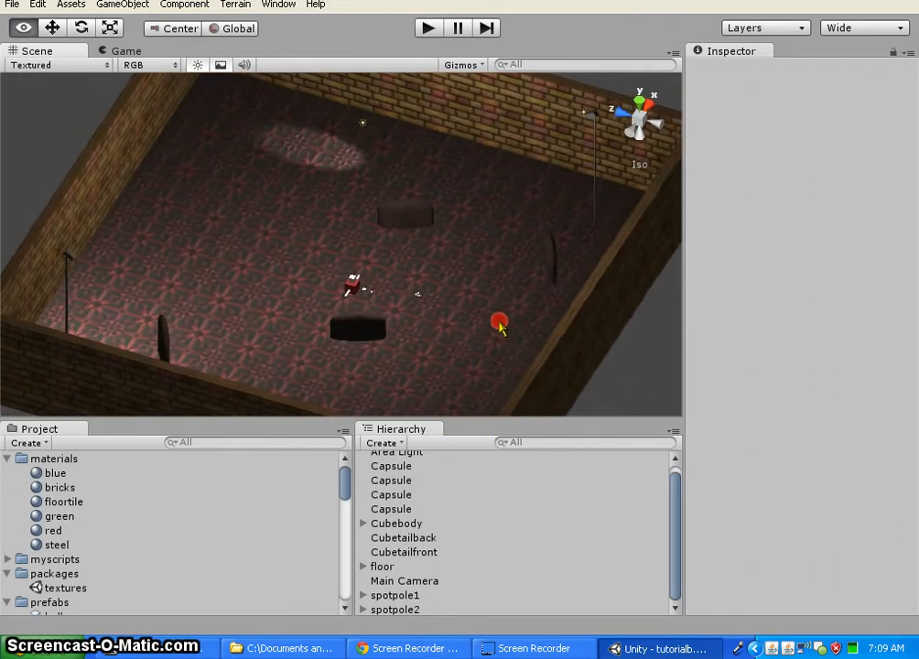
Step: Examine the material assigned to the capsule behind the red car and how its texture looks up close
left_click(410, 213)
scroll(791, 412, "down", 3)
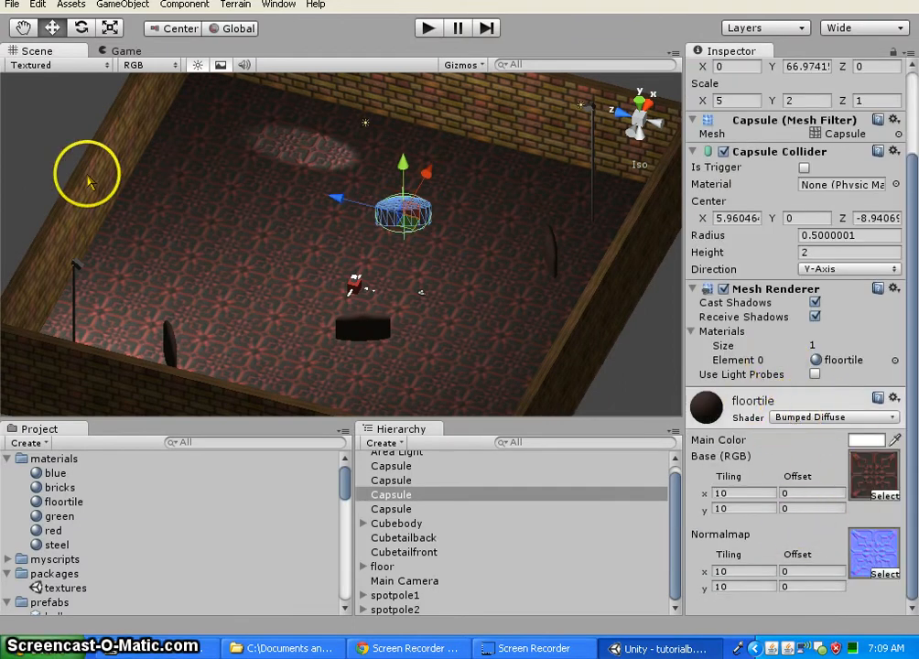
left_click(45, 147)
scroll(416, 210, "up", 2)
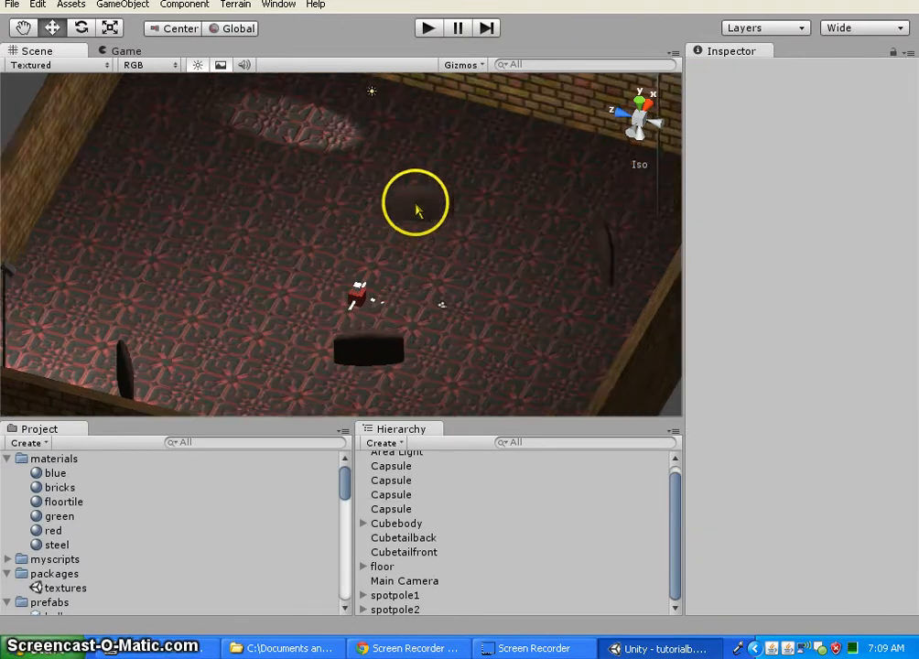
scroll(417, 206, "up", 4)
middle_click_drag(499, 227, 376, 303)
scroll(394, 261, "up", 3)
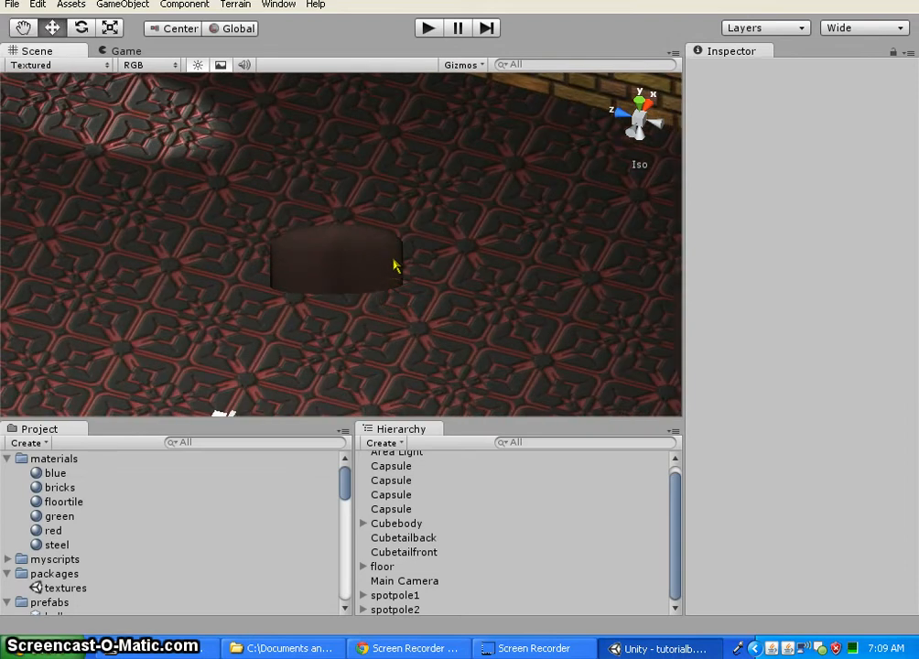
scroll(395, 262, "up", 10)
middle_click_drag(512, 312, 540, 262)
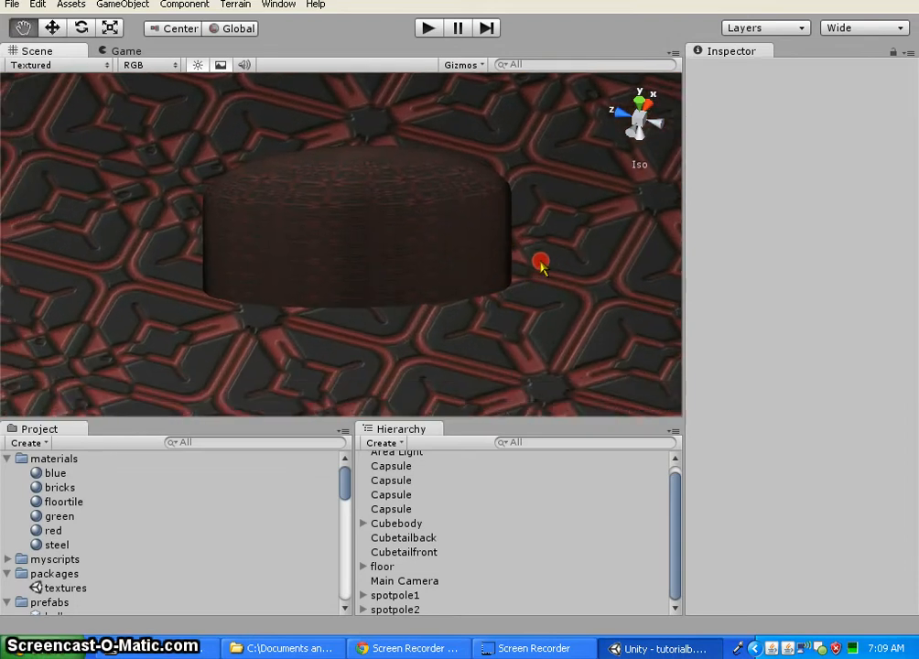
scroll(412, 263, "up", 5)
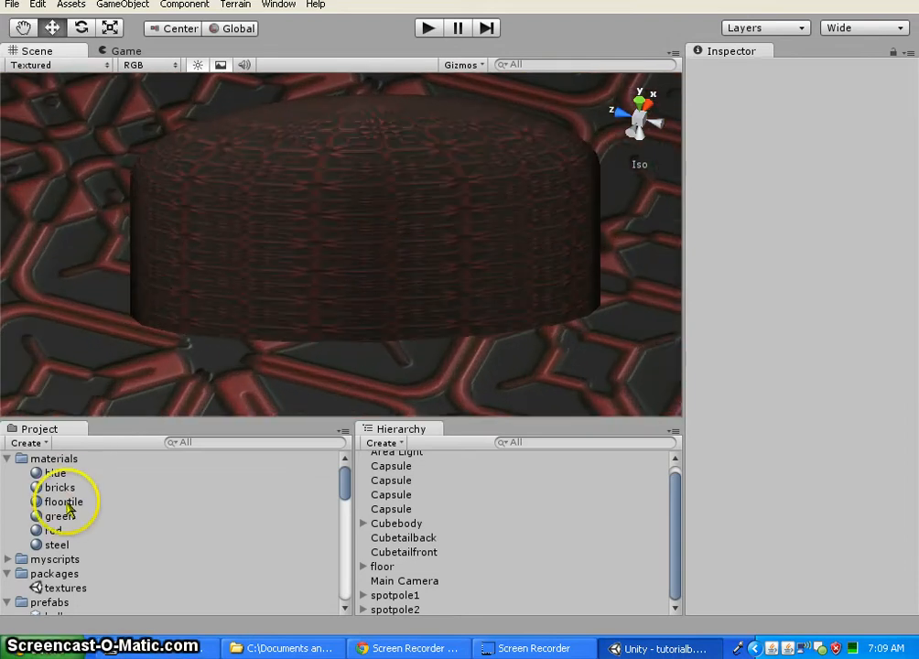
Step: Show the floortile material's settings and examine how its tiling looks on the capsules around the room
left_click(59, 503)
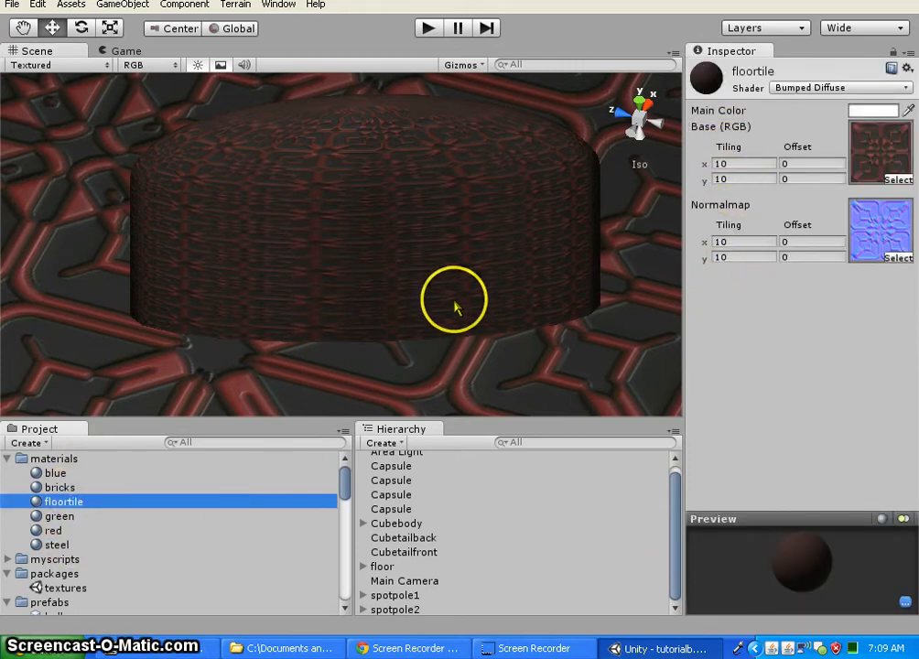
scroll(455, 307, "down", 8)
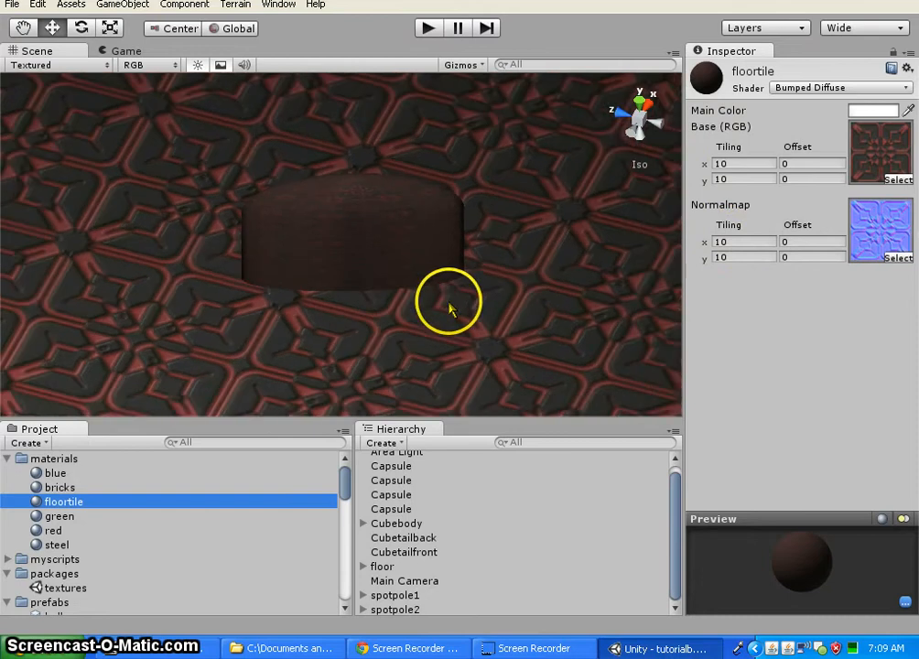
left_click_drag(535, 334, 341, 305, "alt")
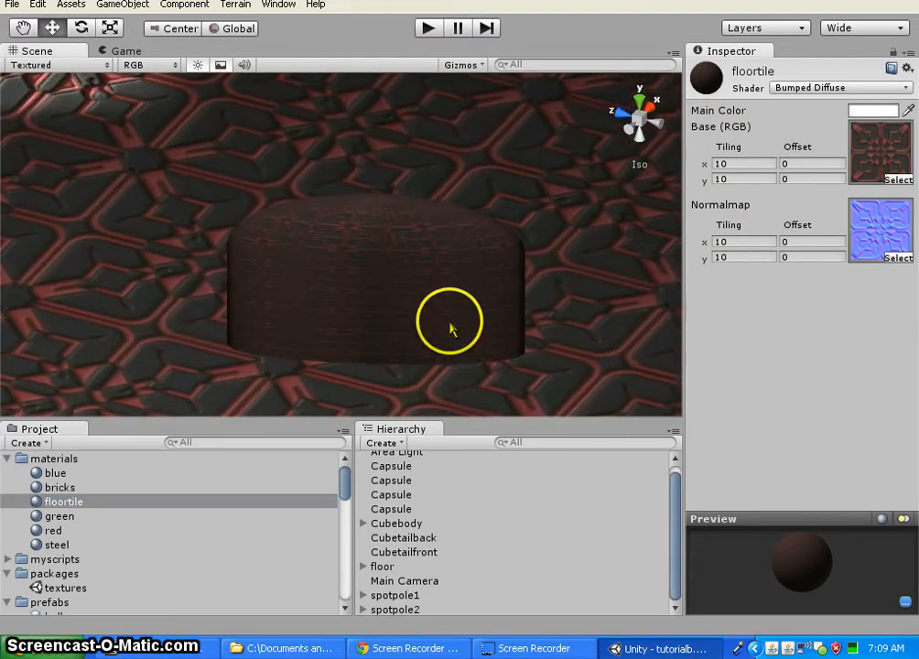
scroll(380, 306, "up", 3)
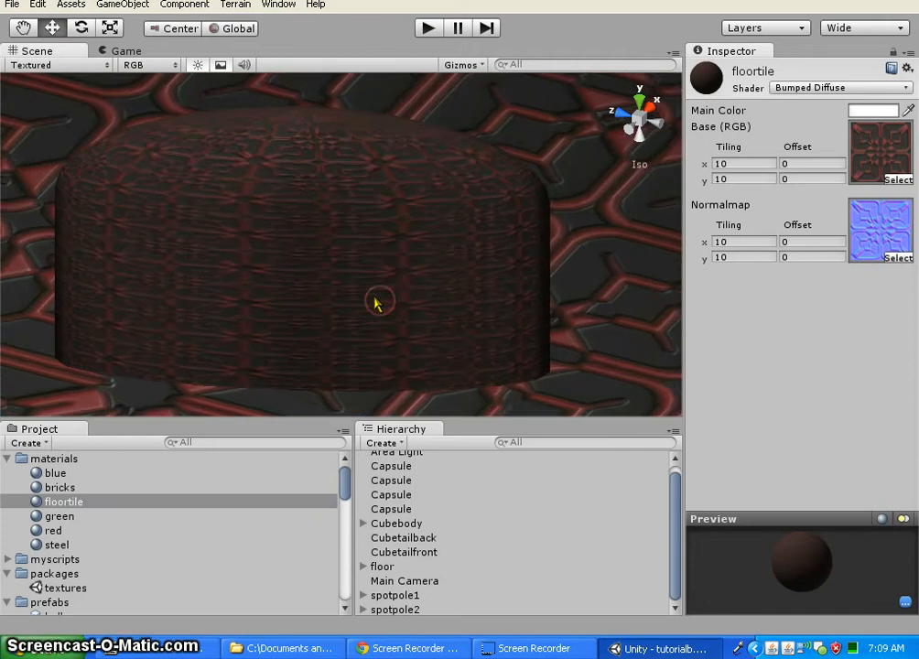
scroll(373, 310, "down", 6)
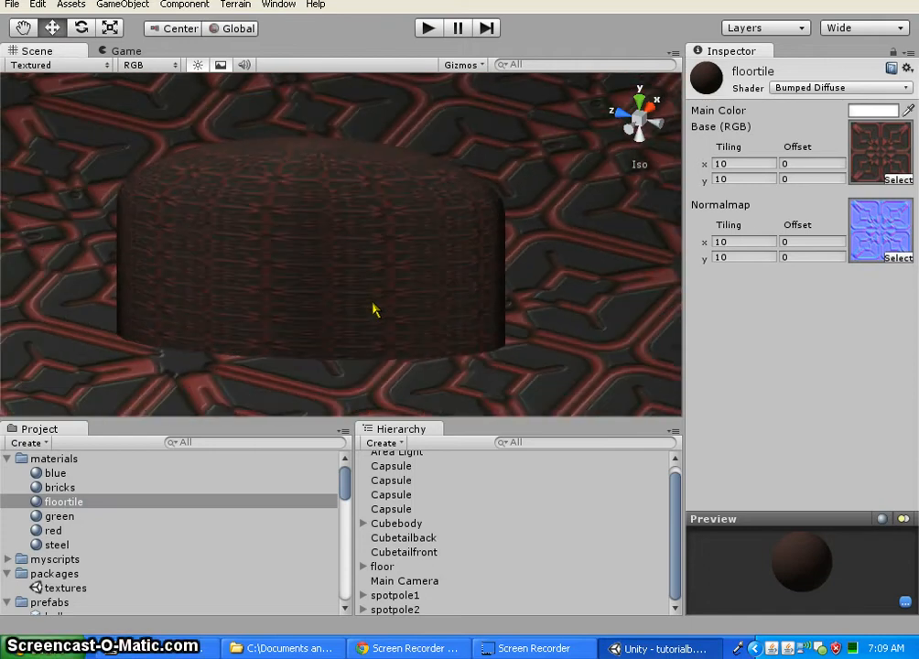
scroll(371, 310, "down", 5)
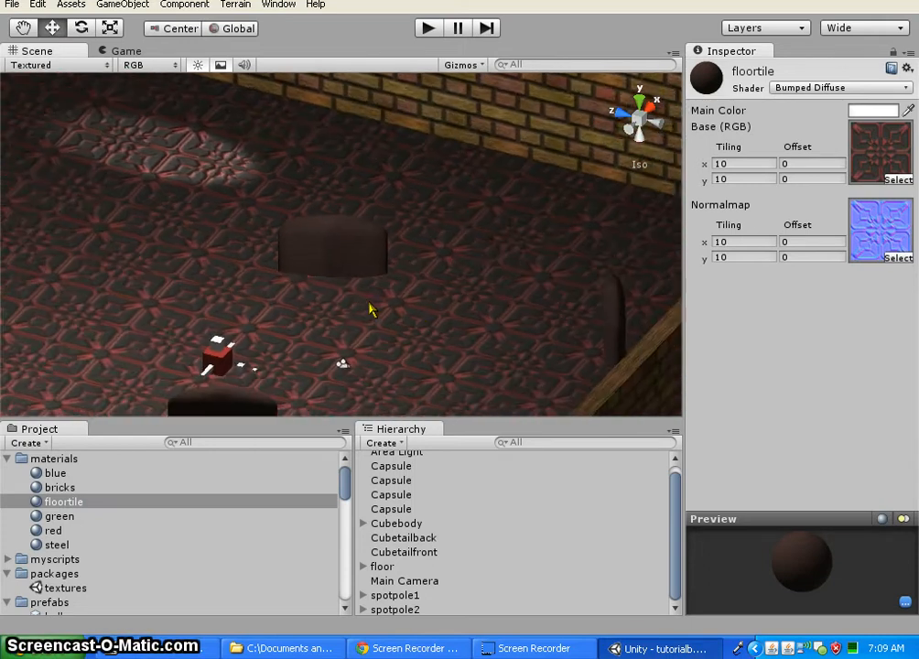
left_click_drag(410, 349, 759, 304, "alt")
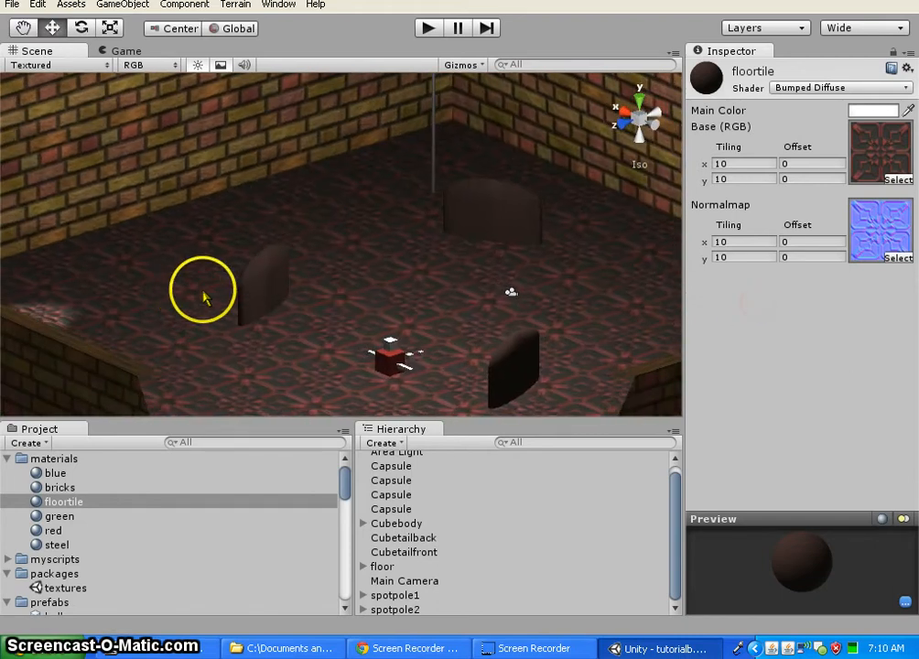
left_click_drag(205, 293, 80, 307, "alt")
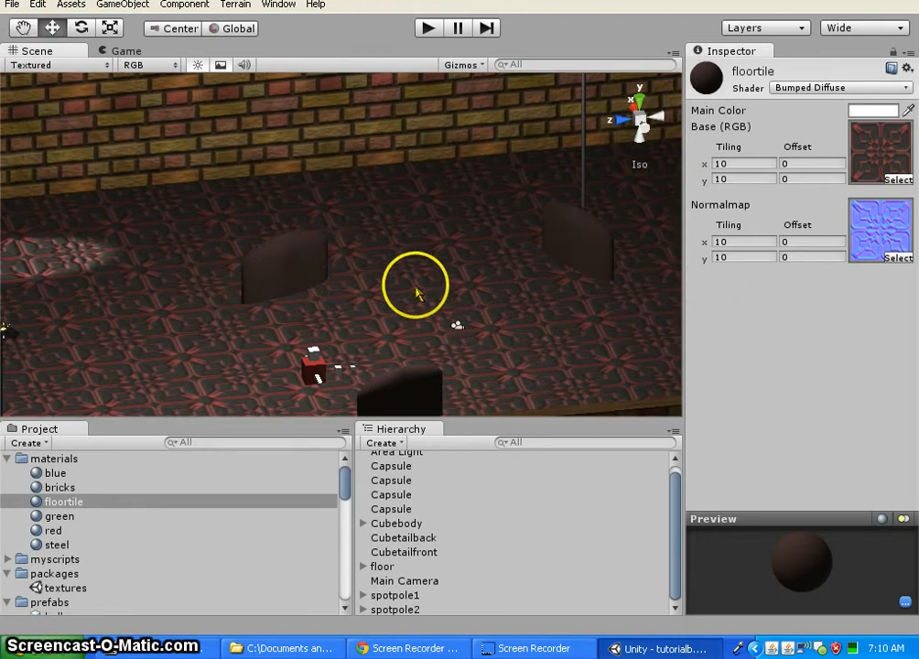
left_click_drag(412, 316, 242, 329, "alt")
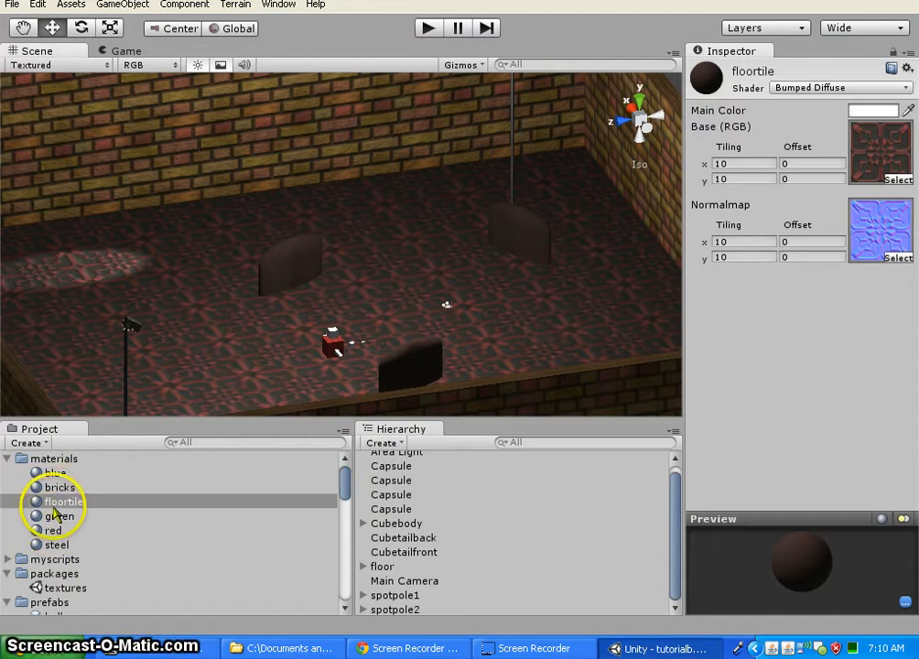
left_click_drag(230, 301, 312, 282, "alt")
left_click_drag(529, 353, 286, 385, "alt")
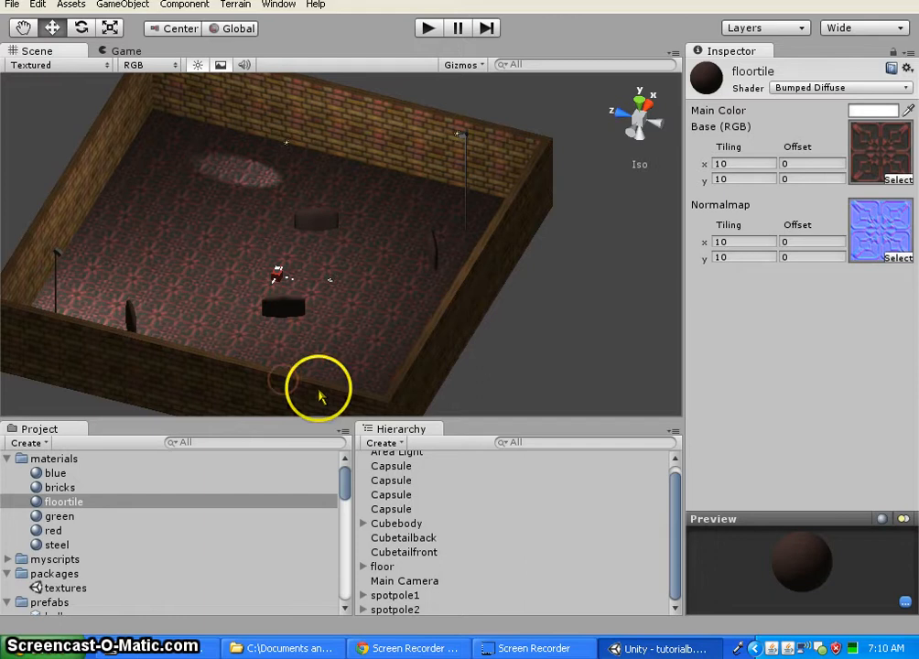
Step: Rename the capsule in front of the car Capsule1 and the one near the far side wall Capsule2
left_click(417, 466)
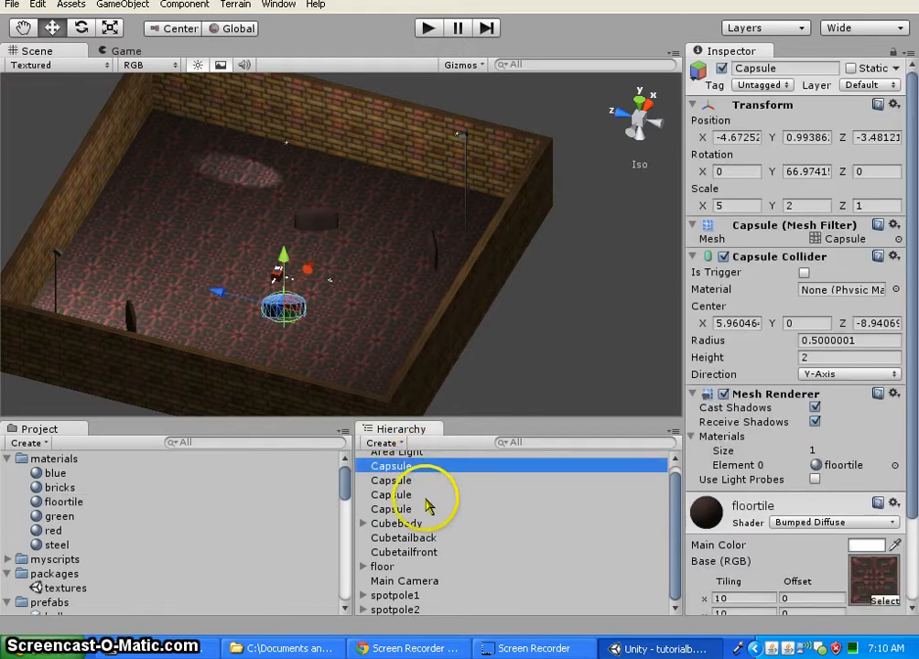
left_click(804, 68)
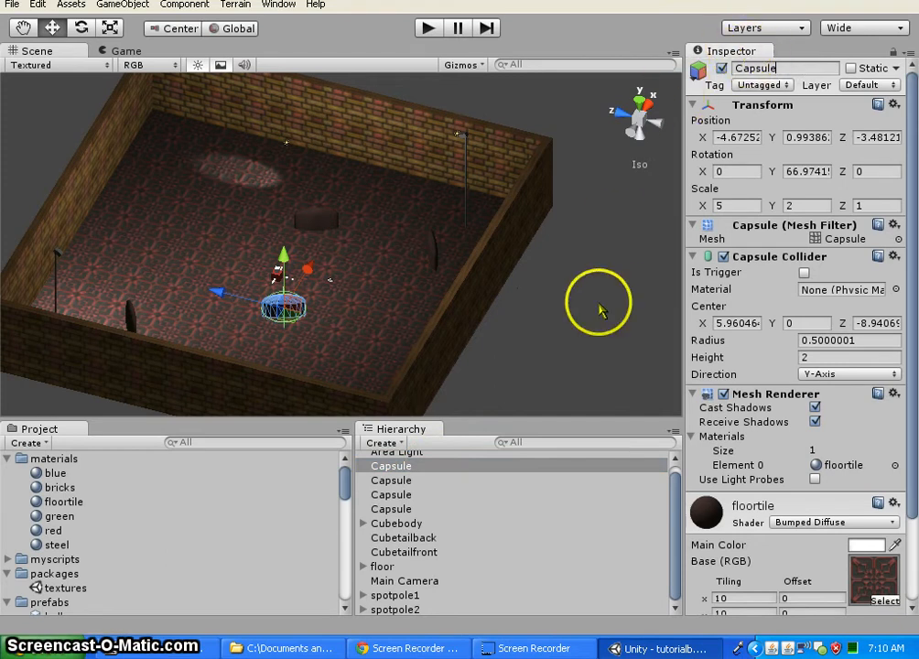
type("1")
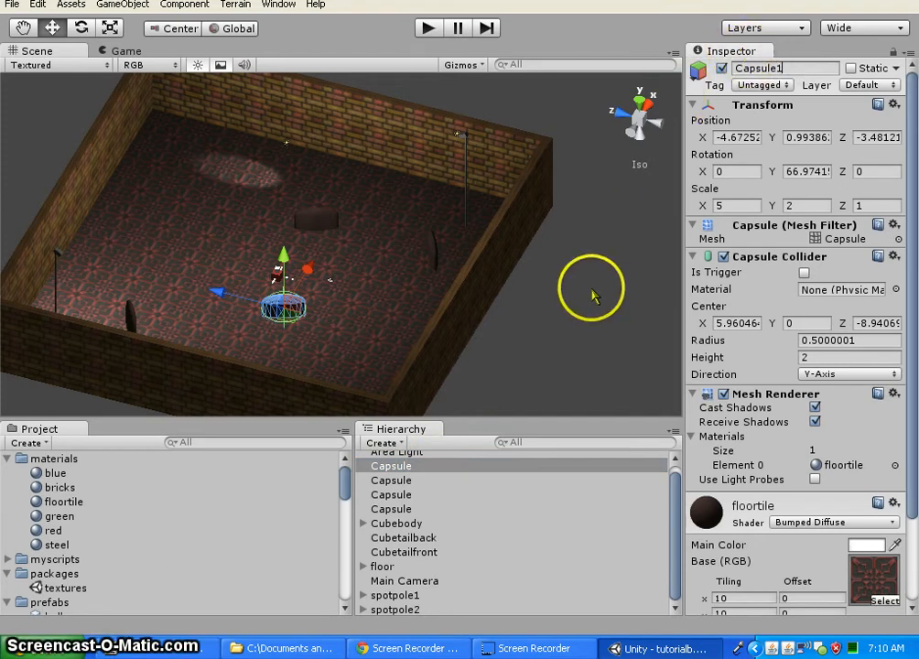
key("Return")
left_click(423, 468)
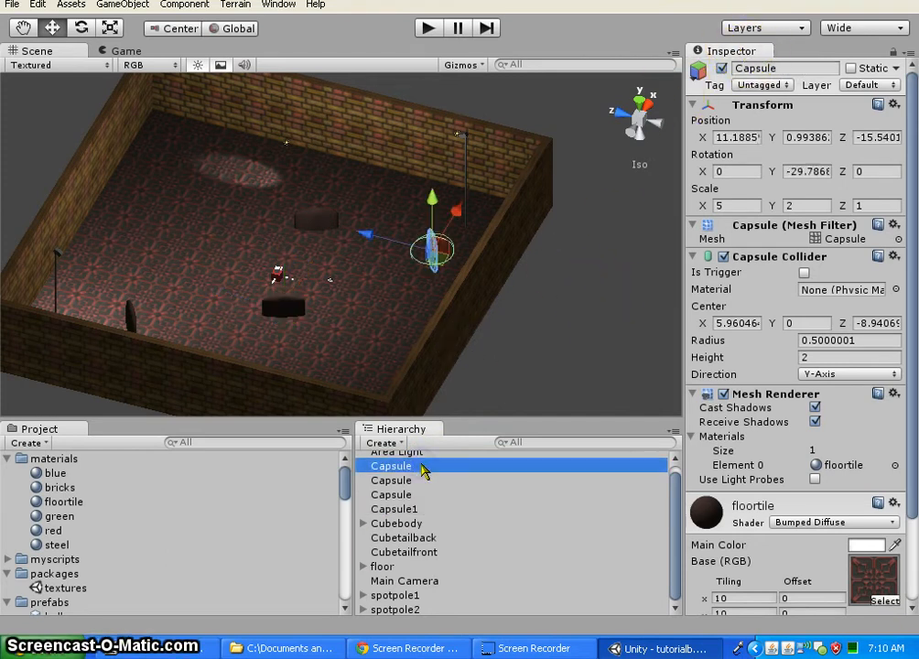
left_click(800, 67)
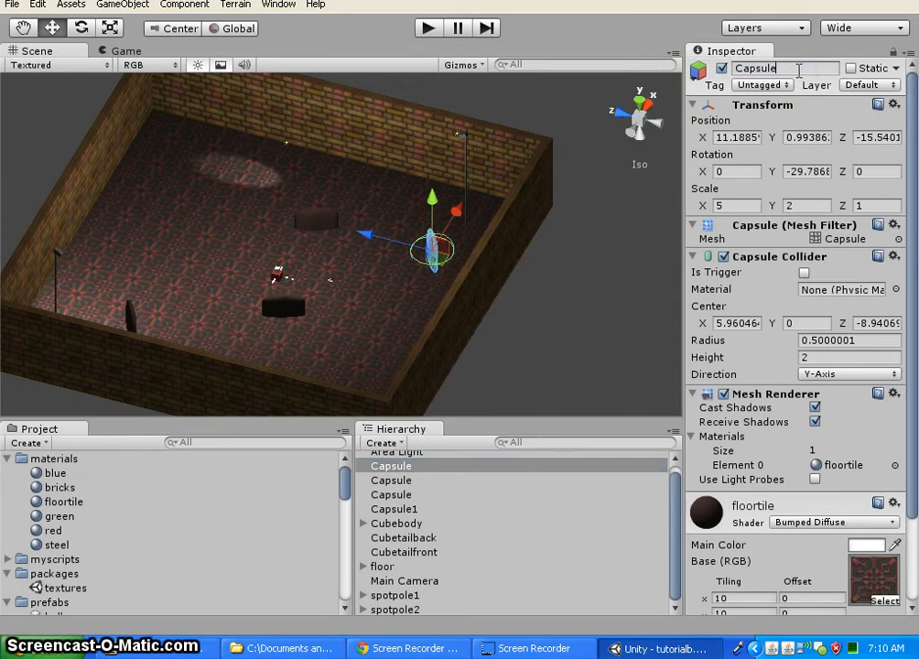
key("Return")
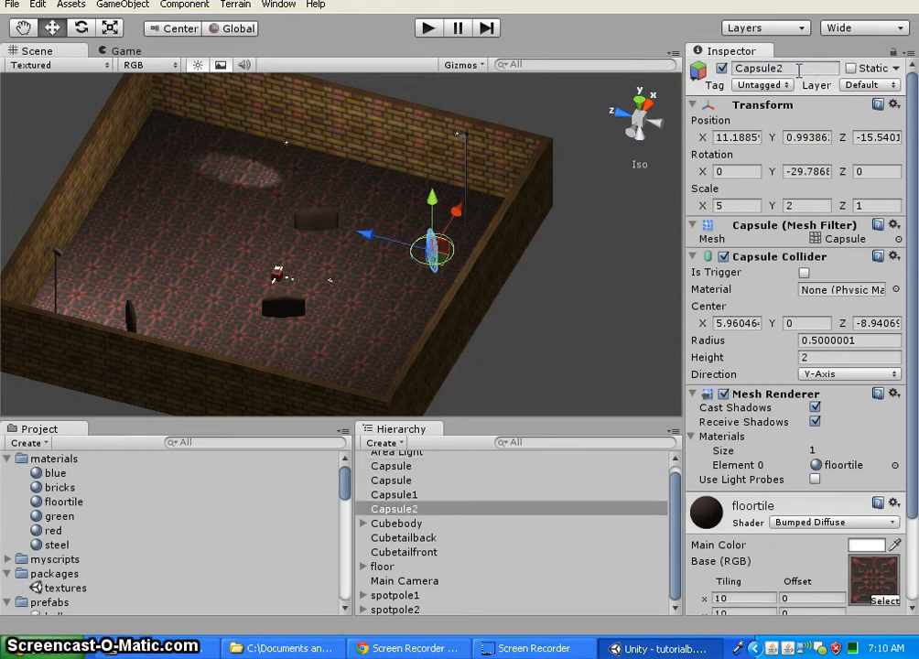
Step: Rename the capsule behind the car Capsule3 and the remaining one near the front wall Capsule4
left_click(414, 468)
left_click(803, 69)
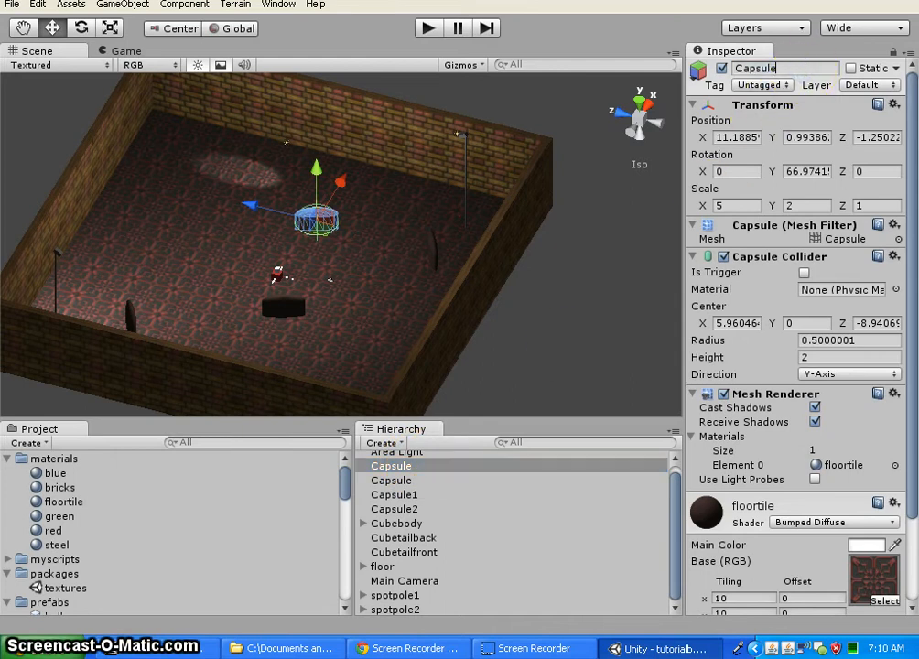
type("3")
key("Return")
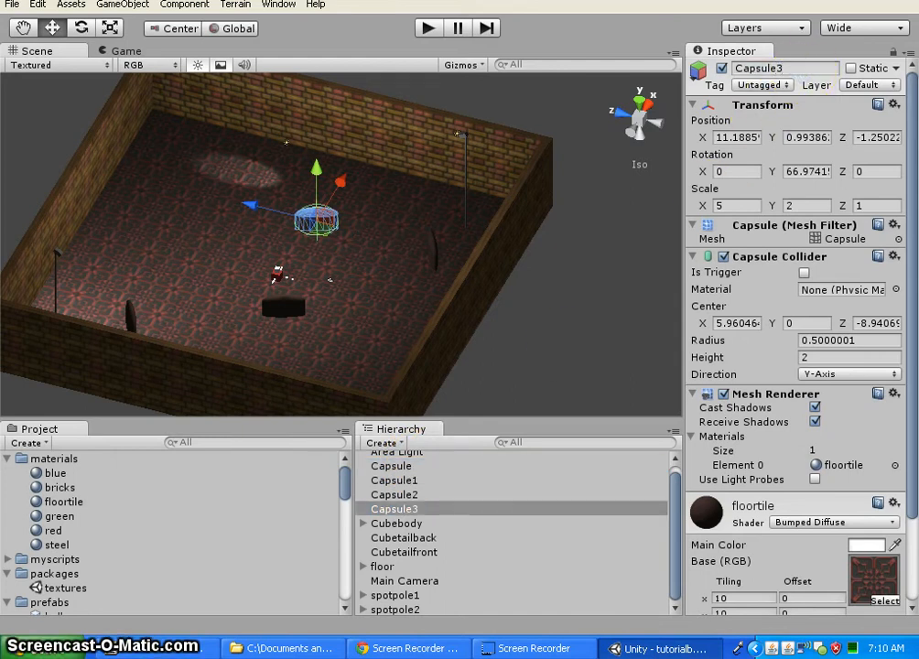
left_click(405, 467)
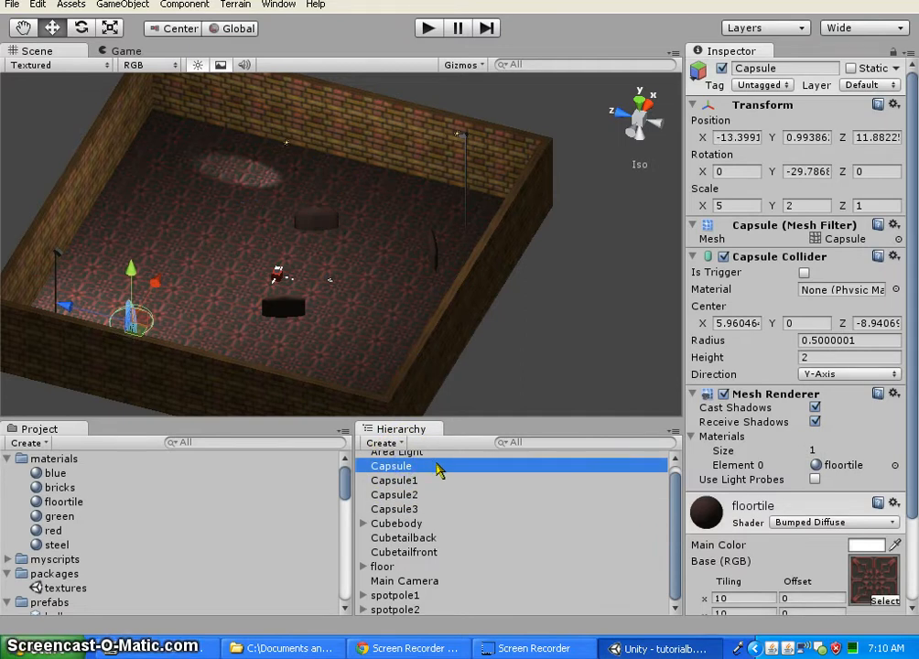
left_click(809, 68)
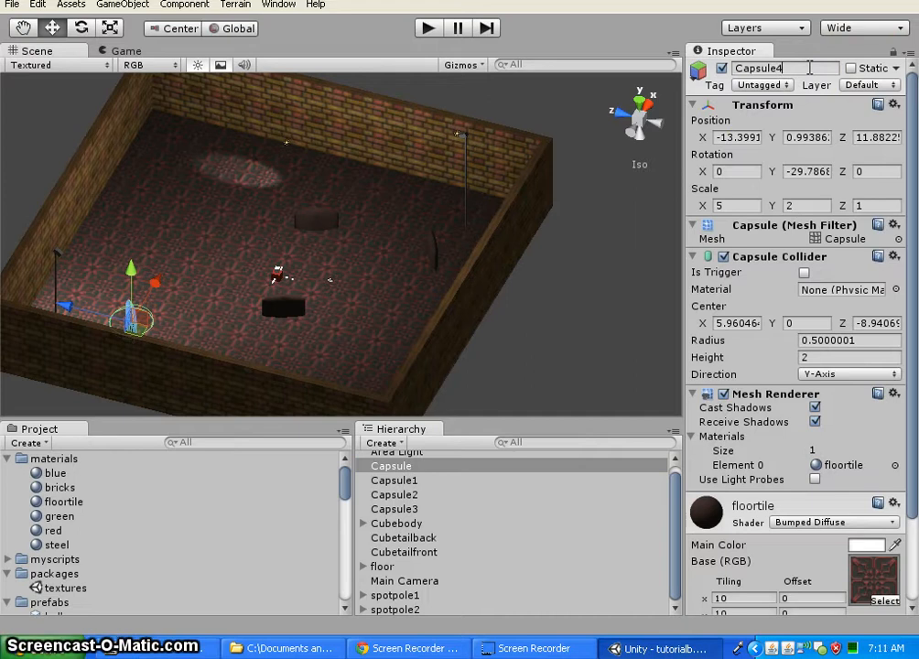
key("Return")
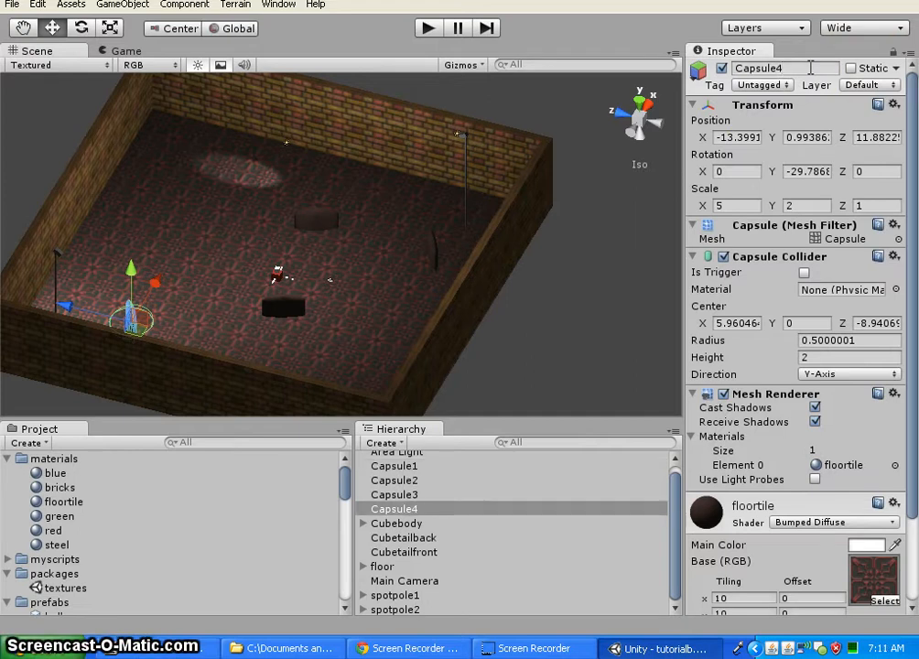
Step: Make Capsule1 through Capsule4 children of the floor object, then collapse floor and clear the selection
left_click(430, 466)
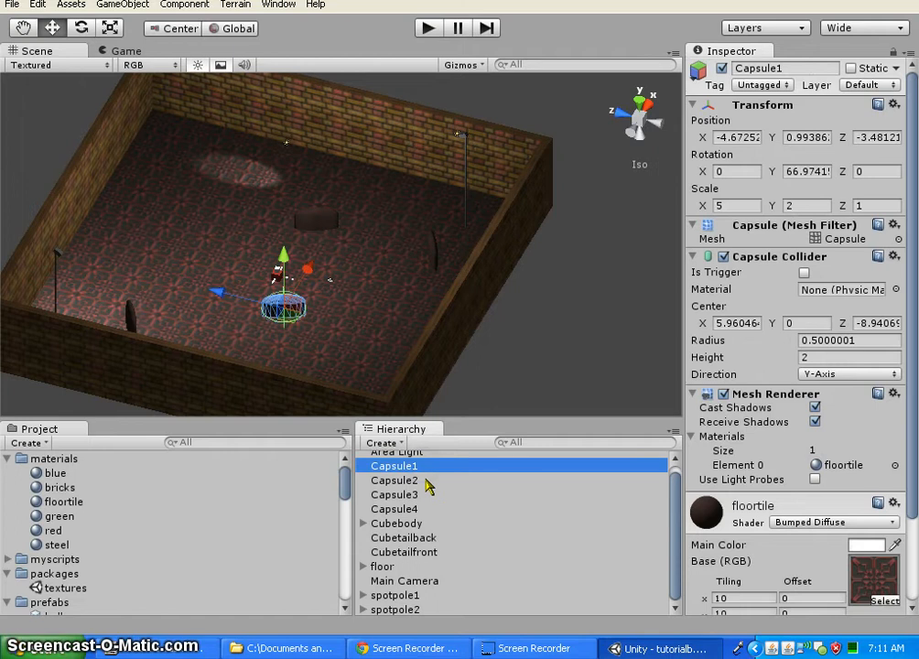
left_click(419, 509, "shift")
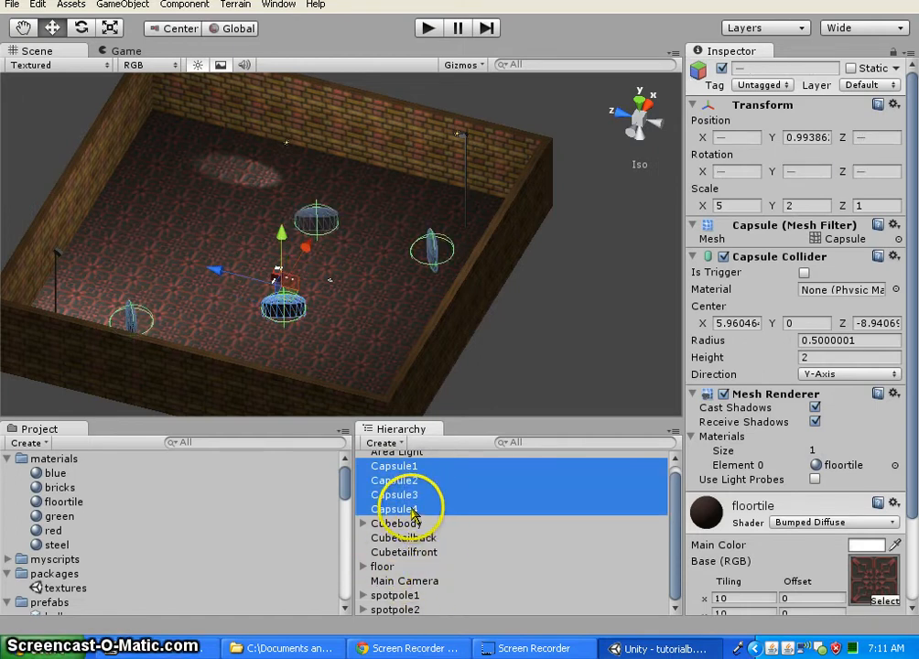
left_click_drag(412, 513, 399, 569)
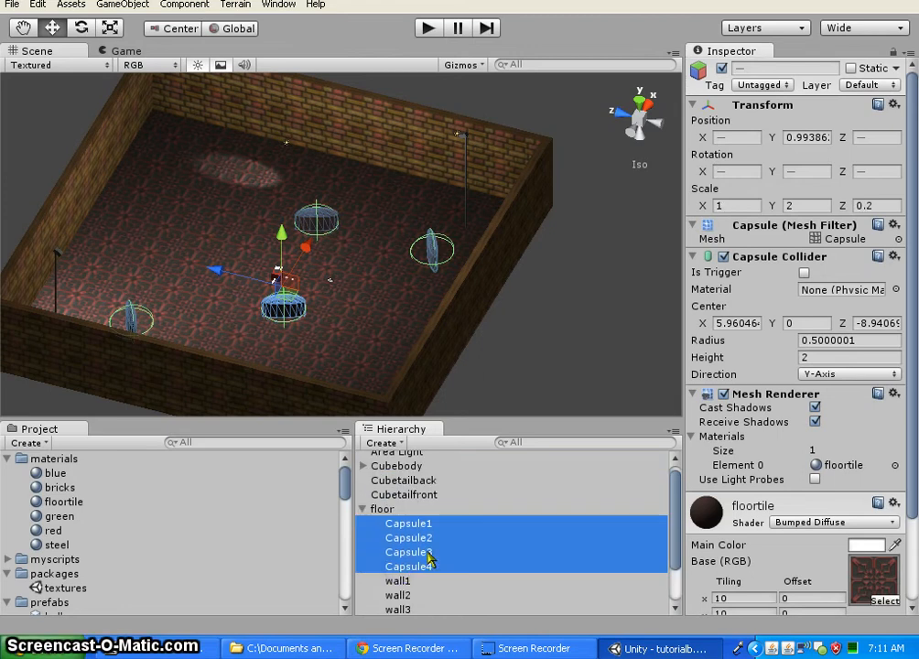
scroll(456, 510, "down", 2)
scroll(457, 546, "up", 1)
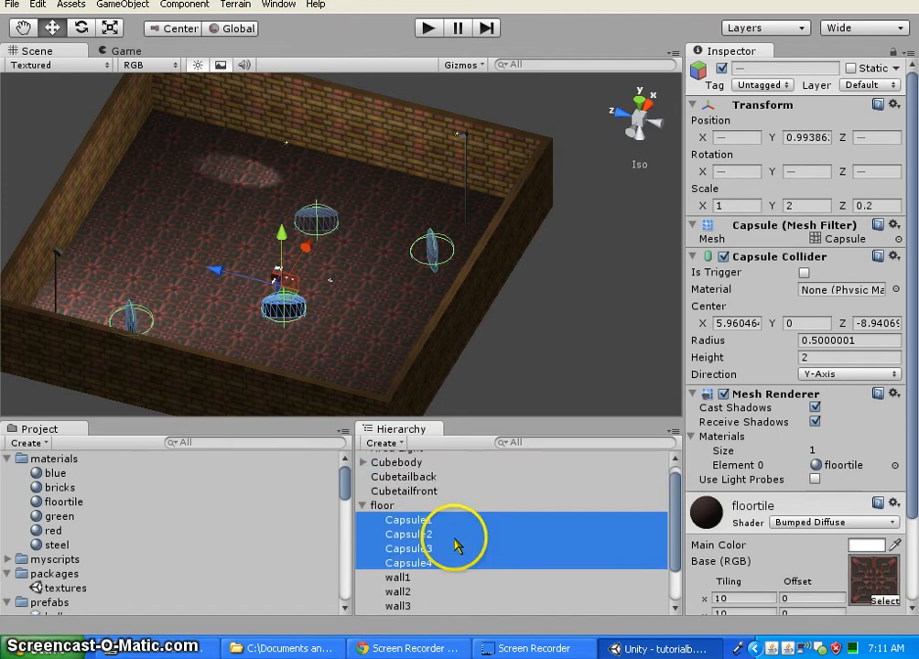
left_click(364, 508)
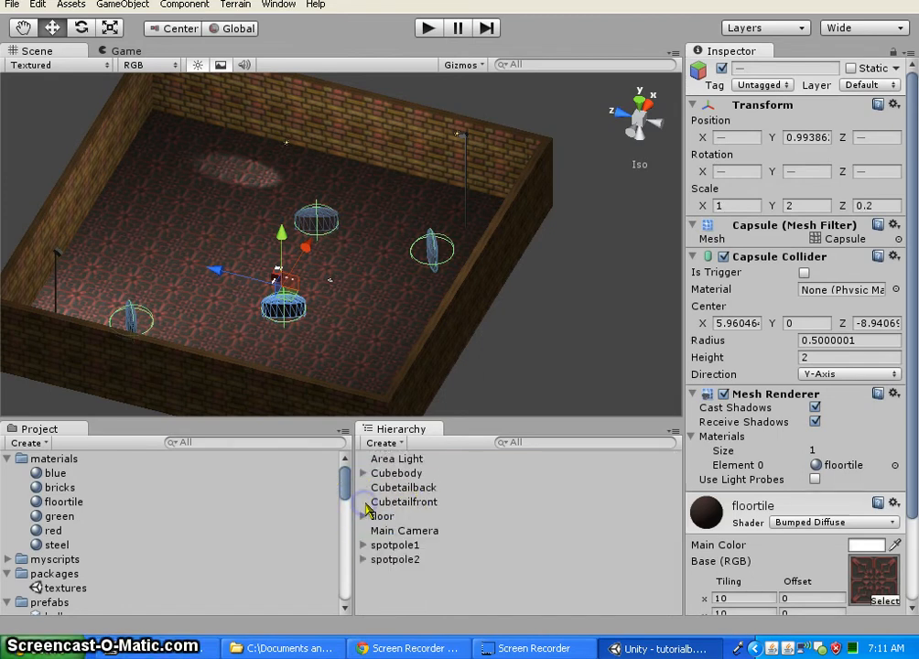
left_click(597, 126)
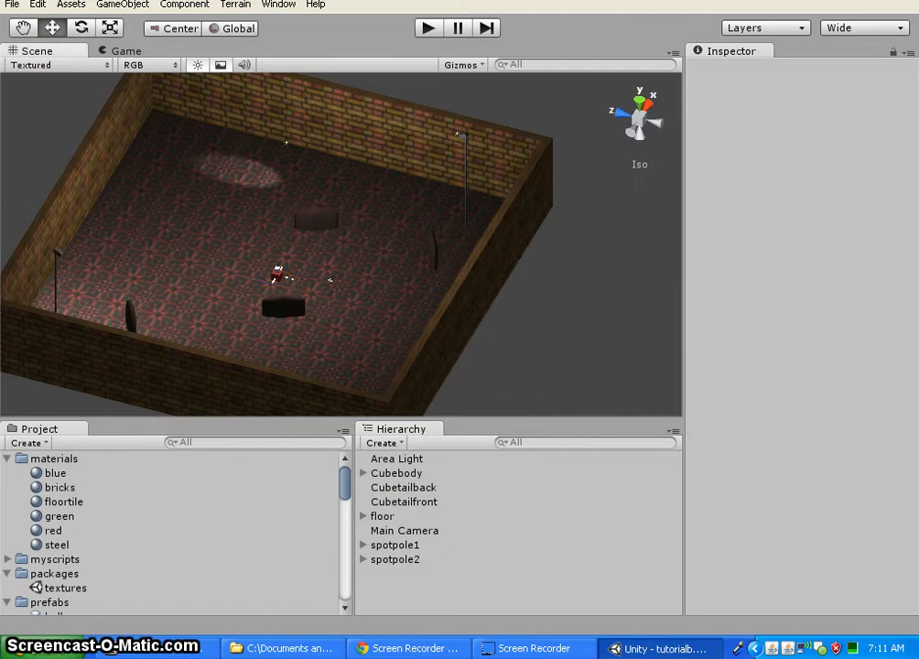
Step: Play-test the game by firing balls and driving the car around the capsules, then stop it
left_click(427, 27)
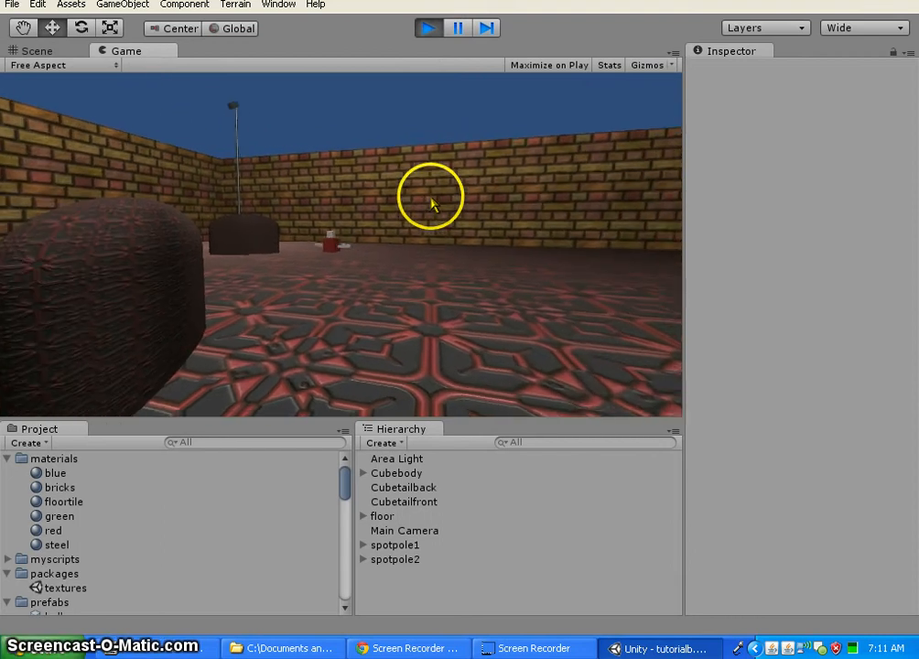
key("space")
key("space")
key("space")
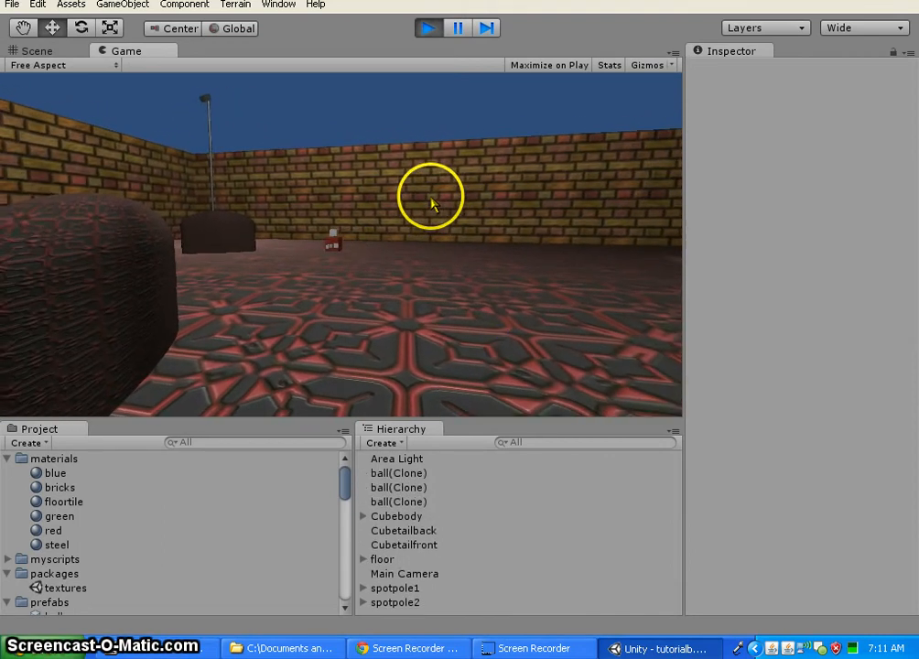
key("Up")
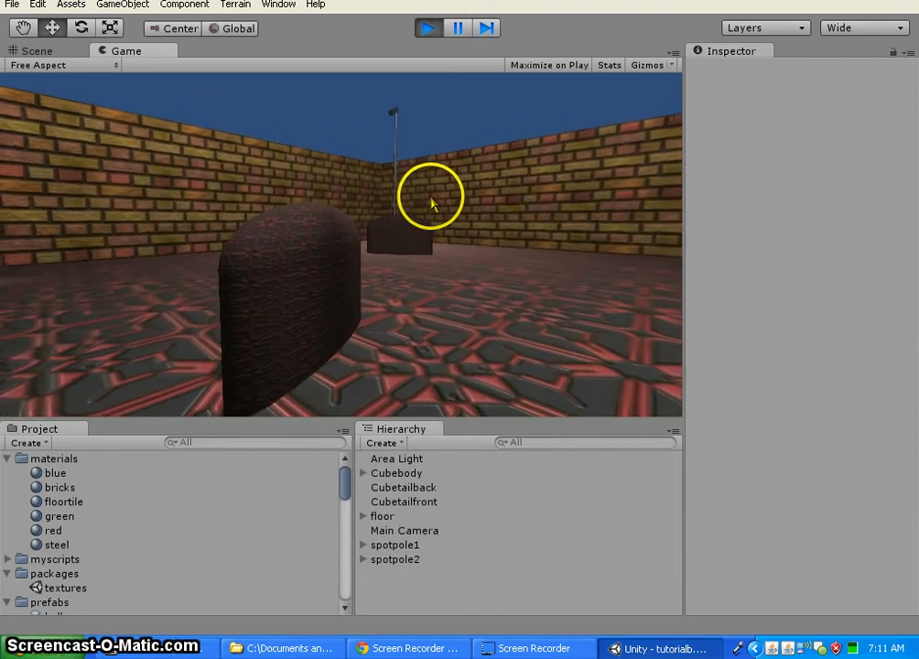
key("Up")
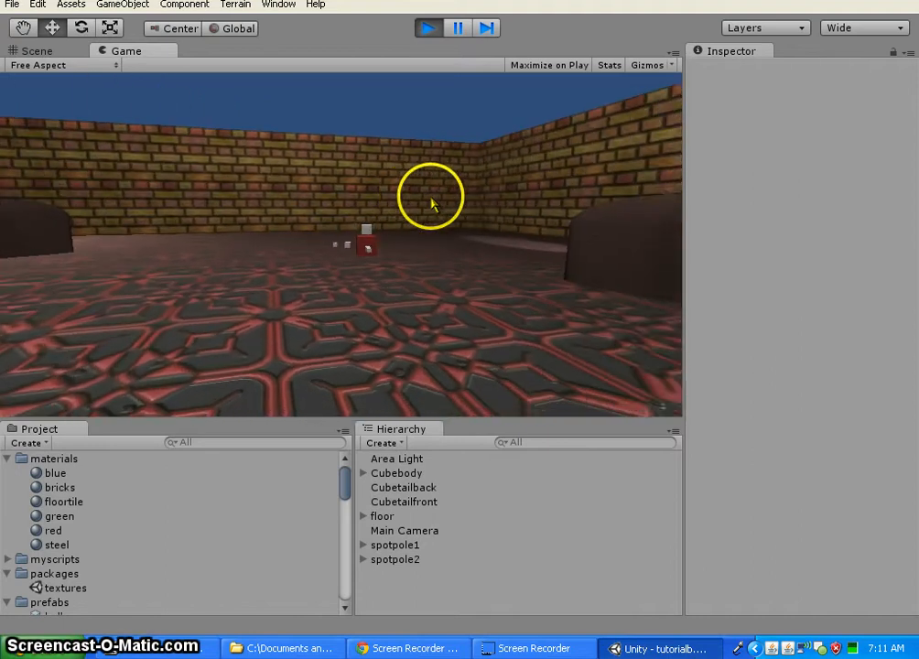
key("Up")
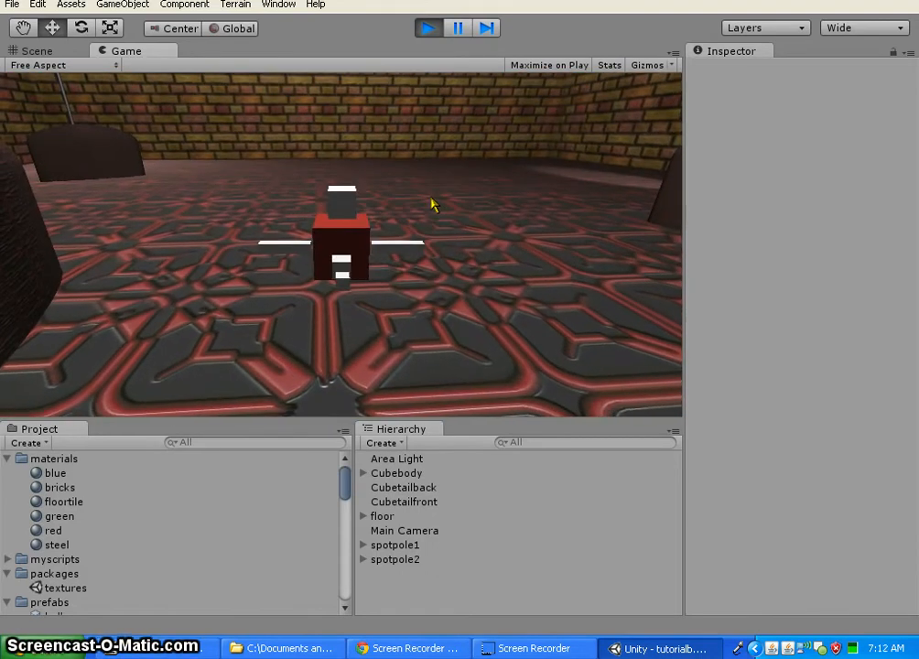
left_click(428, 29)
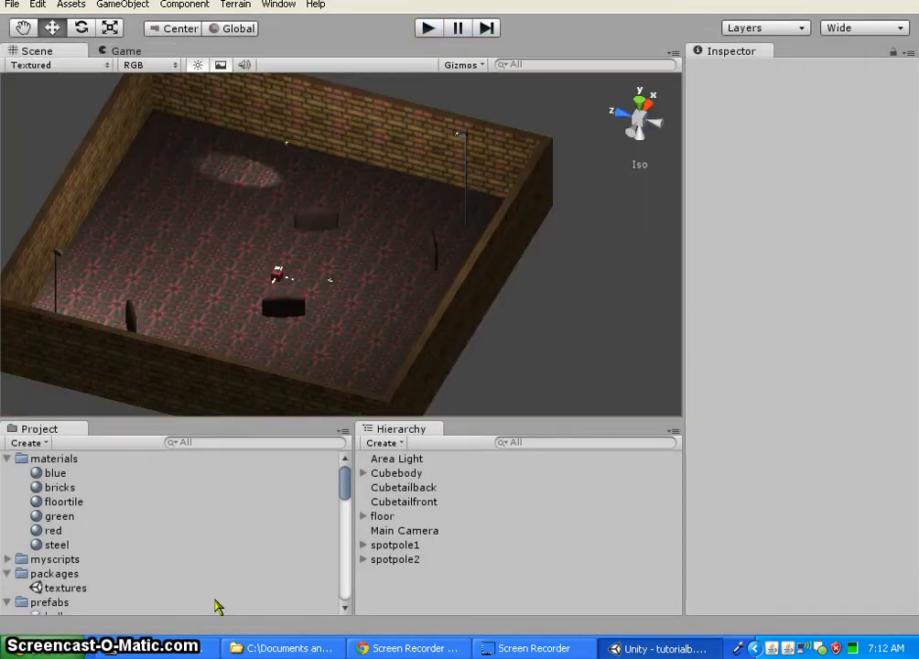
Step: Remove the Smooth Look At script component from the Main Camera
left_click(405, 531)
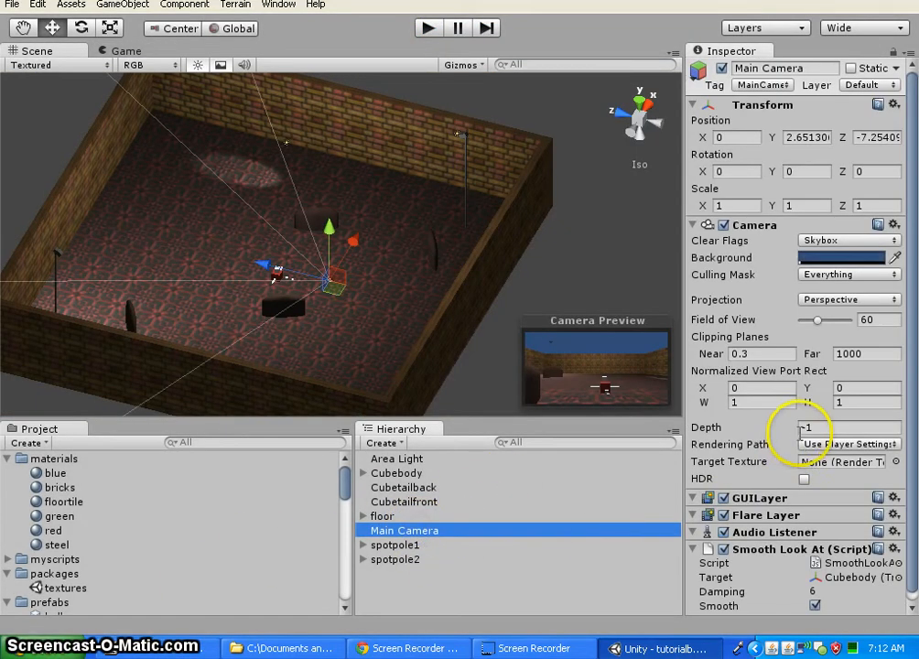
scroll(799, 438, "down", 1)
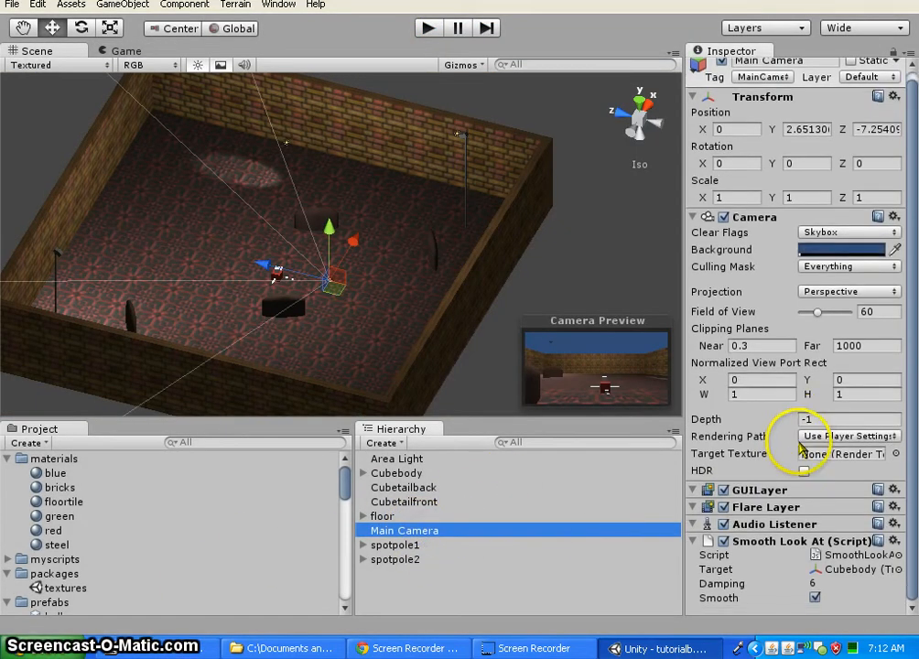
right_click(793, 546)
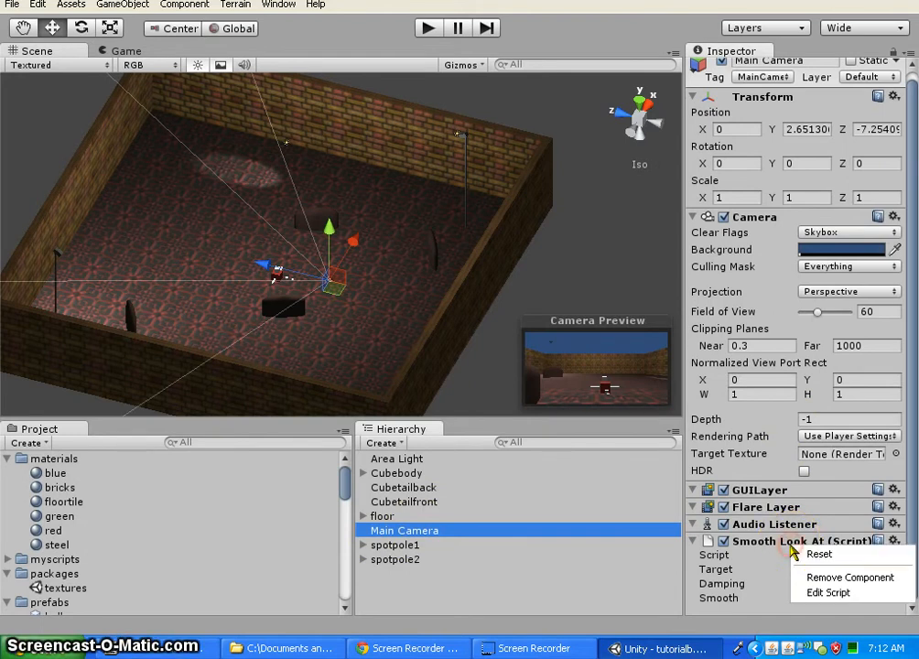
left_click(850, 578)
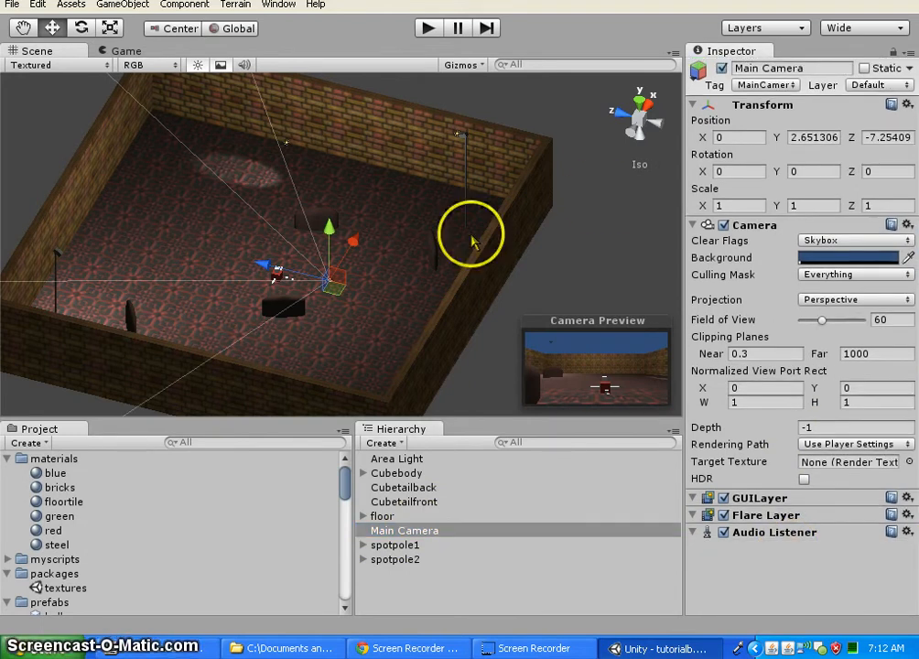
Step: Move the Main Camera close behind and above the car, to about X 0.72, Y 2.41, Z -2.94
left_click(276, 357, "alt")
left_click_drag(276, 357, 254, 276, "alt")
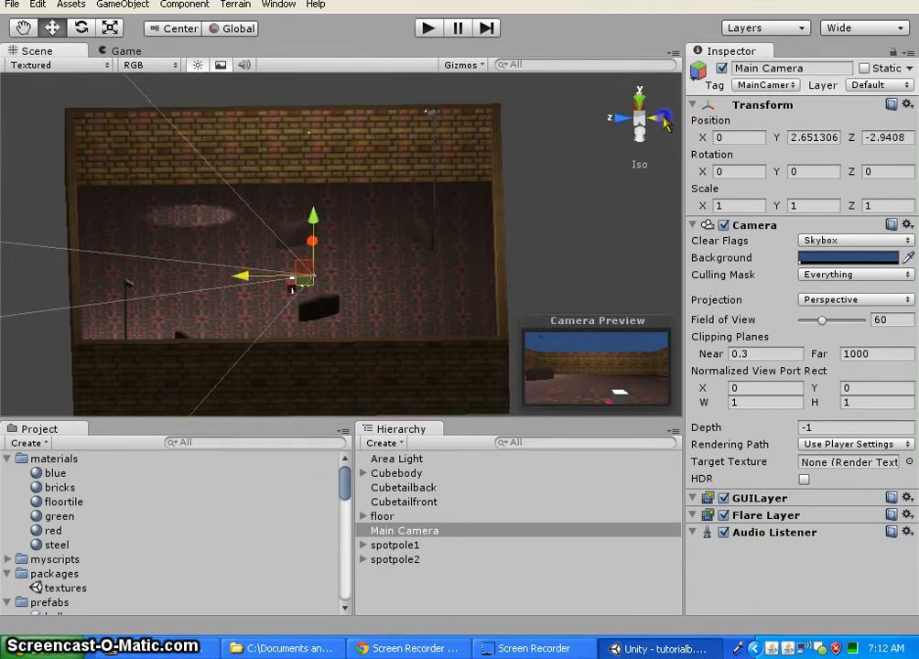
left_click(623, 117)
left_click_drag(337, 210, 332, 328, "alt")
left_click_drag(346, 235, 364, 235)
left_click_drag(294, 167, 294, 179)
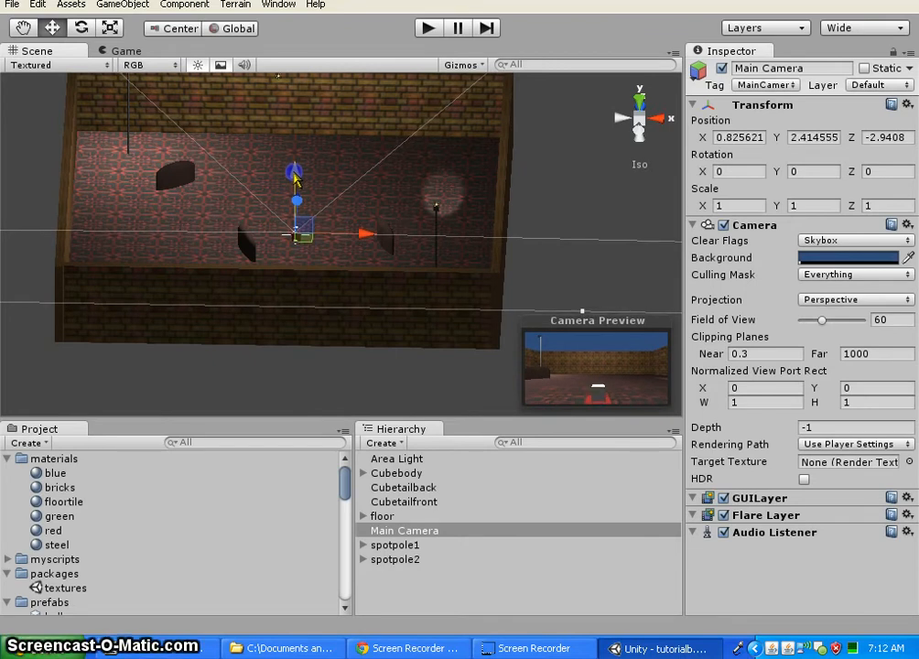
left_click(365, 237)
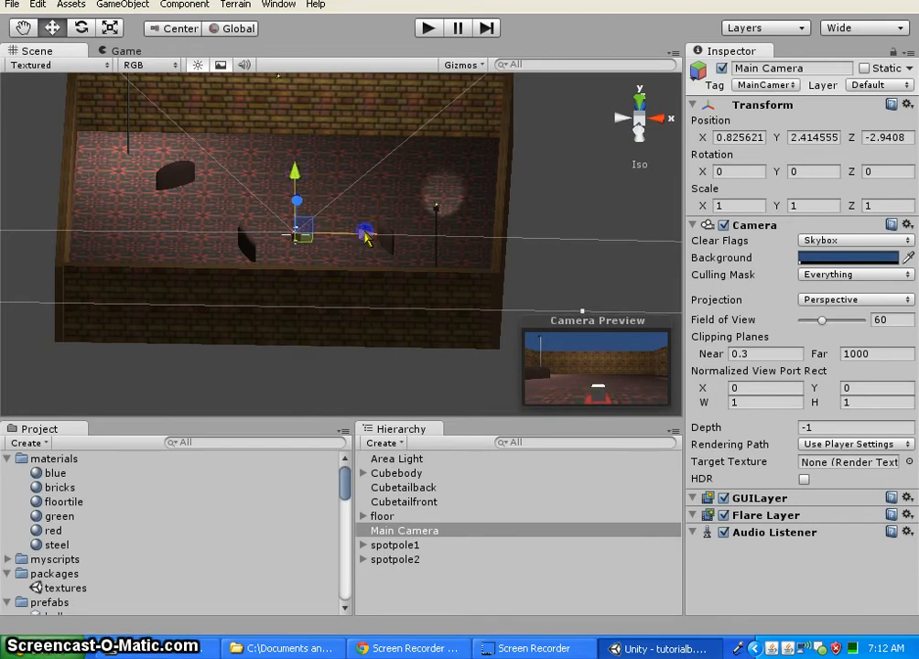
left_click_drag(365, 236, 363, 237)
left_click_drag(321, 272, 626, 256, "alt")
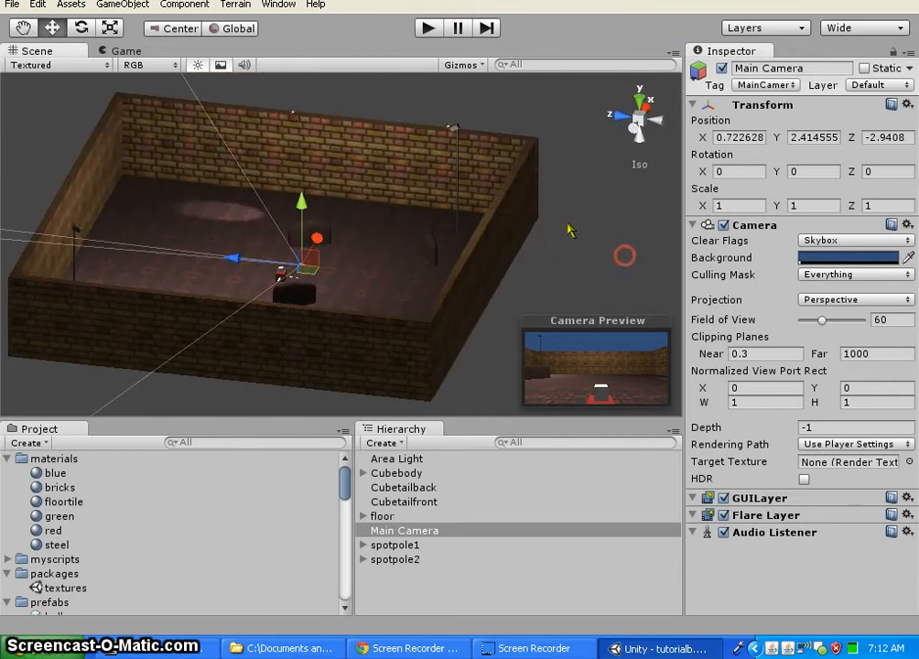
Step: Rotate the Main Camera downward about its X axis to about 18.6 degrees so it looks at the car
left_click(82, 28)
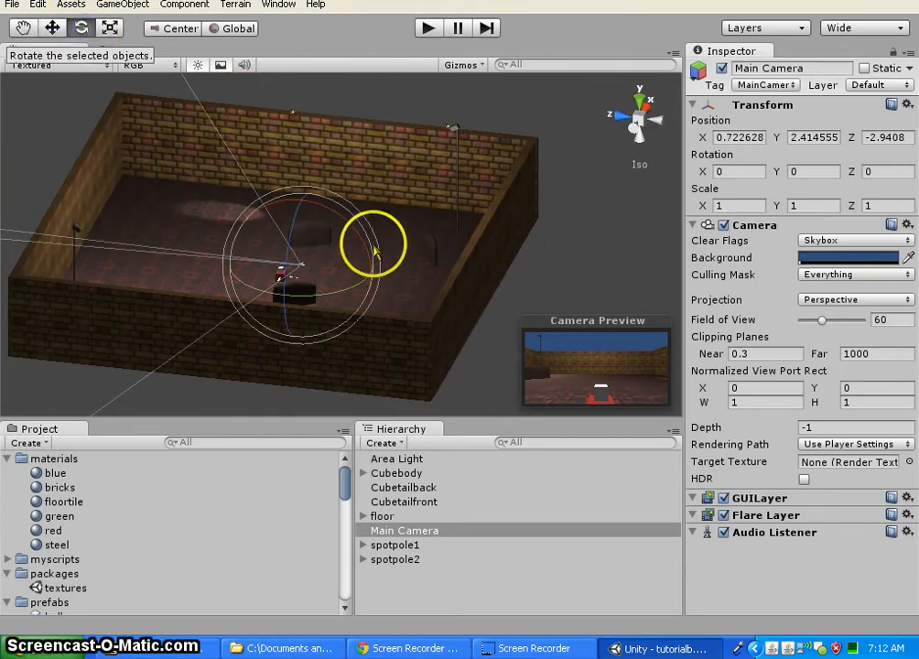
left_click_drag(448, 248, 330, 228, "alt")
left_click_drag(320, 222, 306, 211)
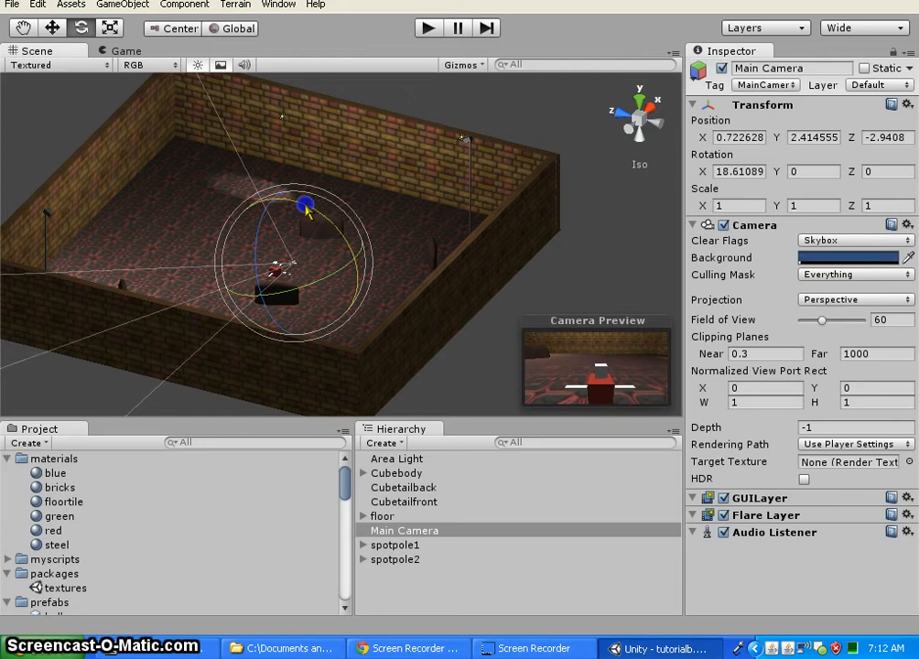
Step: Make the Main Camera a child of the Cubebody object
left_click_drag(189, 363, 334, 332, "alt")
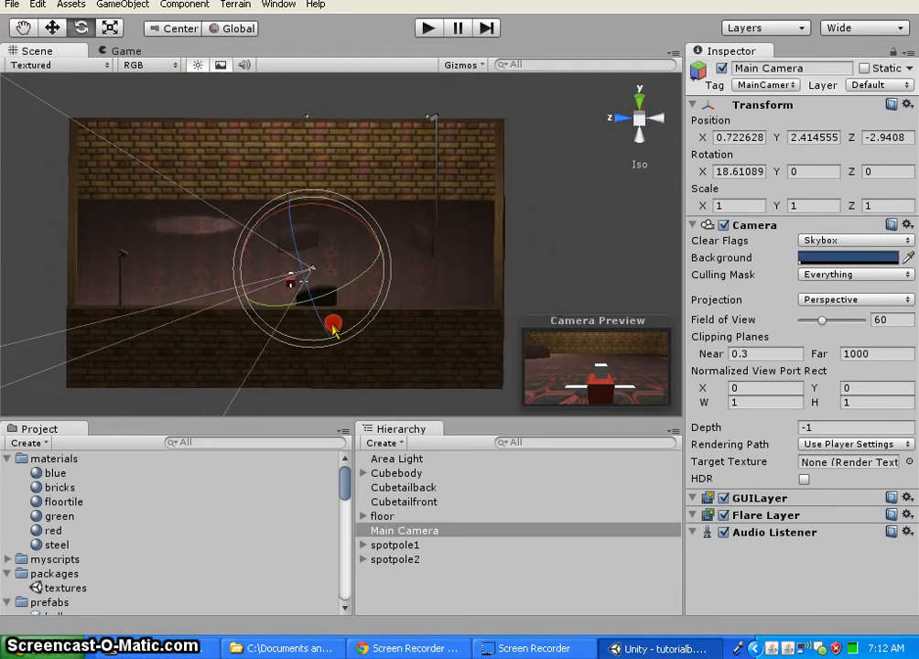
left_click(427, 532)
left_click_drag(427, 535, 421, 475)
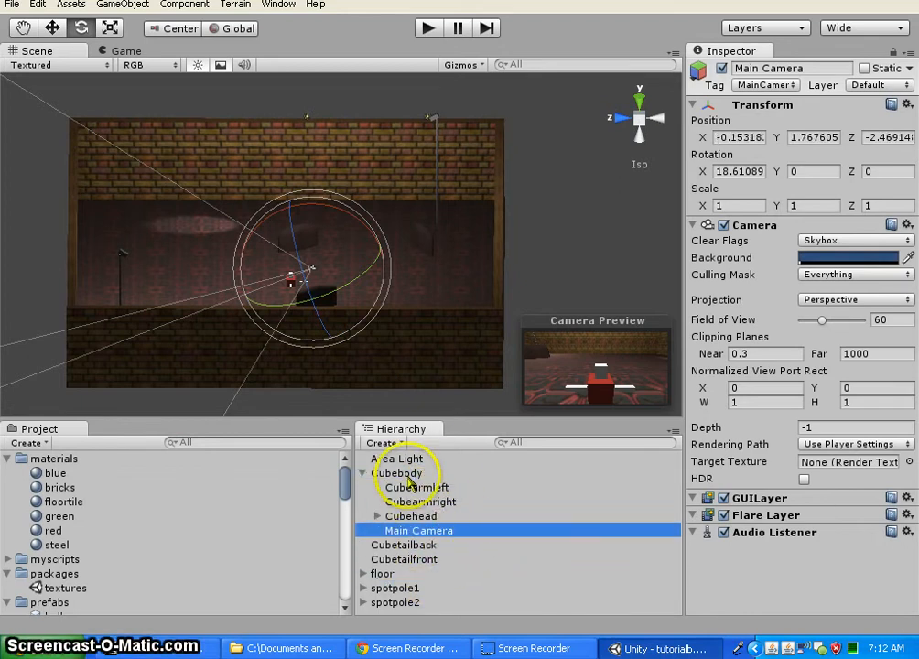
Step: Run the game and drive the car among the capsules while firing balls to check the camera follows it
left_click(429, 28)
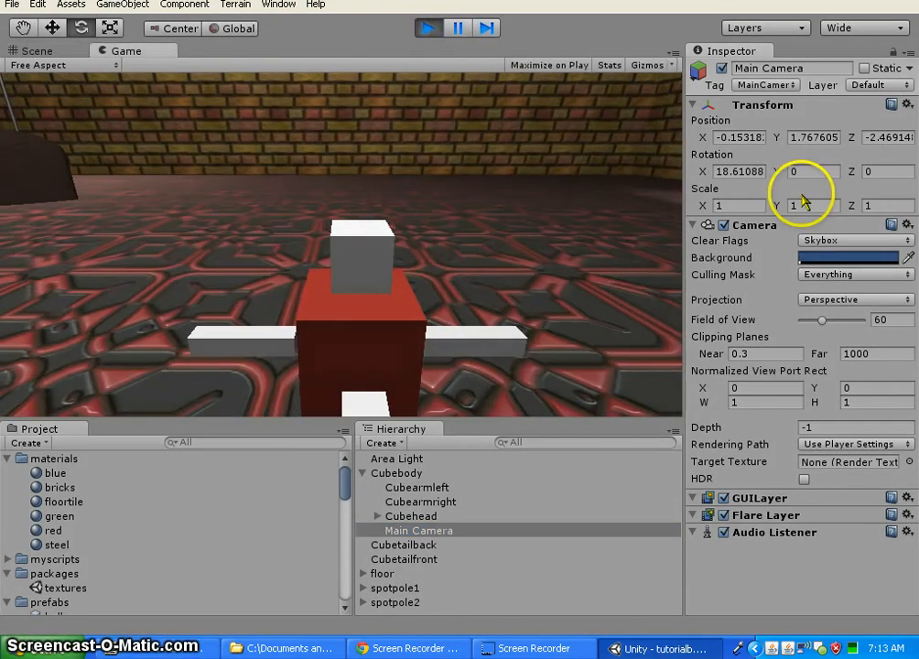
key("Right")
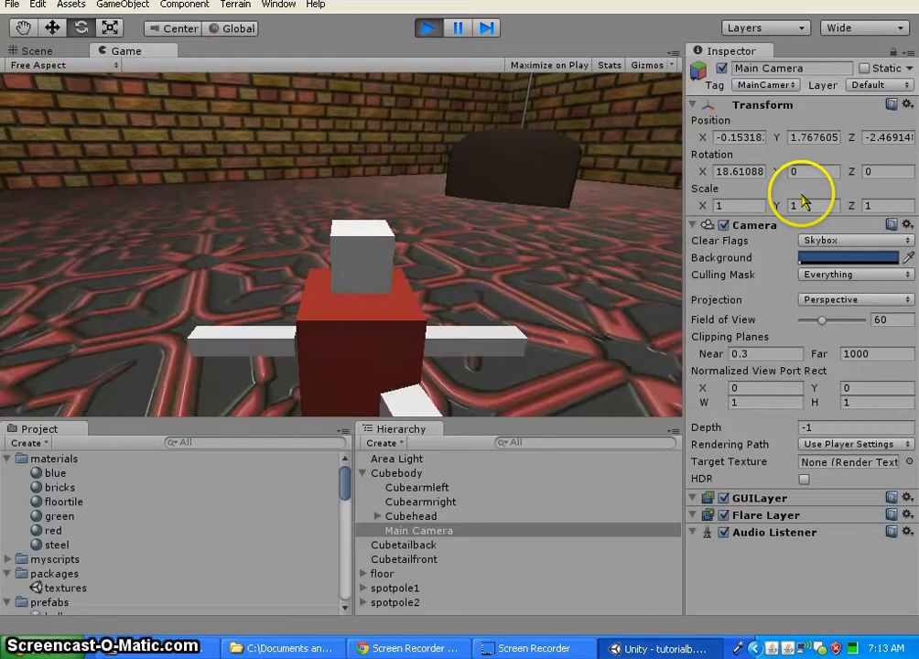
key("Right")
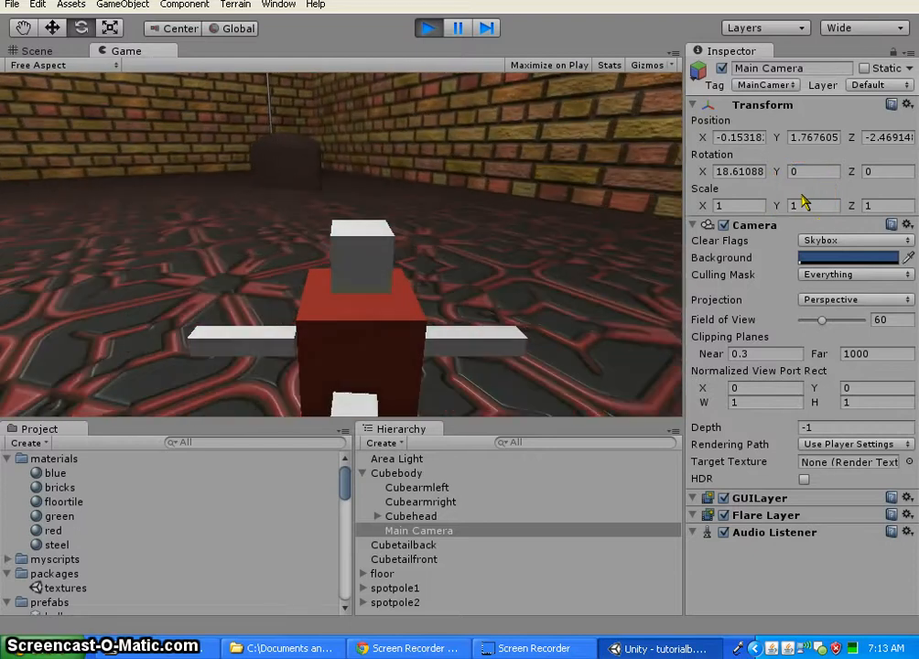
key("Up")
key("space")
key("Left")
key("space")
key("space")
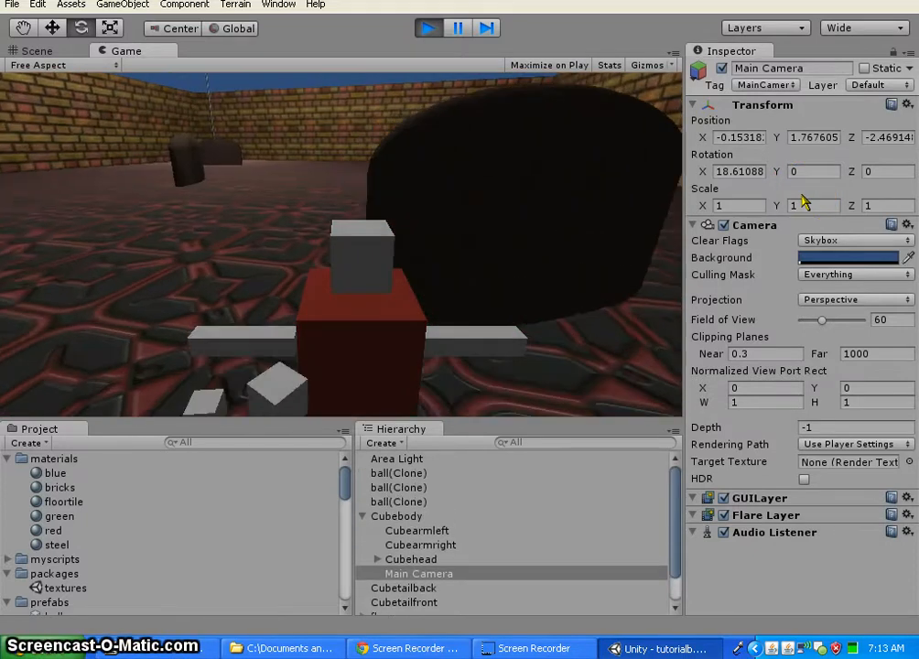
key("Left")
key("space")
key("Right")
key("space")
key("space")
key("Left")
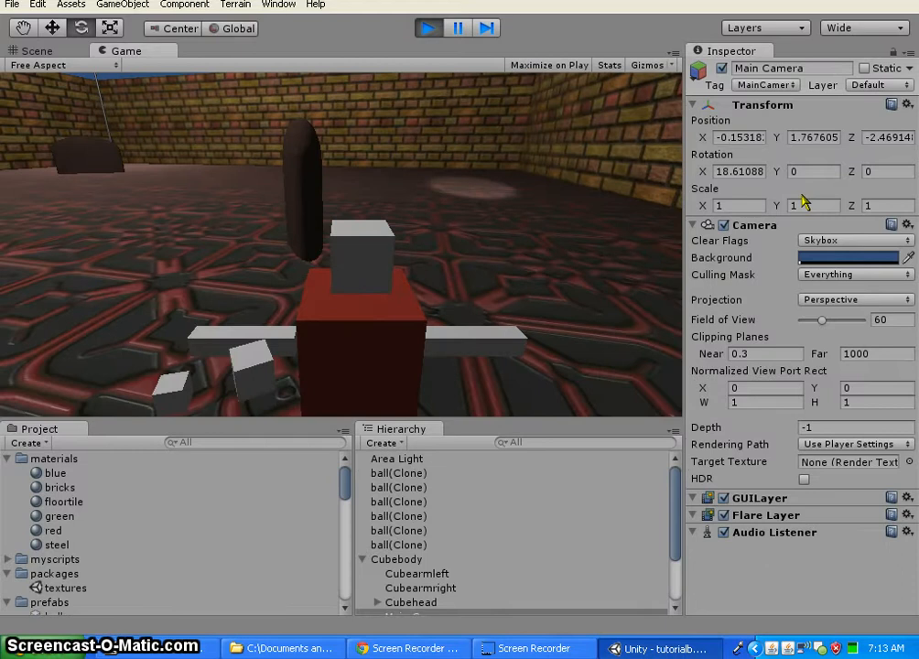
key("space")
key("Up")
key("Right")
key("Left")
key("space")
key("space")
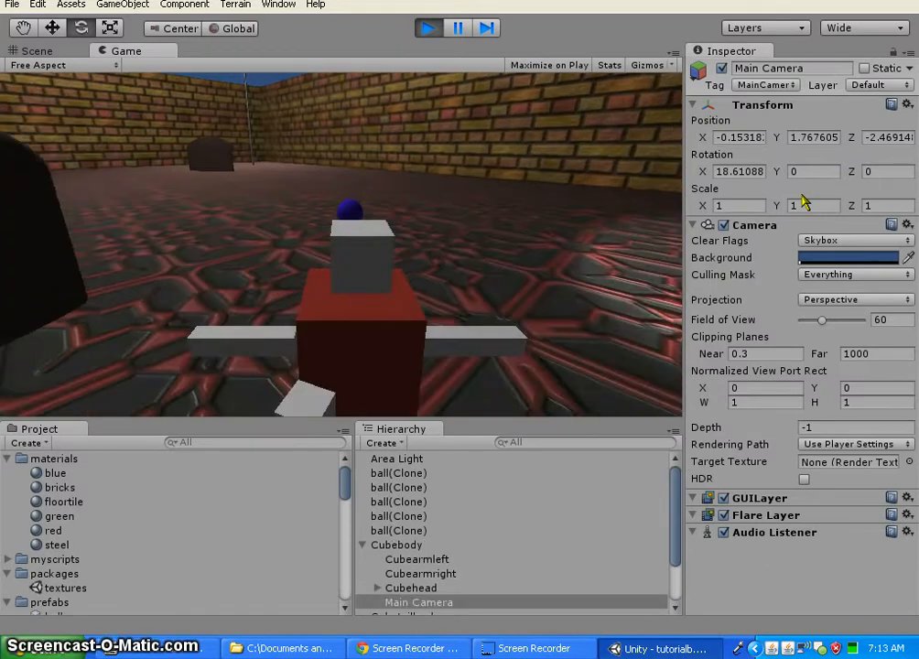
key("Left")
key("space")
key("Left")
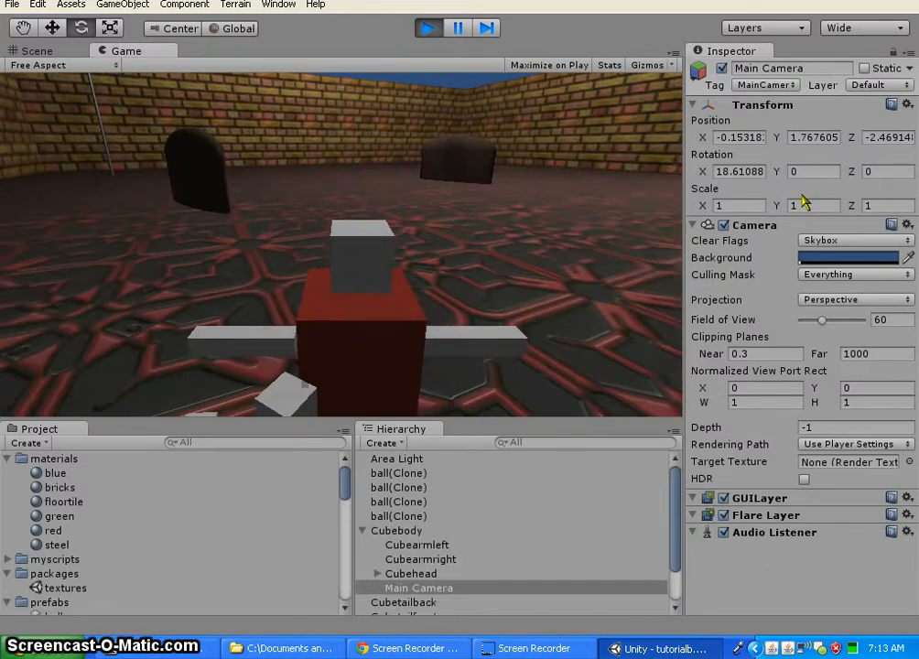
key("Left")
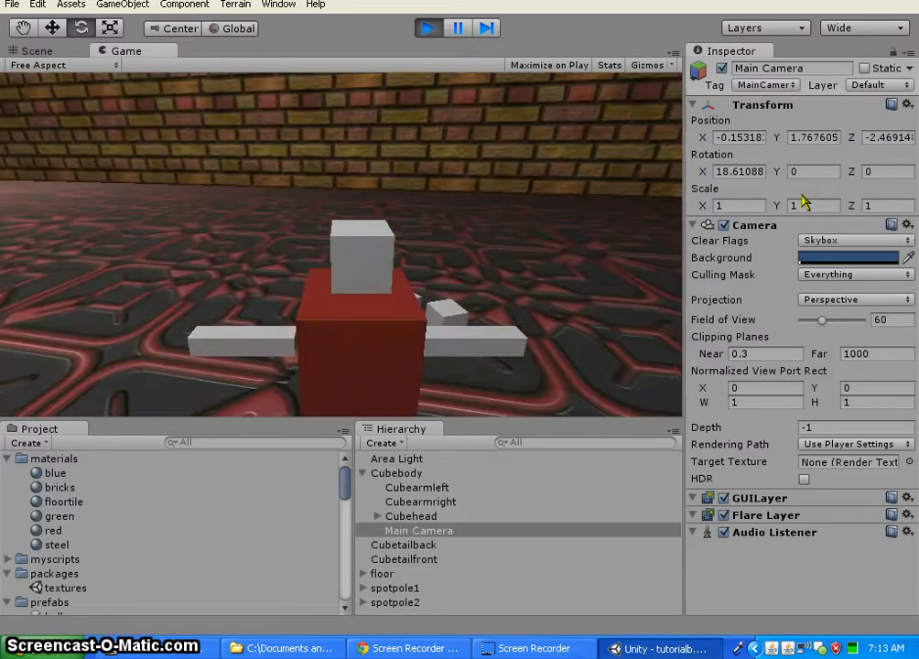
key("Right")
key("Up")
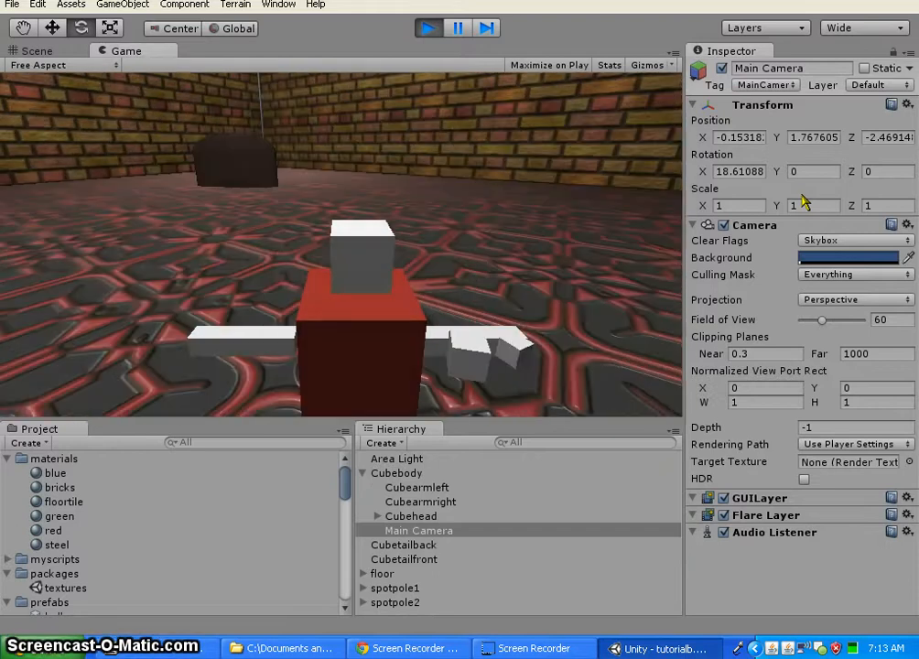
key("Left")
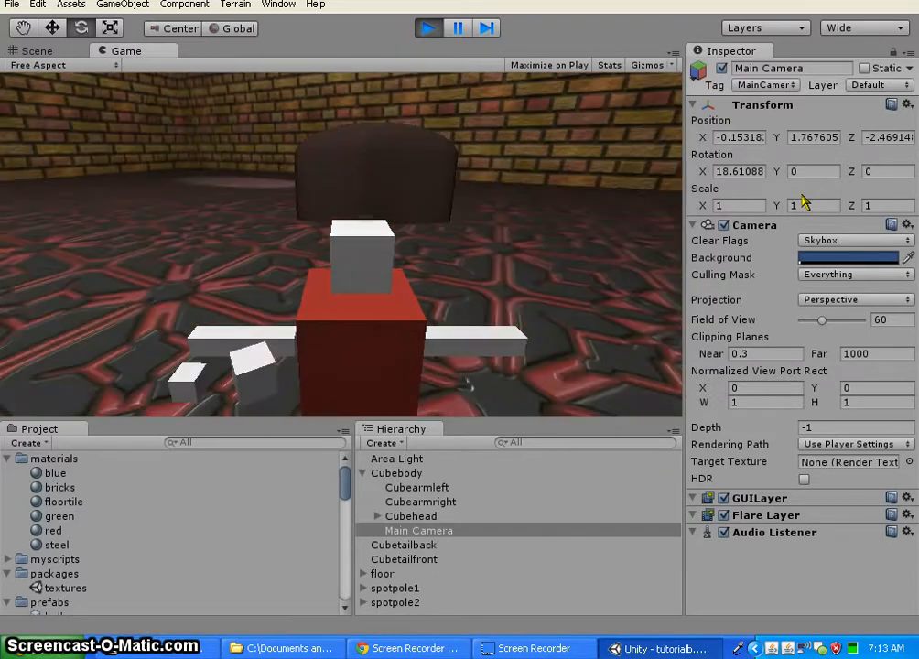
key("Left")
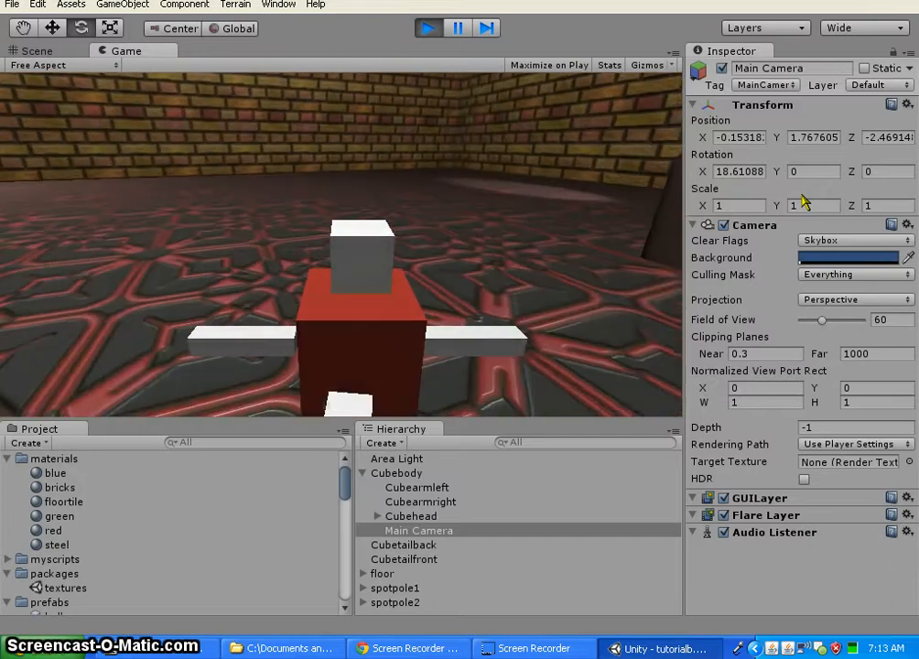
Step: Drive the car around the walled room, turning both ways and firing balls, and end the play test
key("Right")
key("Up")
key("space")
key("space")
key("space")
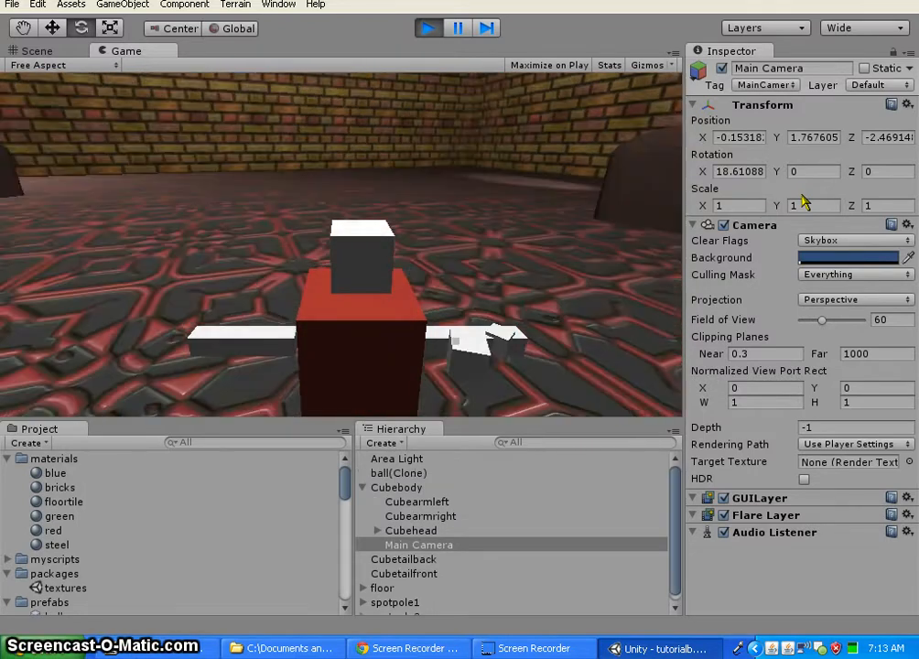
key("Right")
key("space")
key("space")
key("space")
key("space")
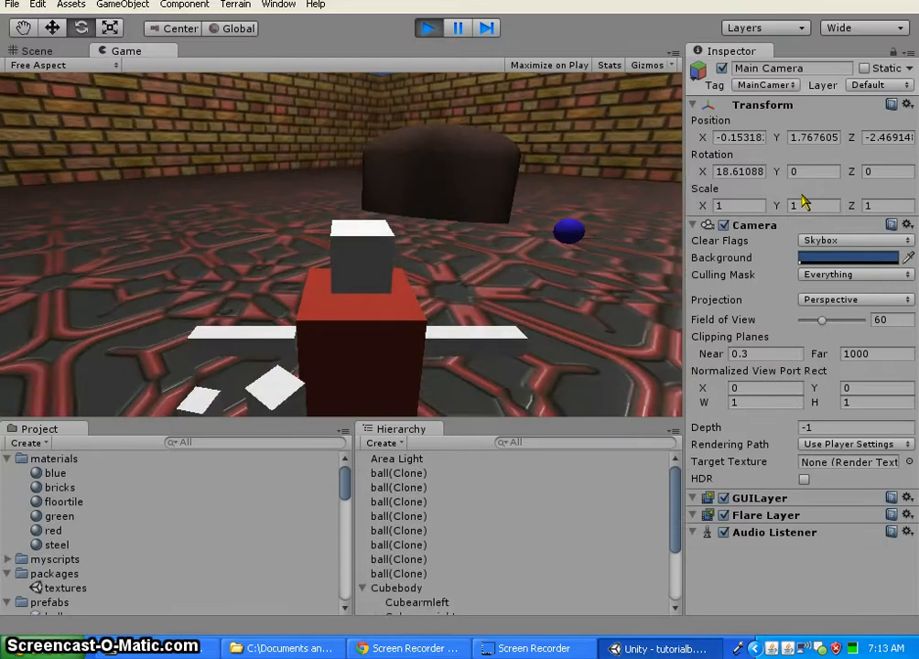
key("Up")
key("Right")
key("Left")
key("space")
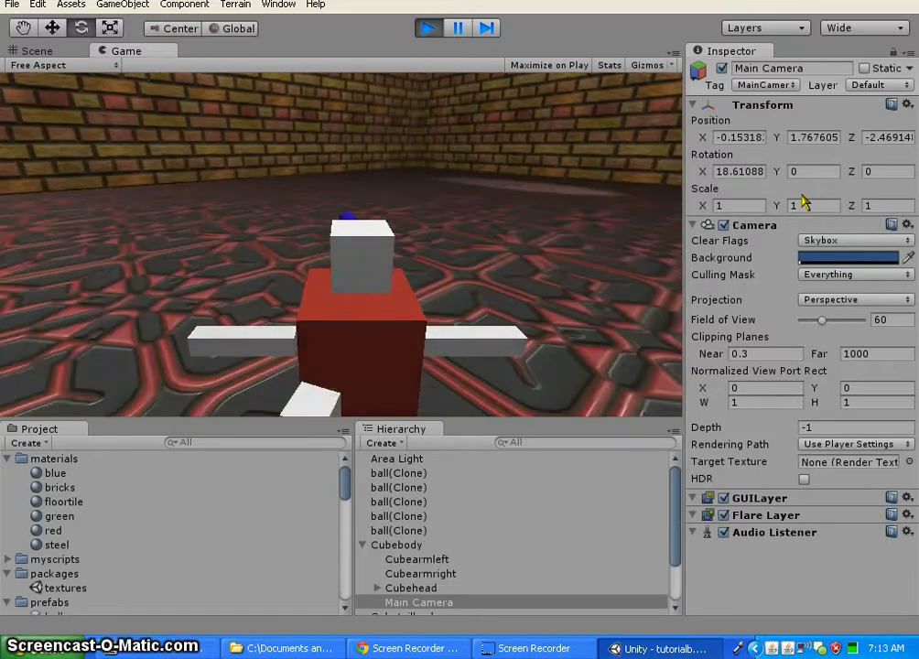
key("Right")
key("Up")
key("Right")
key("Up")
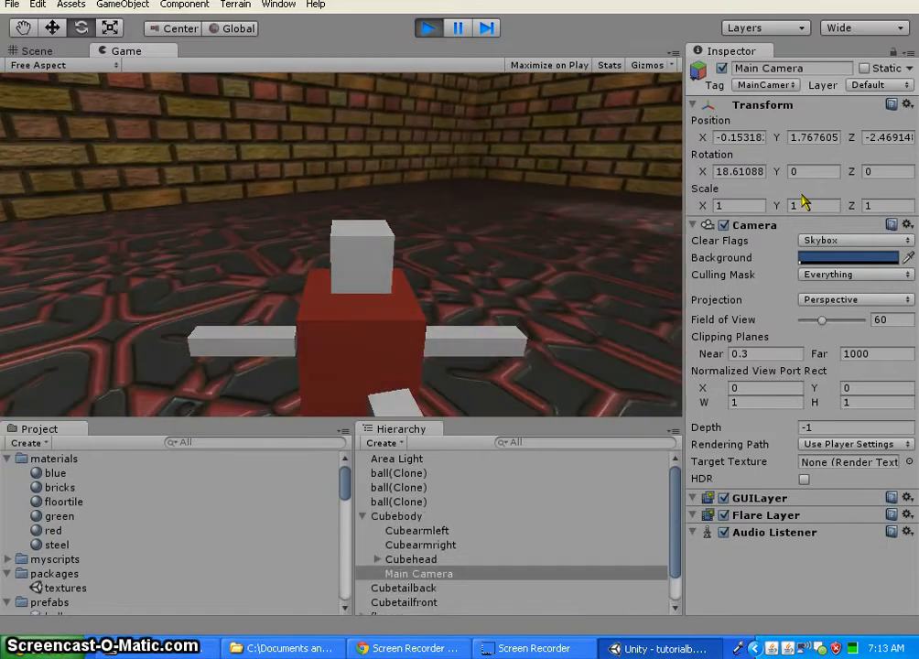
key("Right")
key("space")
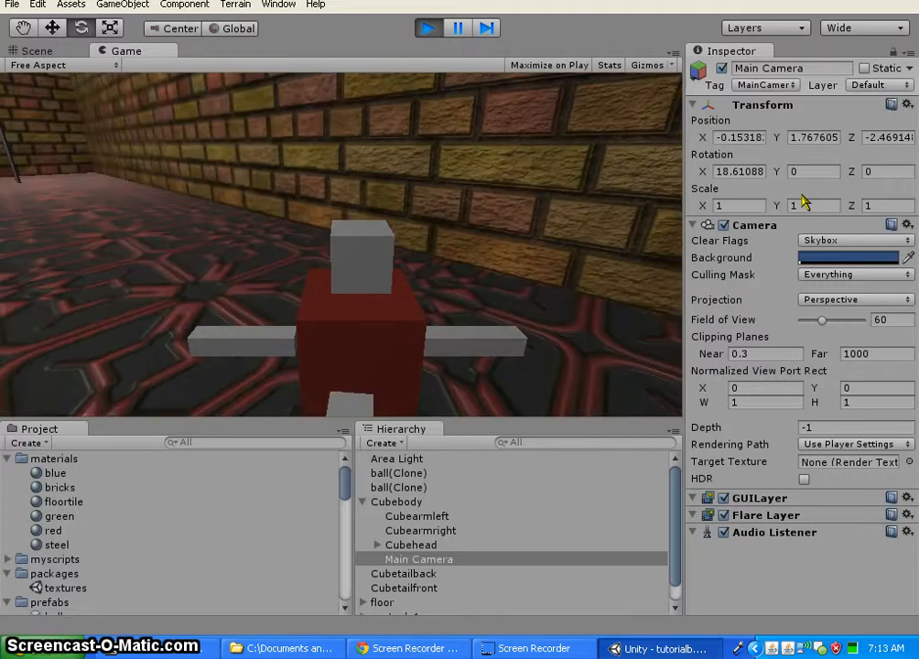
key("Right")
key("Right")
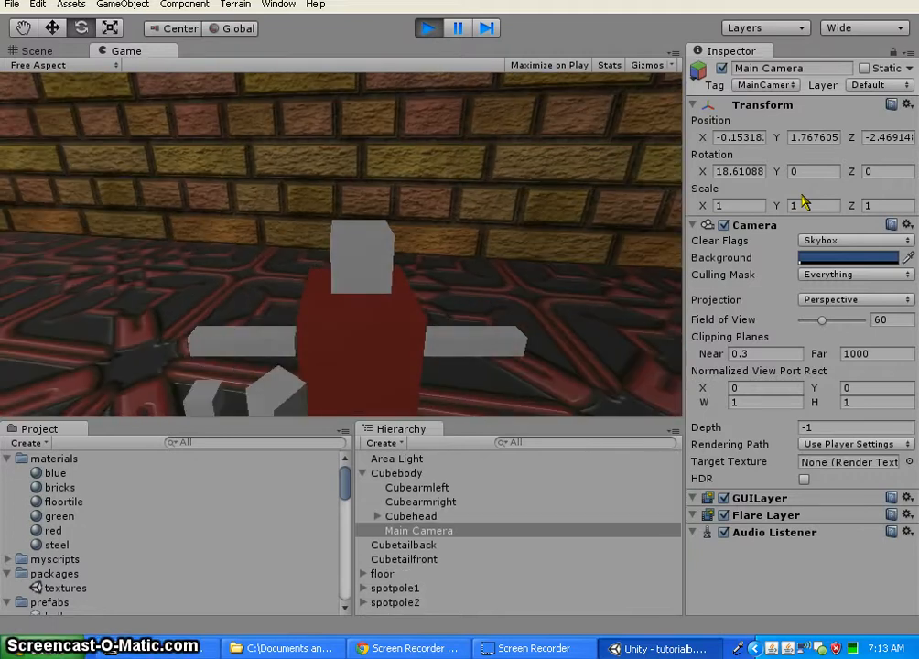
key("Left")
key("space")
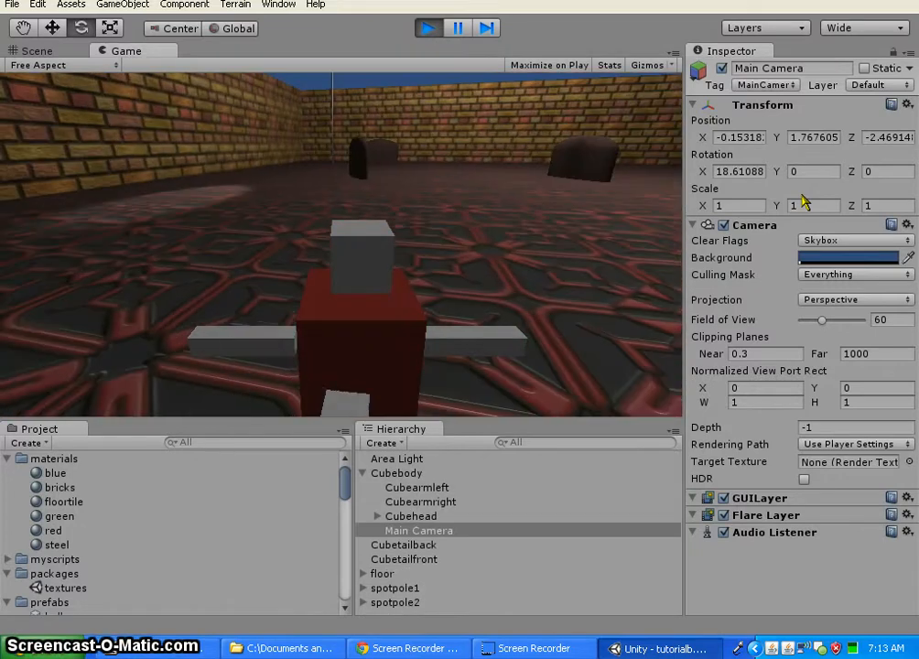
key("Left")
key("space")
key("Right")
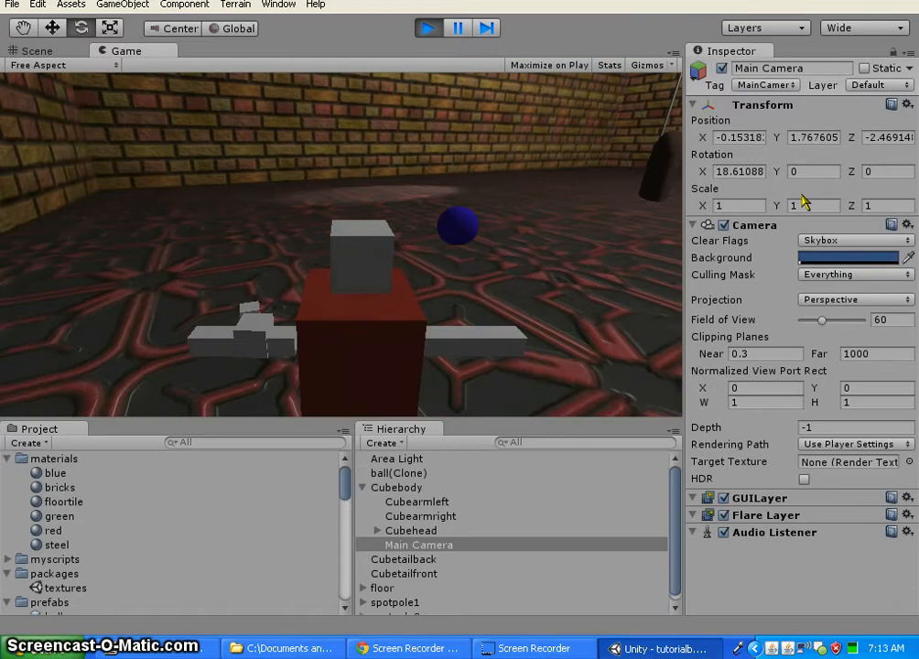
key("space")
key("Up")
key("space")
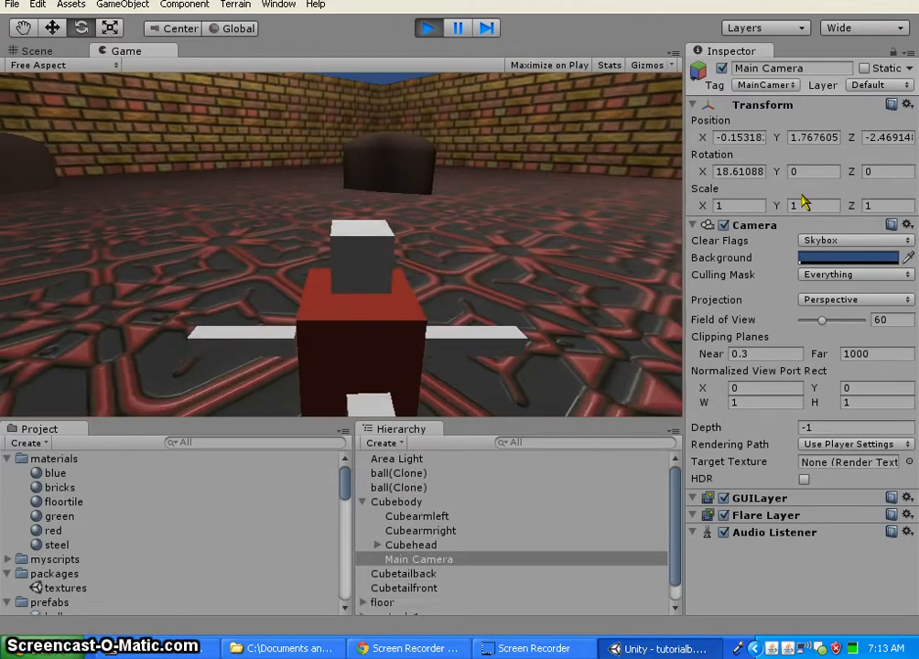
left_click(427, 29)
Step: Collapse the materials, packages, prefabs and textures folders in the project assets
scroll(27, 485, "down", 3)
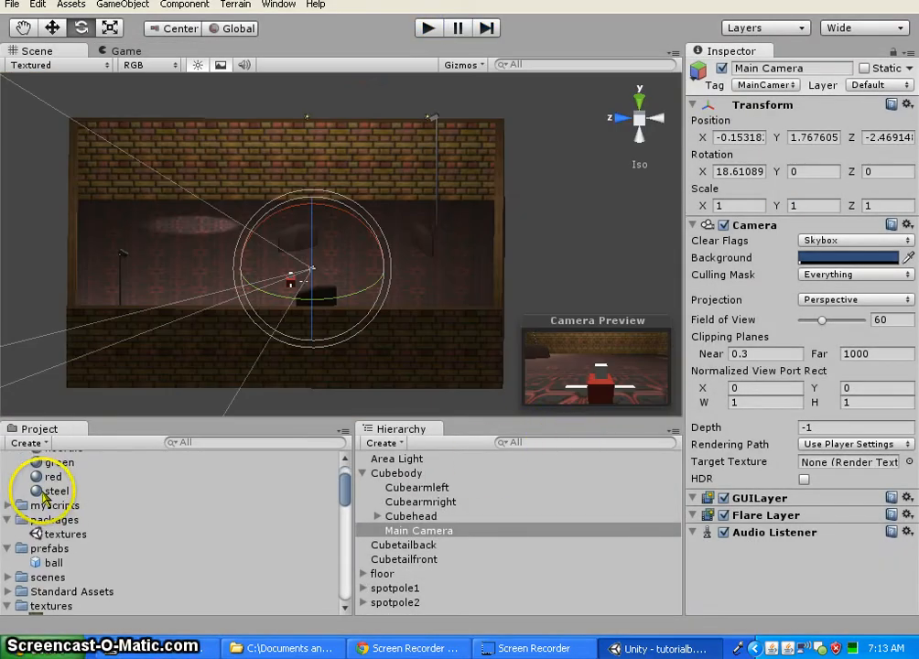
scroll(41, 503, "up", 3)
left_click(8, 459)
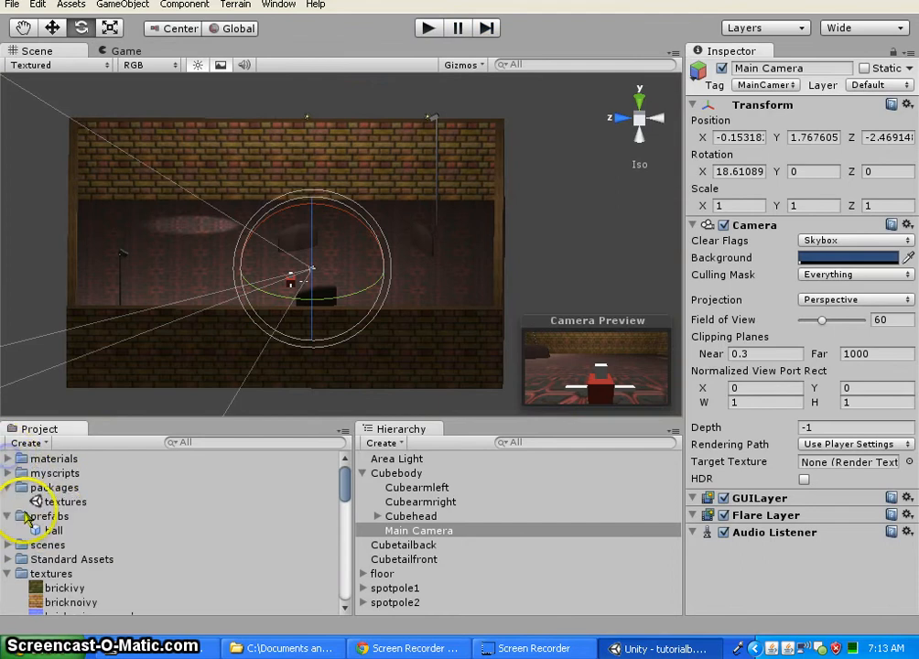
left_click(8, 487)
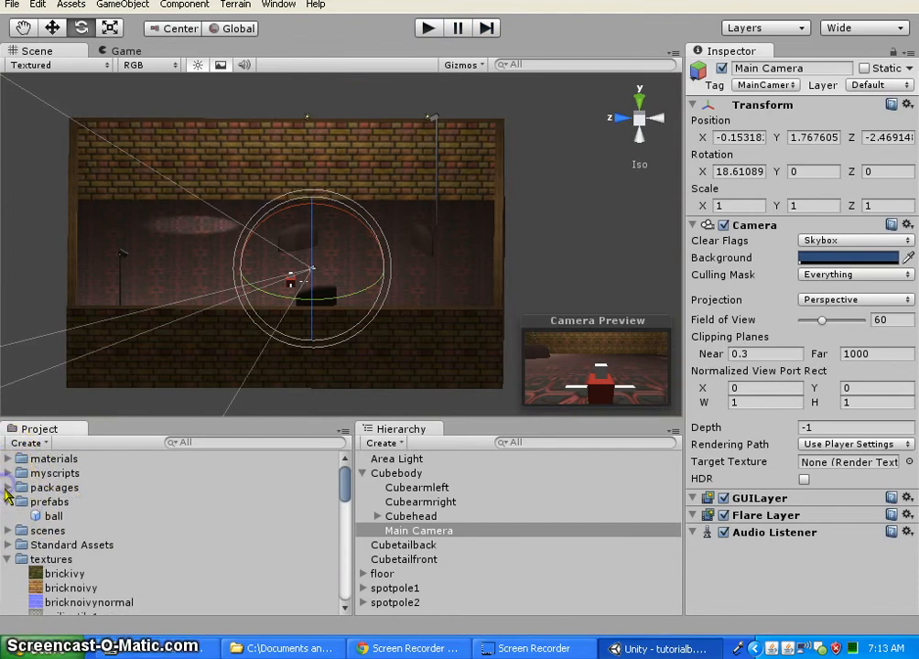
left_click(8, 501)
left_click(8, 544)
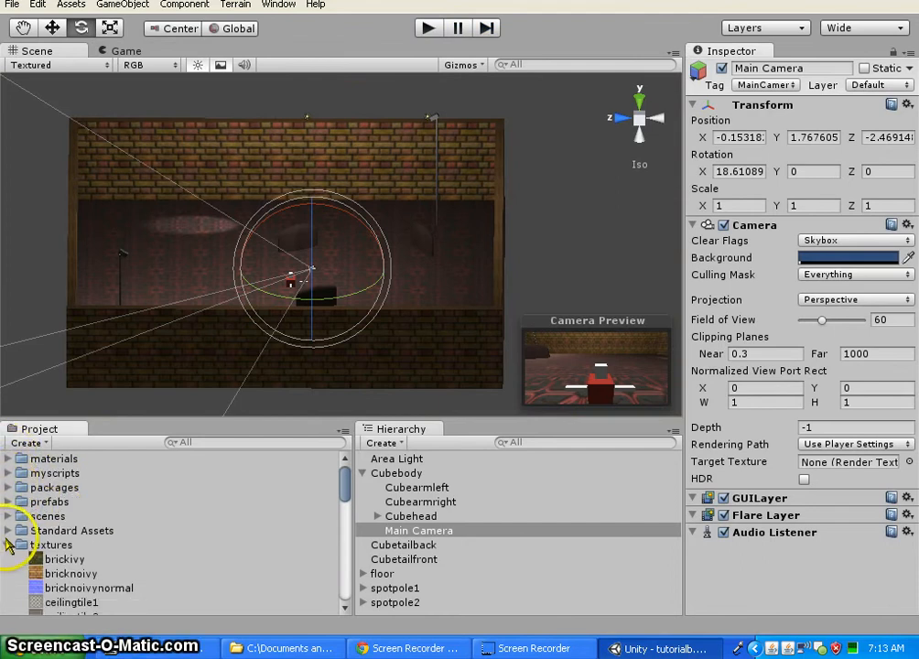
Step: Open the mysmoothfollow script from the myscripts folder and review its variables and LateUpdate code
left_click(7, 474)
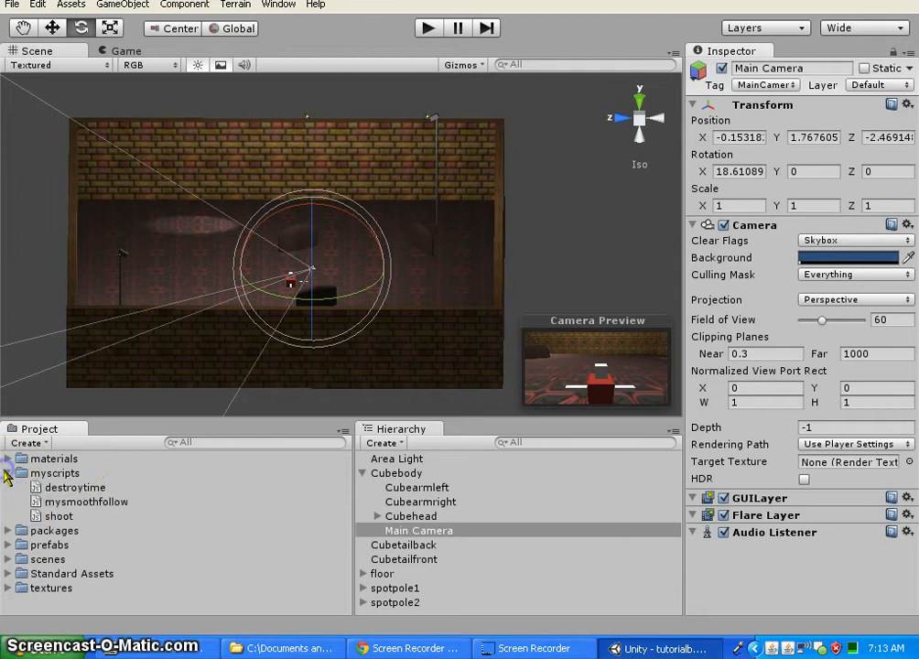
left_click(106, 508)
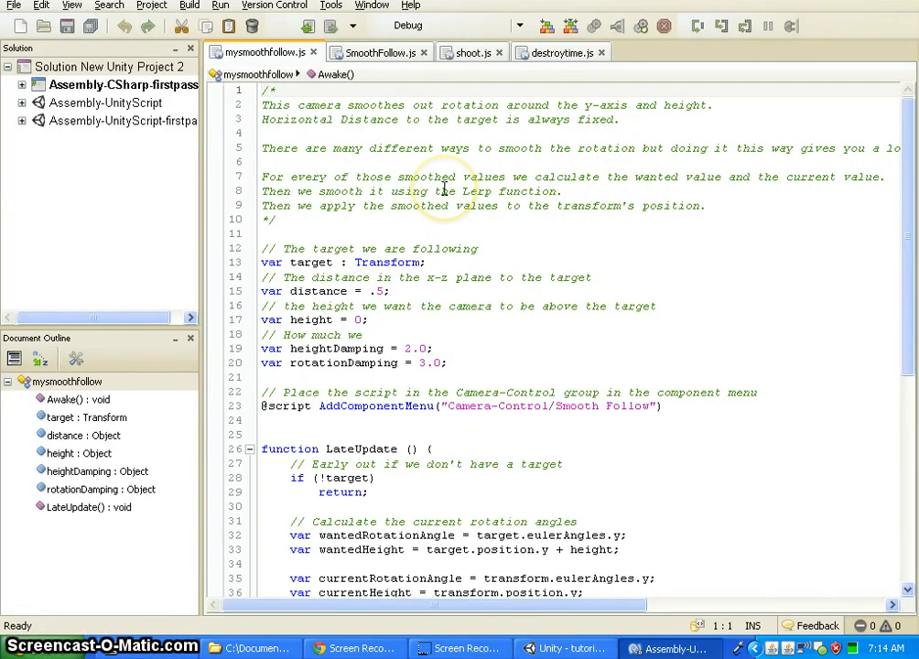
scroll(444, 190, "down", 6)
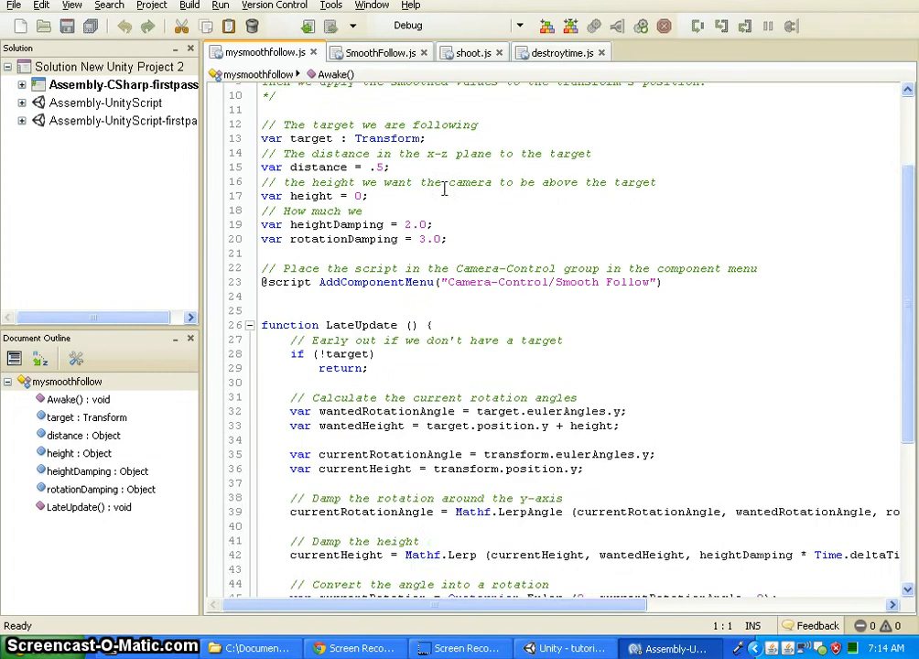
scroll(533, 192, "down", 3)
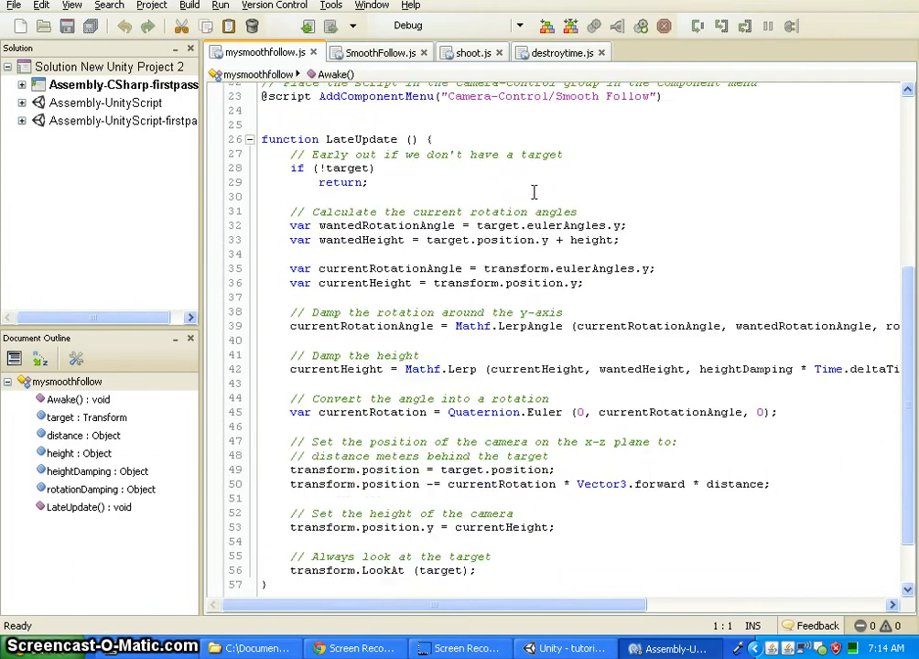
scroll(534, 192, "up", 1)
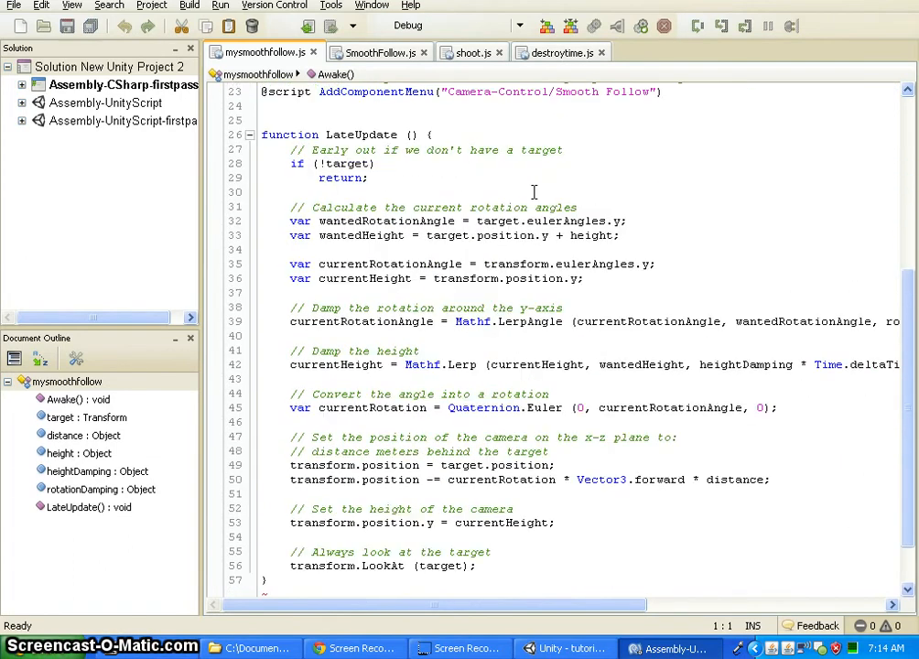
scroll(534, 192, "up", 7)
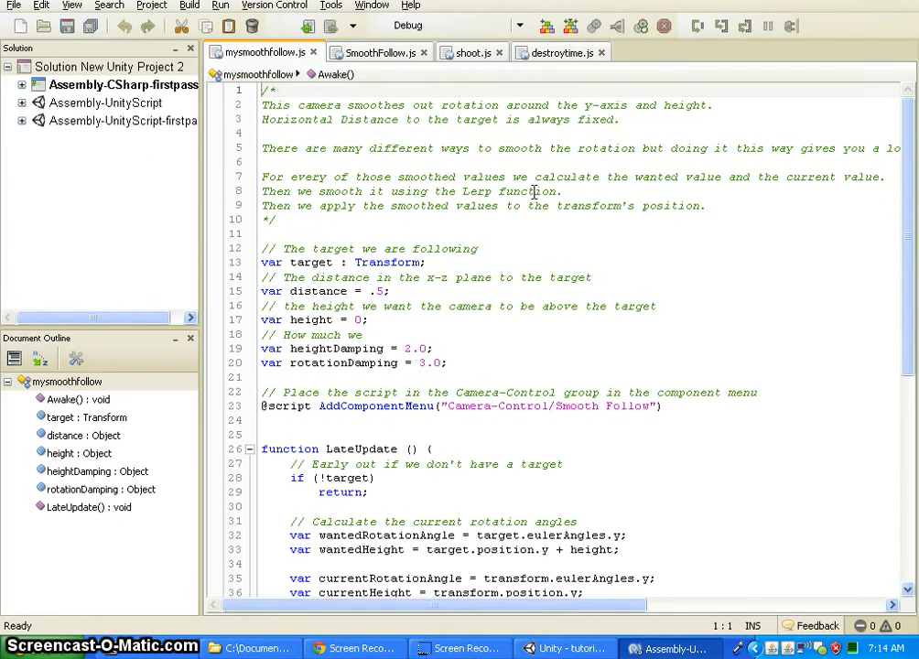
scroll(534, 192, "down", 1)
Step: Set rotationDamping to 1.0 in the mysmoothfollow script and save the file
left_click(499, 233)
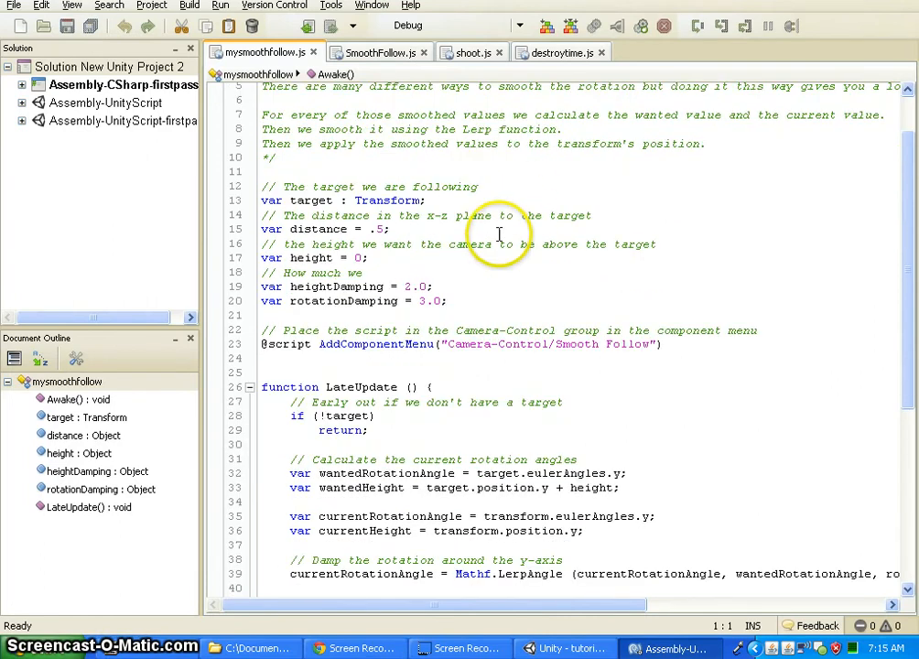
left_click(426, 302)
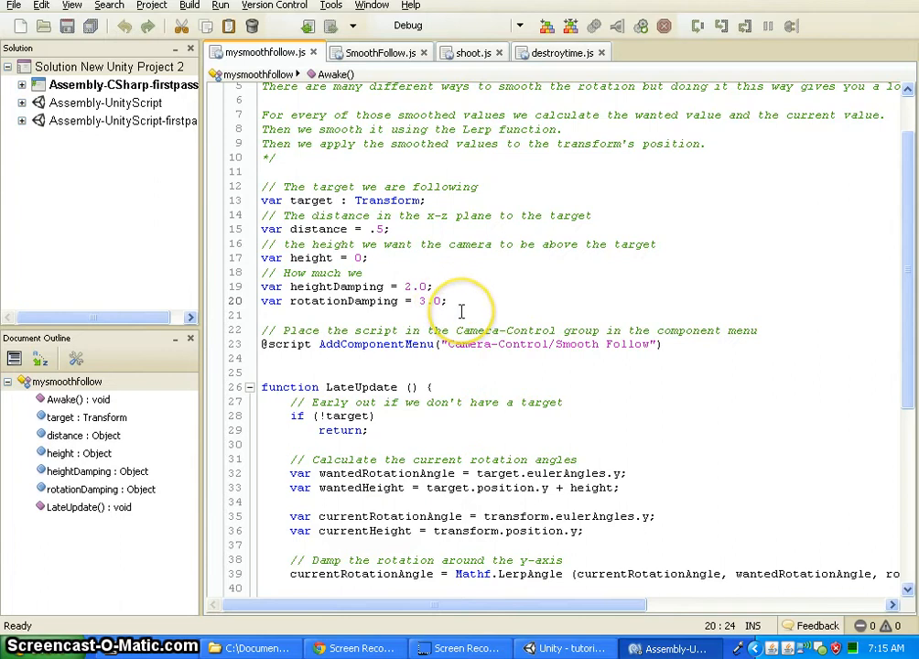
key("BackSpace")
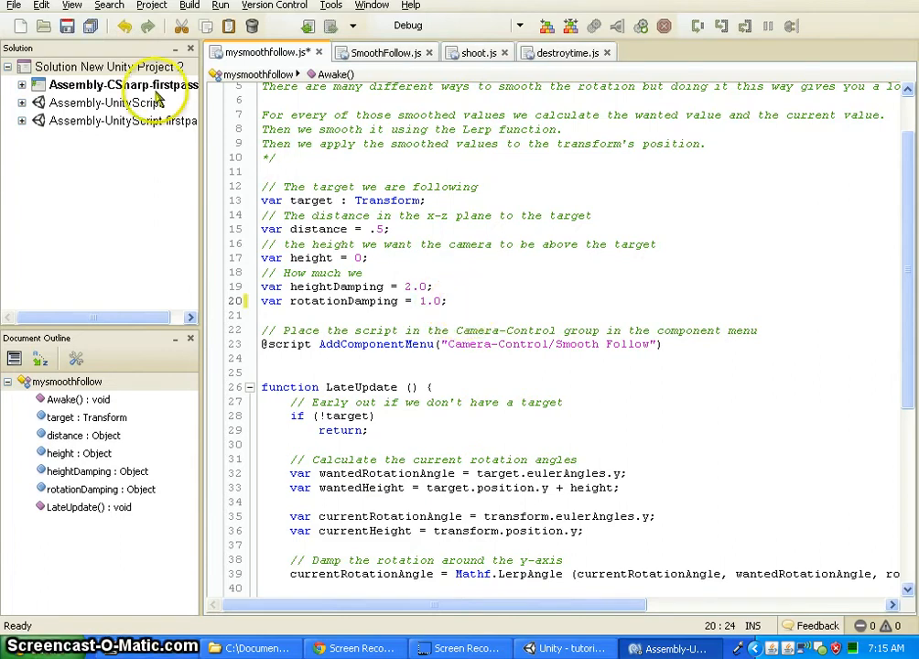
left_click(67, 25)
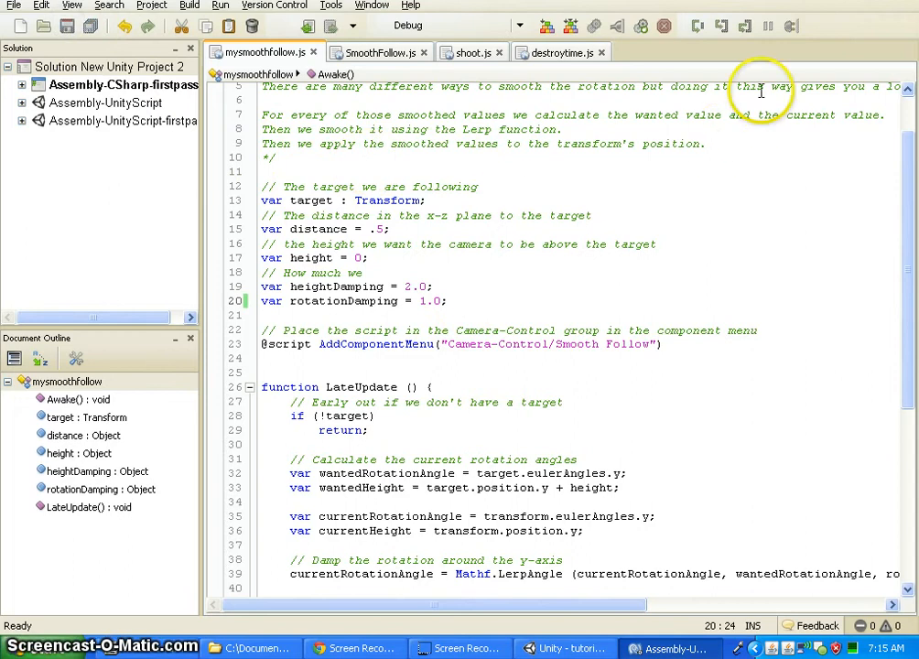
Step: Return to Unity and run the game, steering the car both ways to test how the tail follows it
left_click(857, 1)
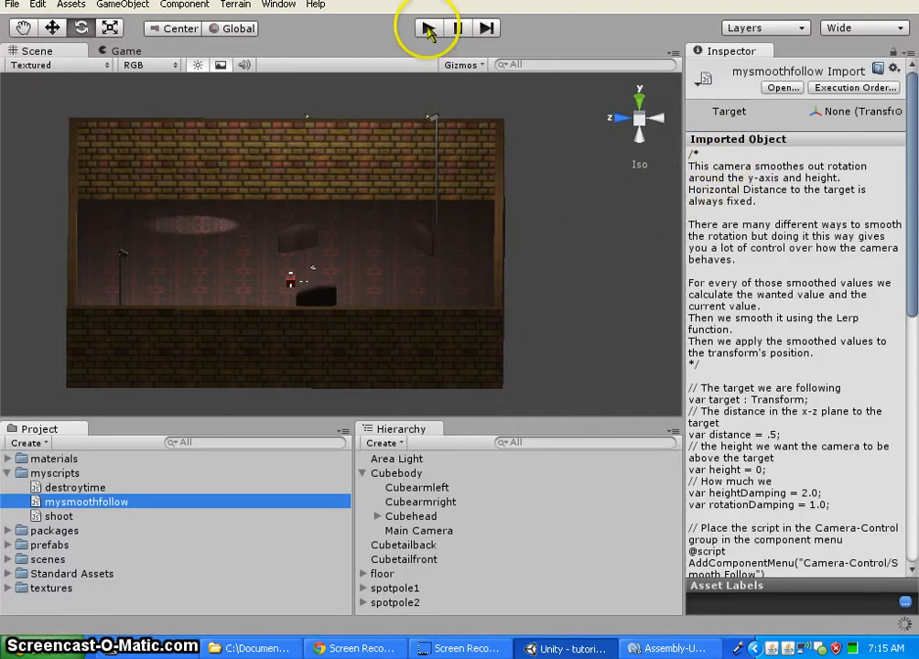
left_click(428, 29)
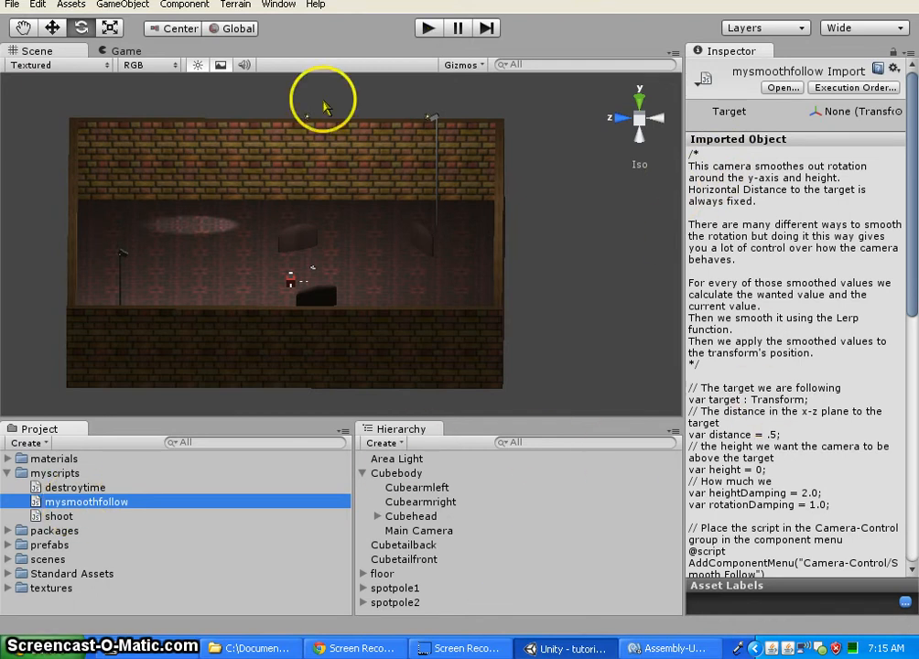
left_click(427, 29)
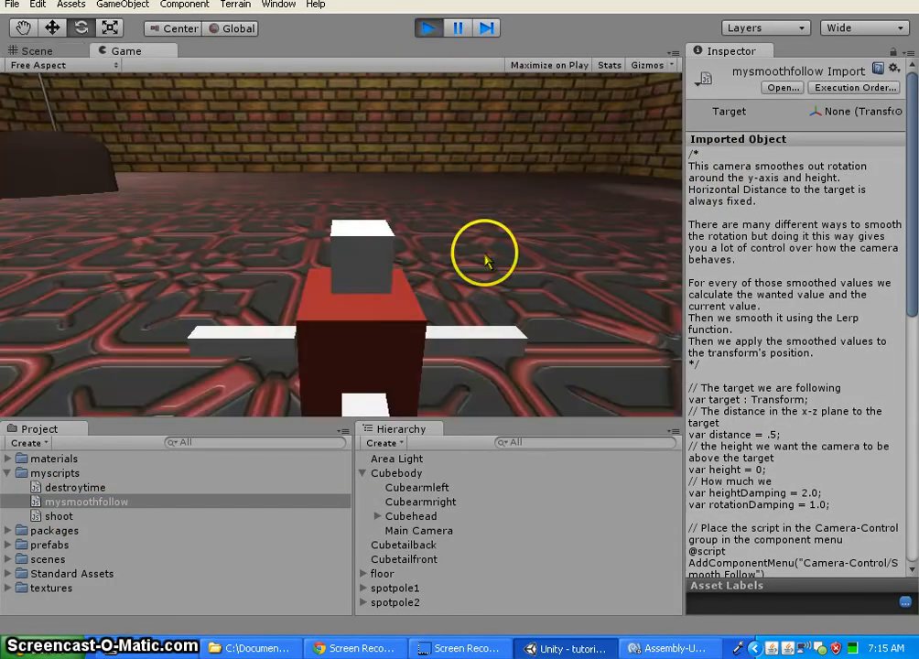
key("Right")
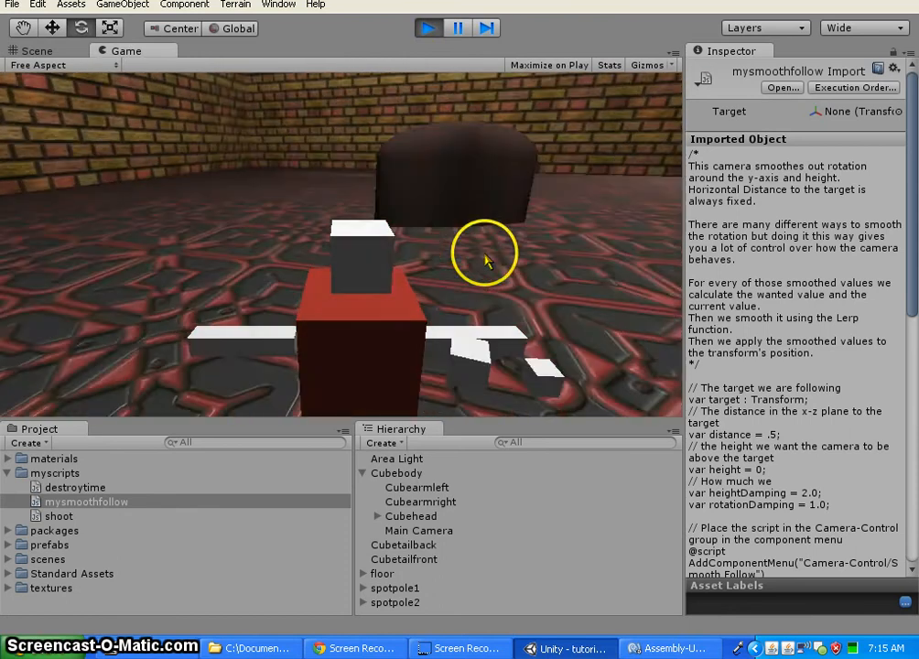
key("Right")
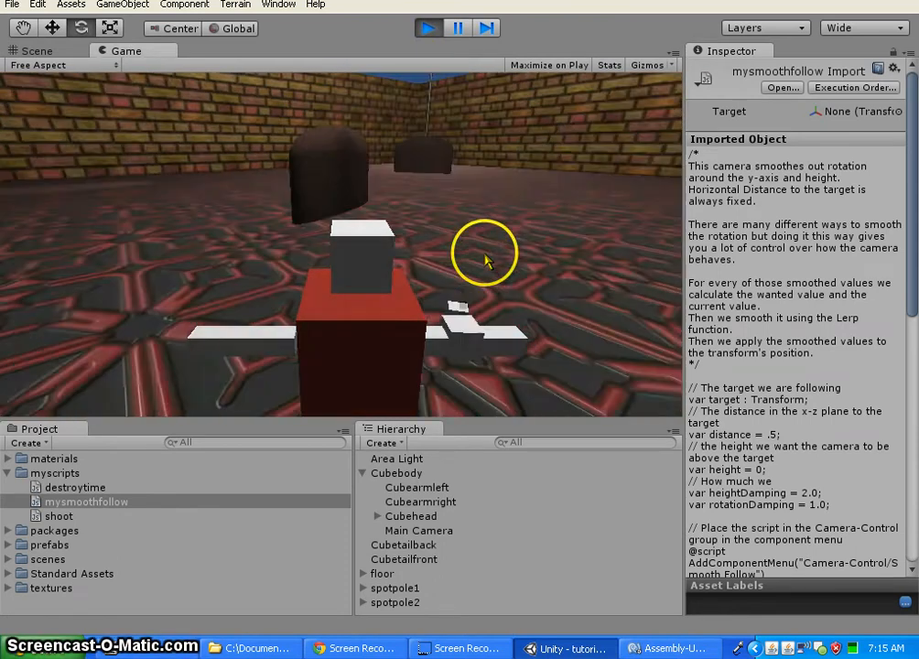
key("Up")
key("Left")
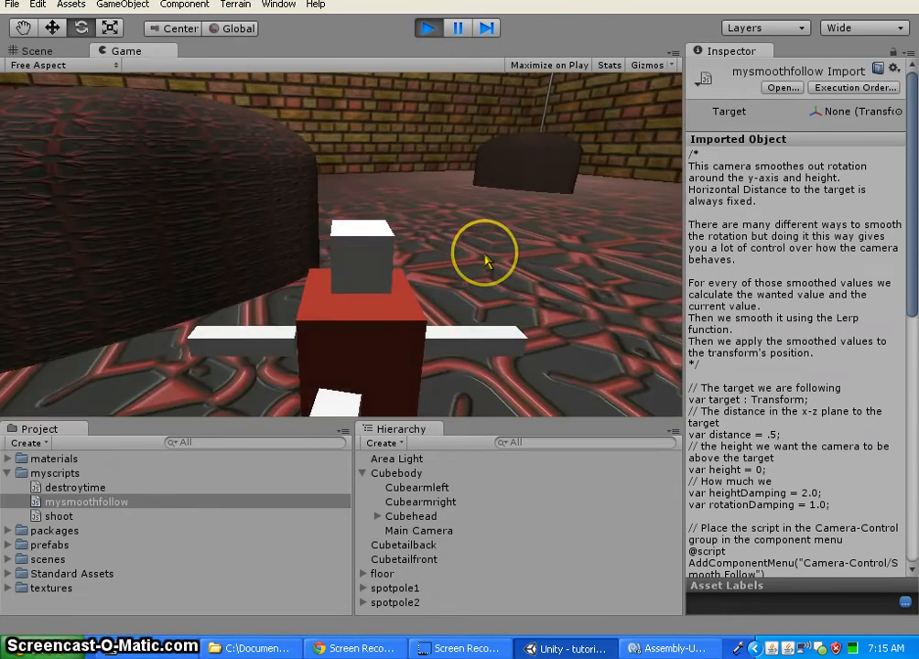
key("Left")
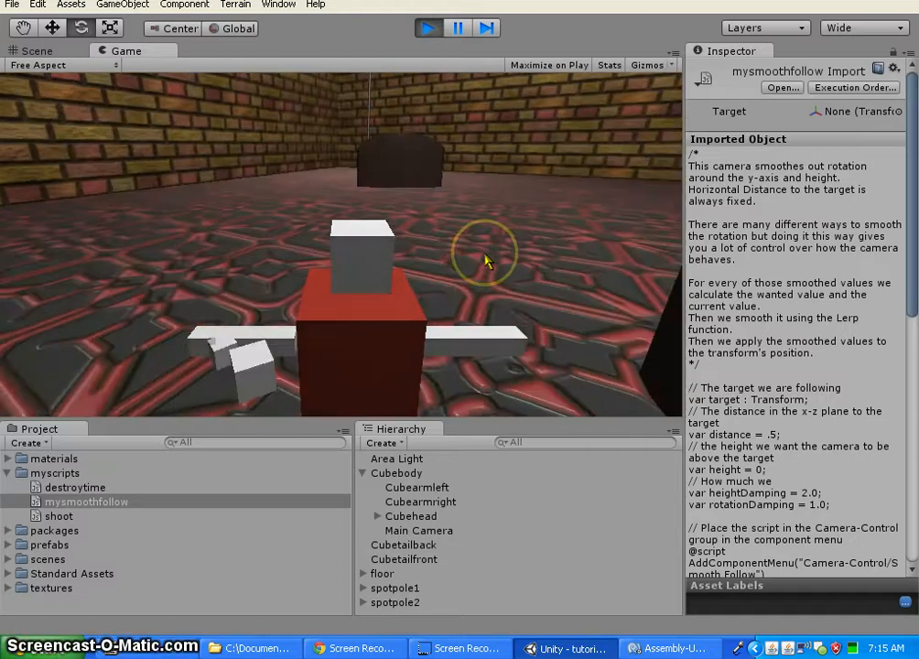
key("Right")
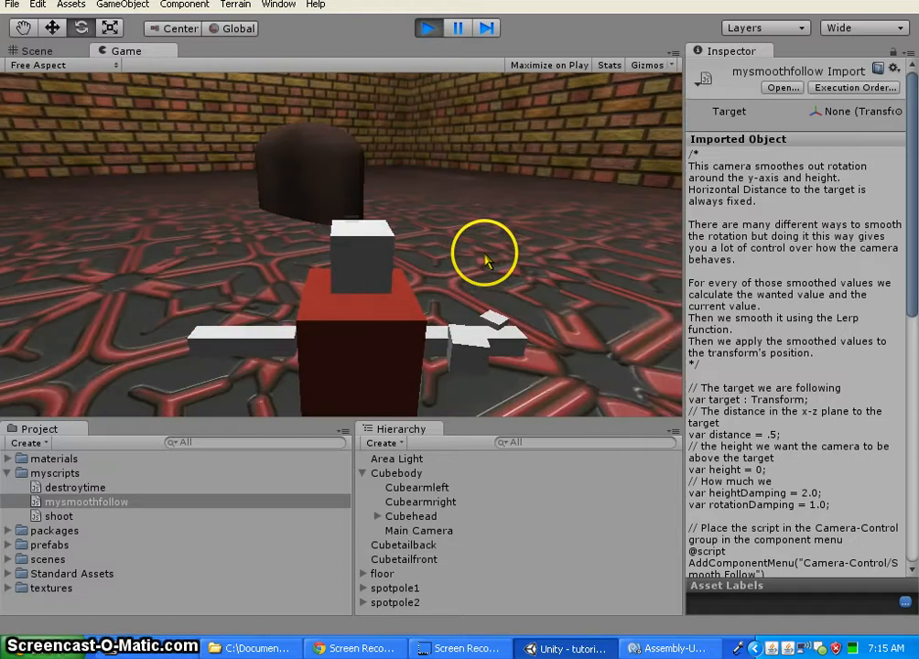
key("Left")
key("Left")
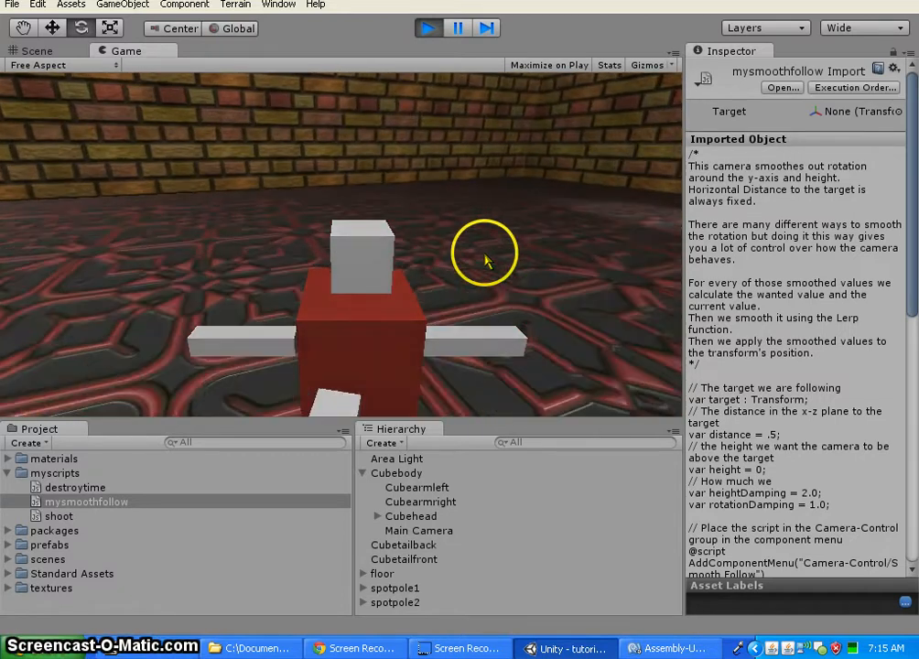
key("Left")
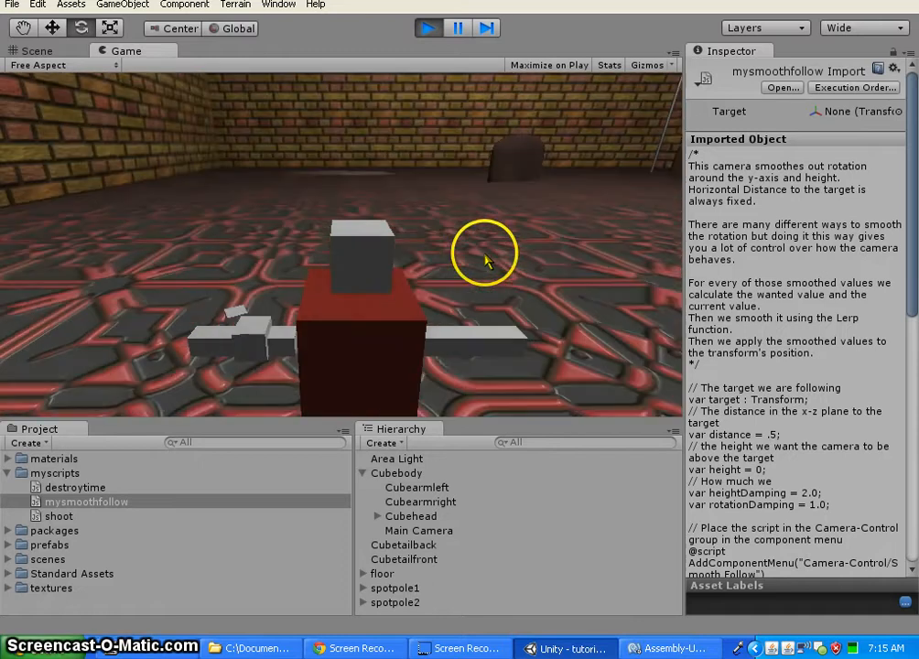
Step: Fire several balls while turning the car in the running game
left_click(486, 261)
key("Right")
key("space")
key("space")
key("space")
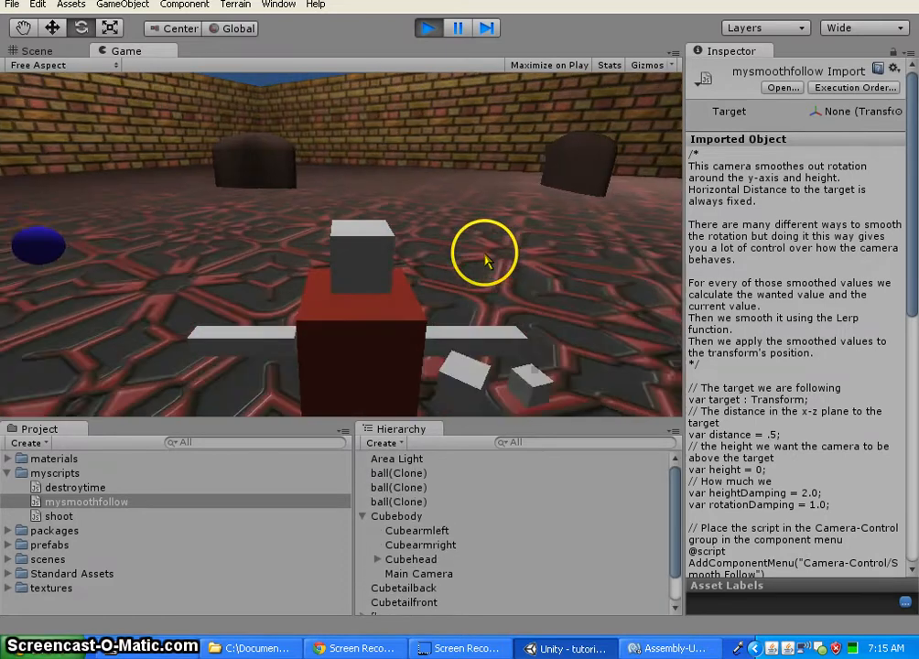
key("space")
key("Left")
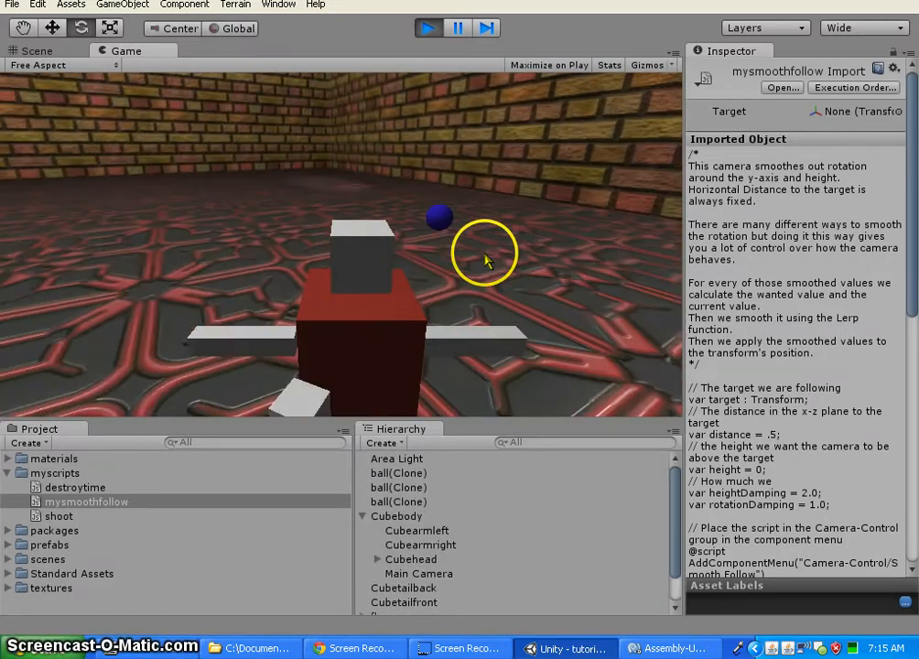
Step: Turn the car right and drive it around the room while firing, and stop the game
key("Right")
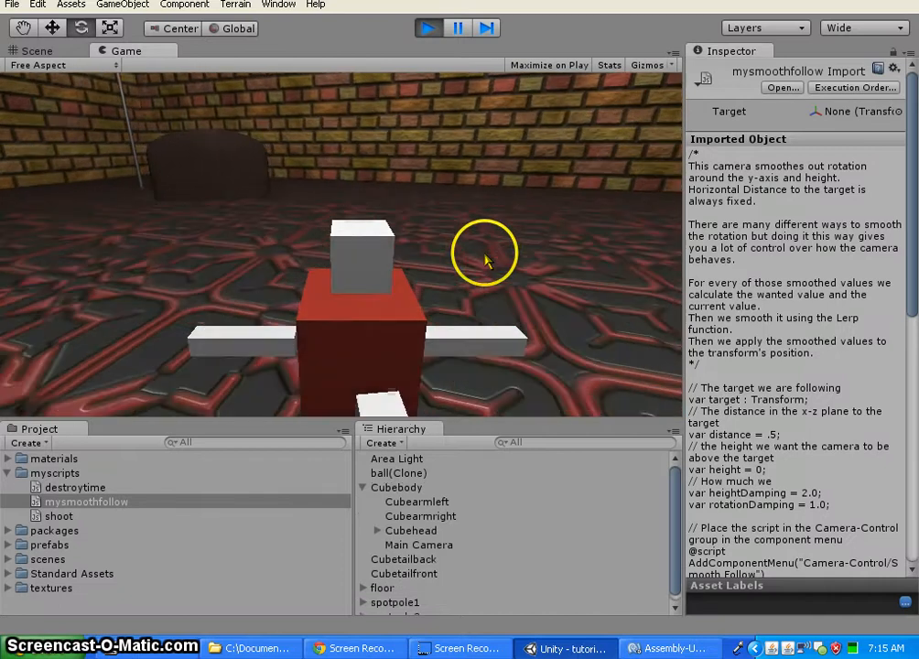
key("space")
key("Right")
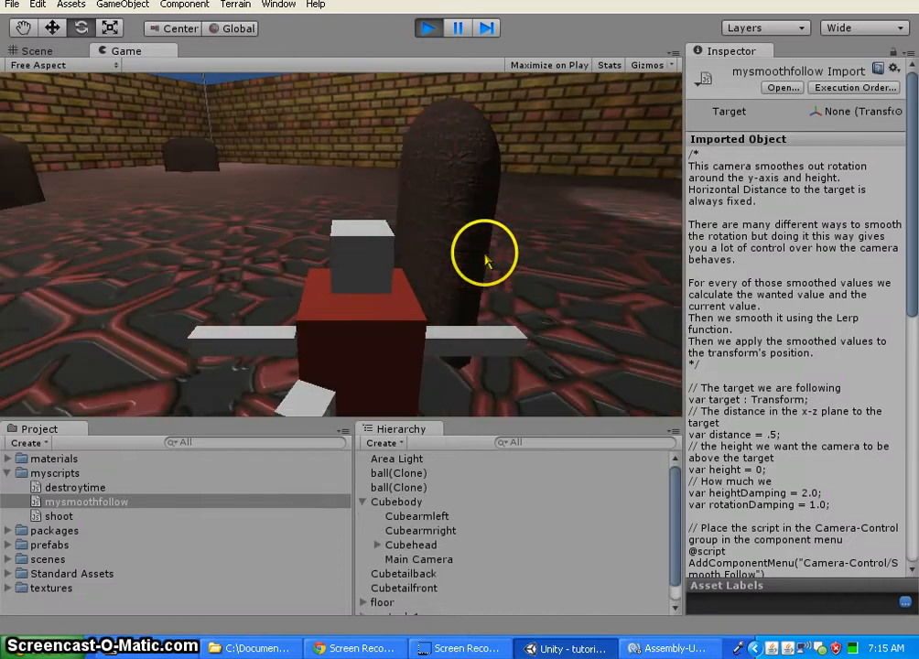
key("Right")
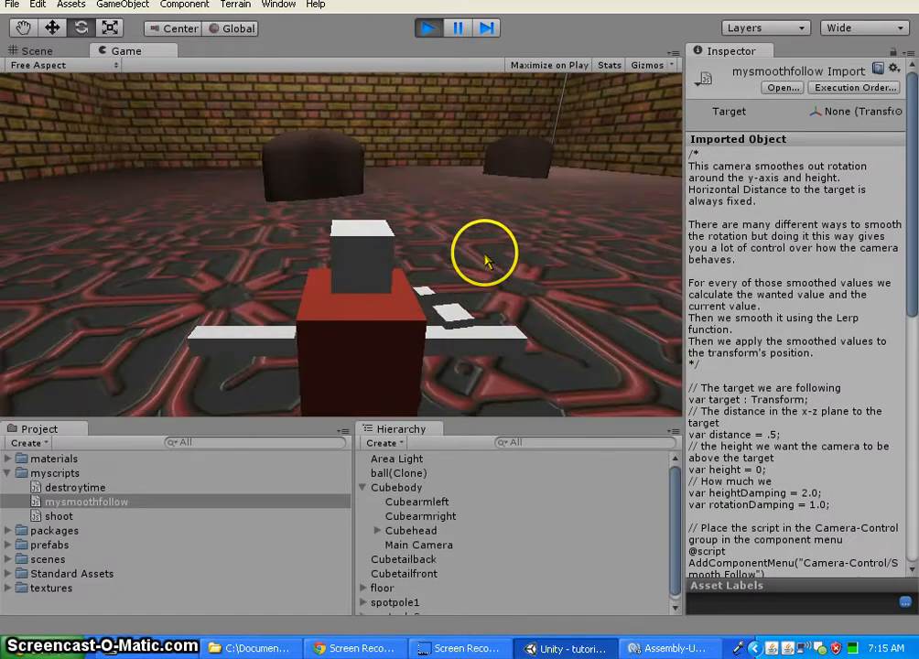
key("Up")
key("Right")
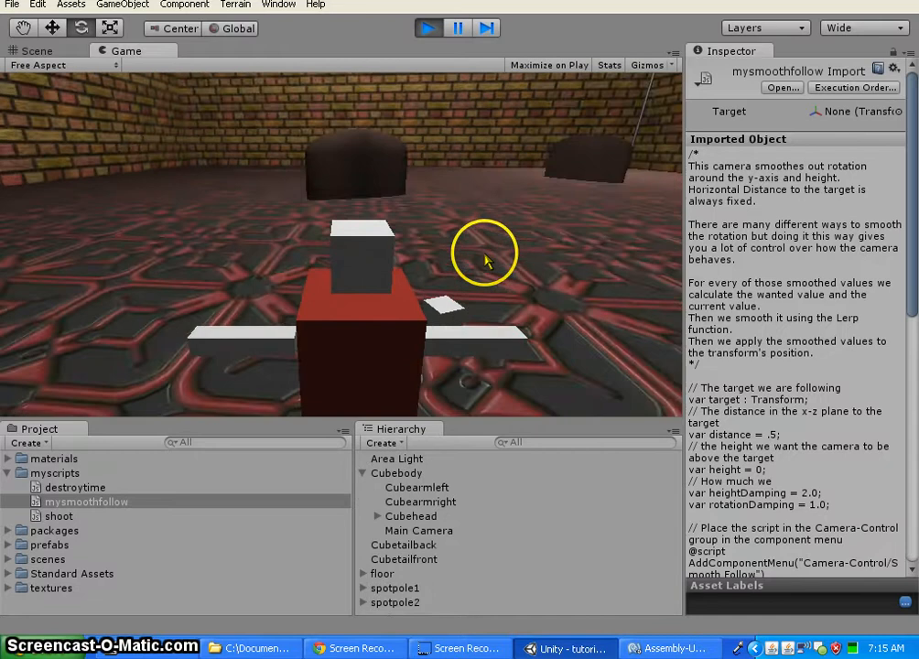
key("Right")
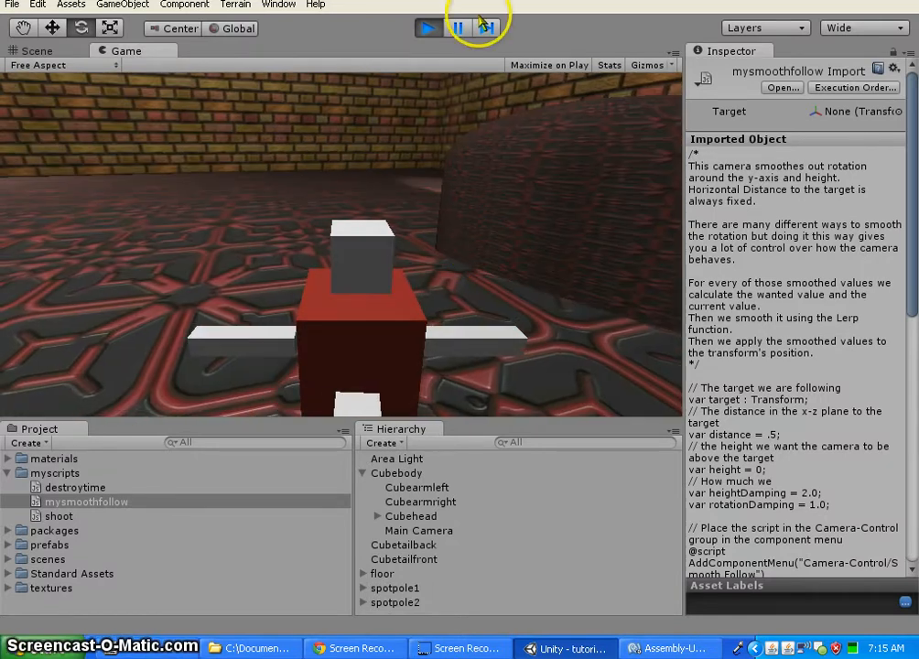
left_click(429, 30)
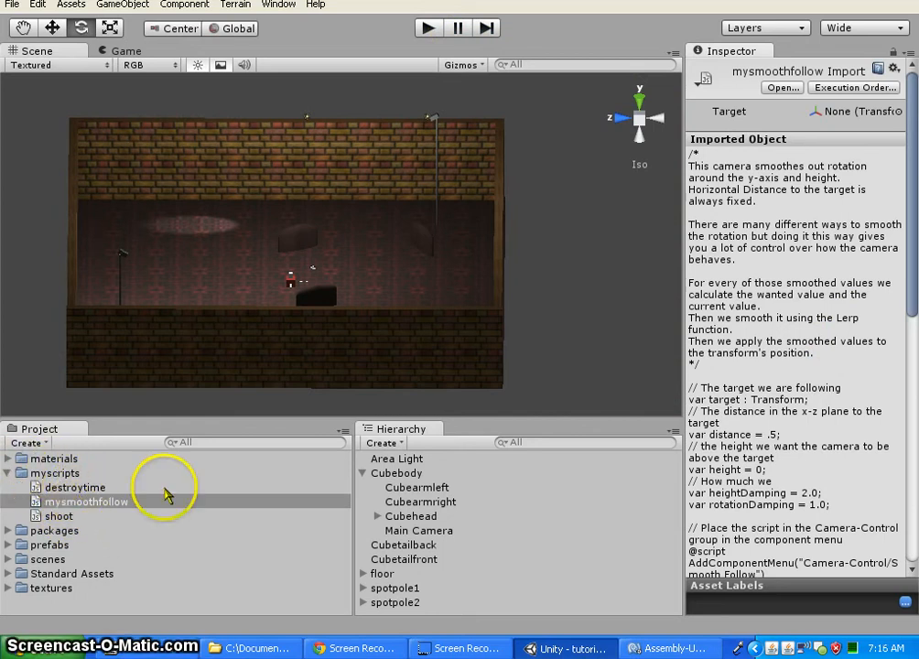
Step: Set Max Ground Acceleration to 200 in the Character Motor of Cubebody
left_click(409, 476)
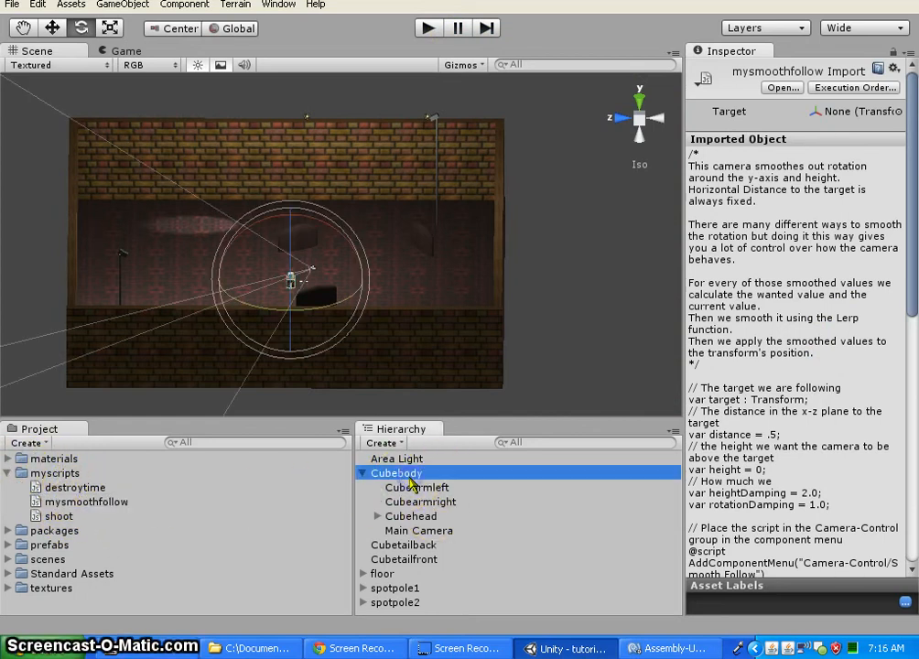
scroll(833, 348, "down", 10)
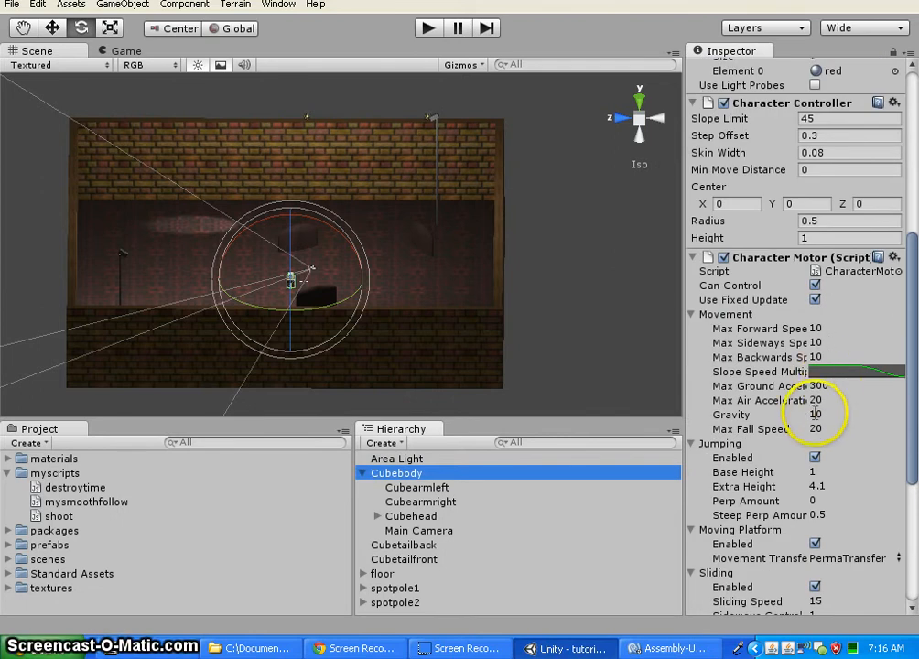
scroll(814, 414, "down", 2)
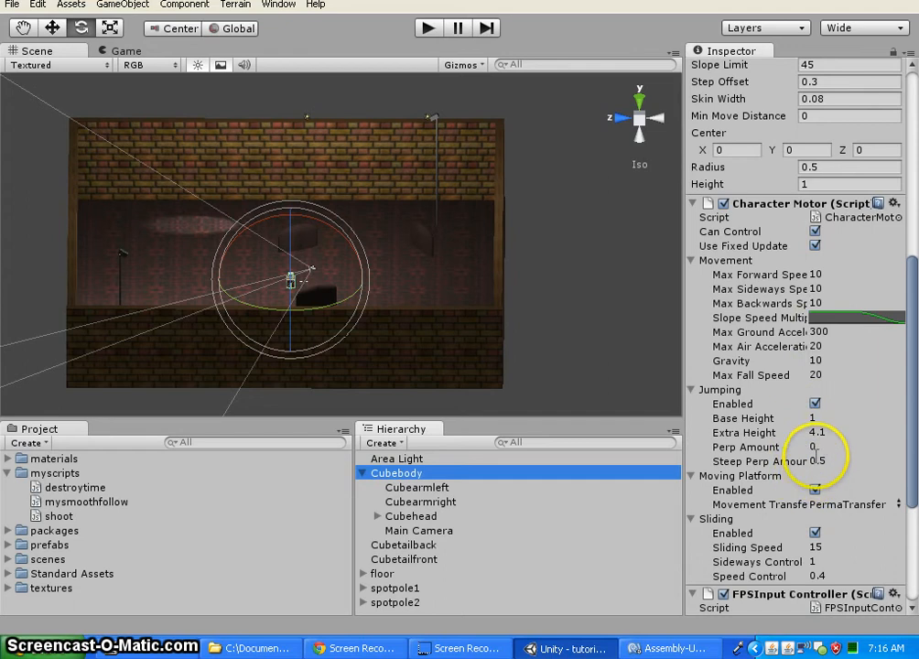
scroll(815, 455, "up", 2)
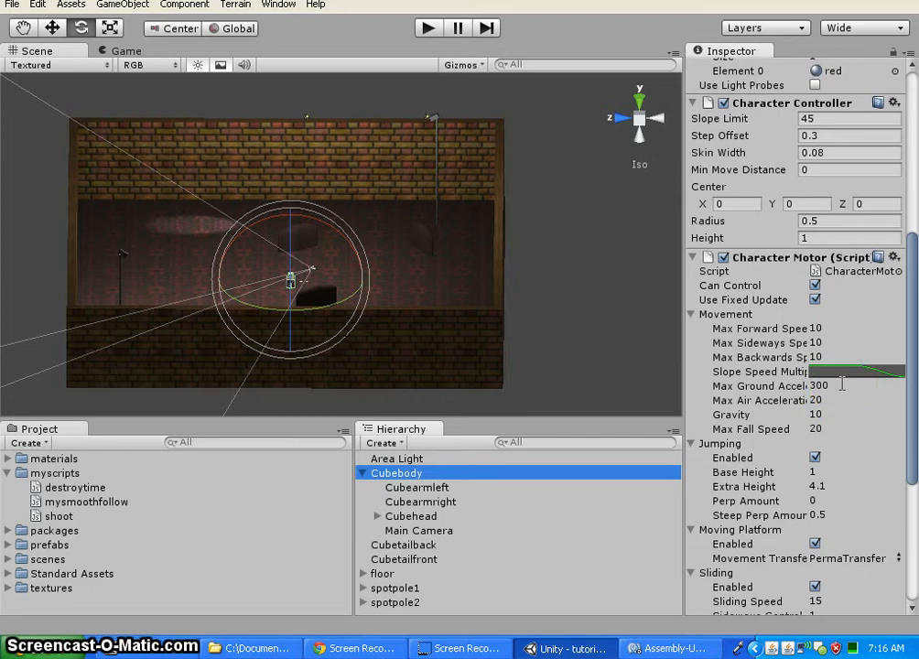
left_click(831, 356)
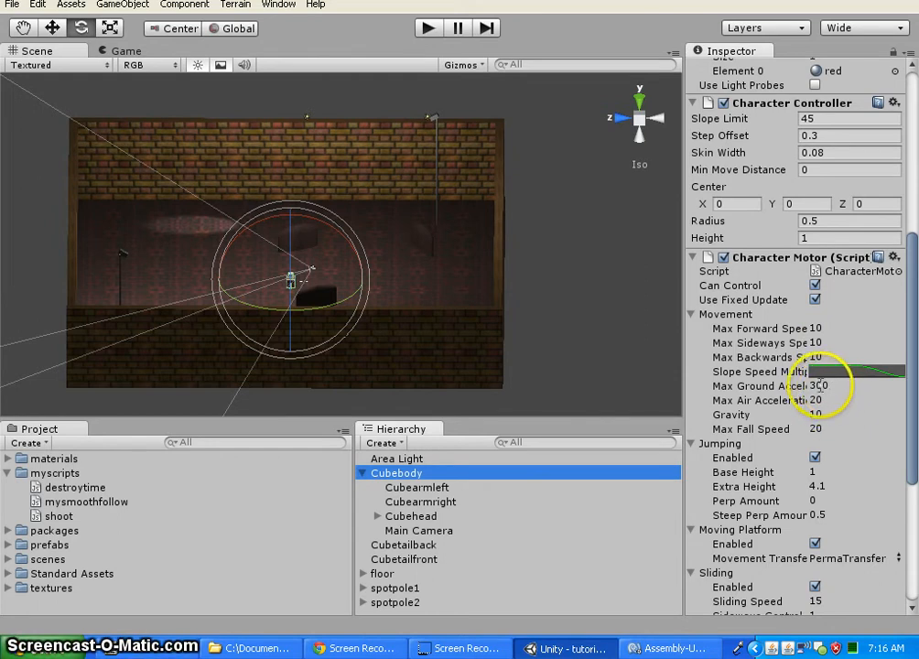
left_click(817, 386)
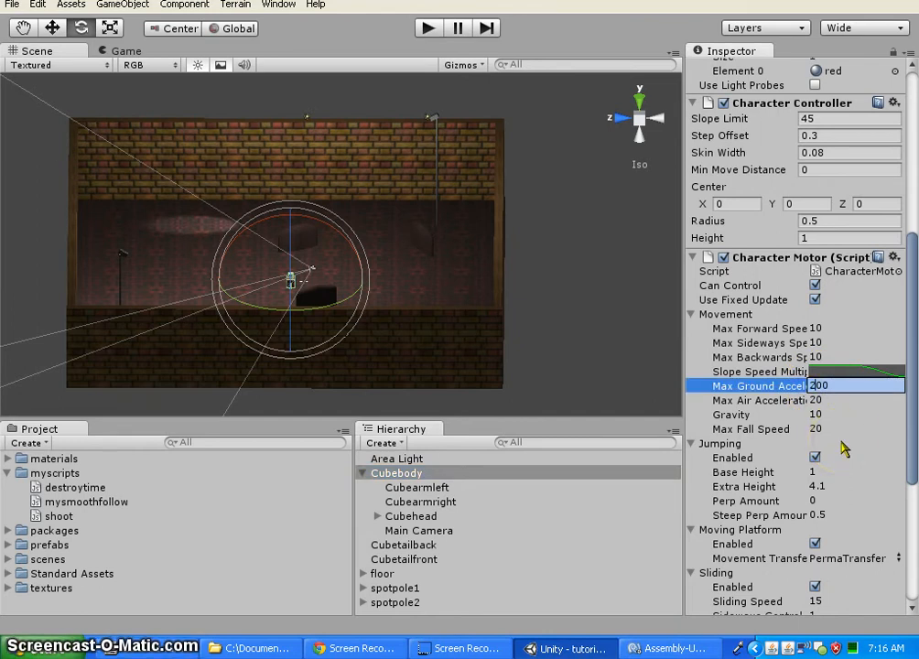
type("200")
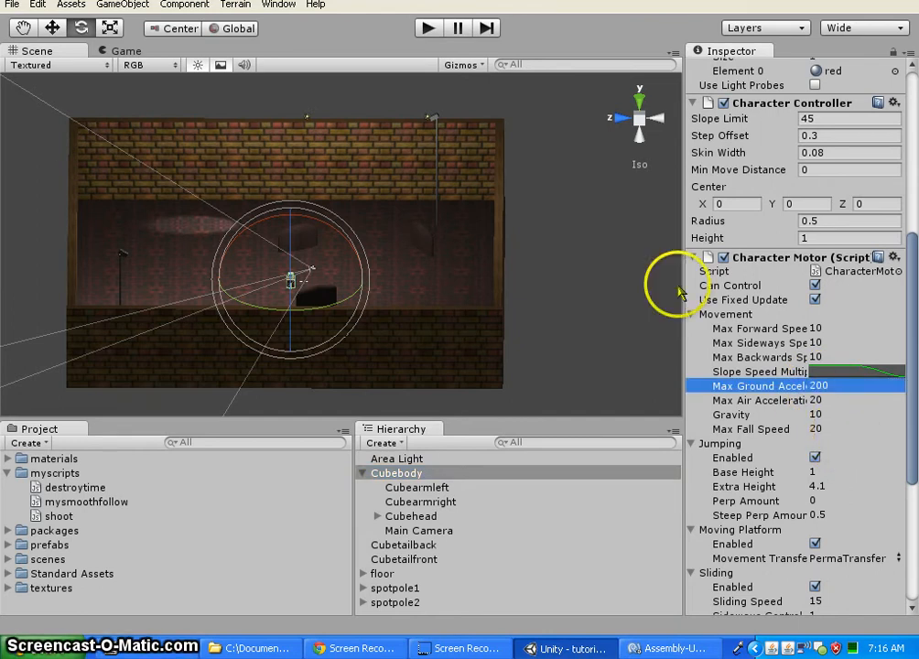
Step: Run the game and steer the car both ways to test the new ground acceleration
left_click(428, 29)
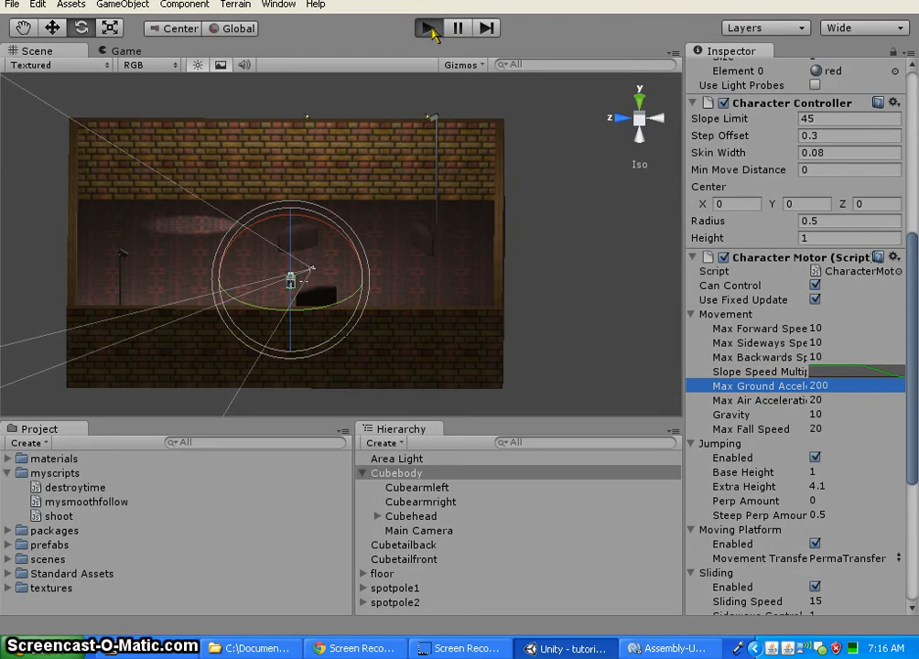
key("Up")
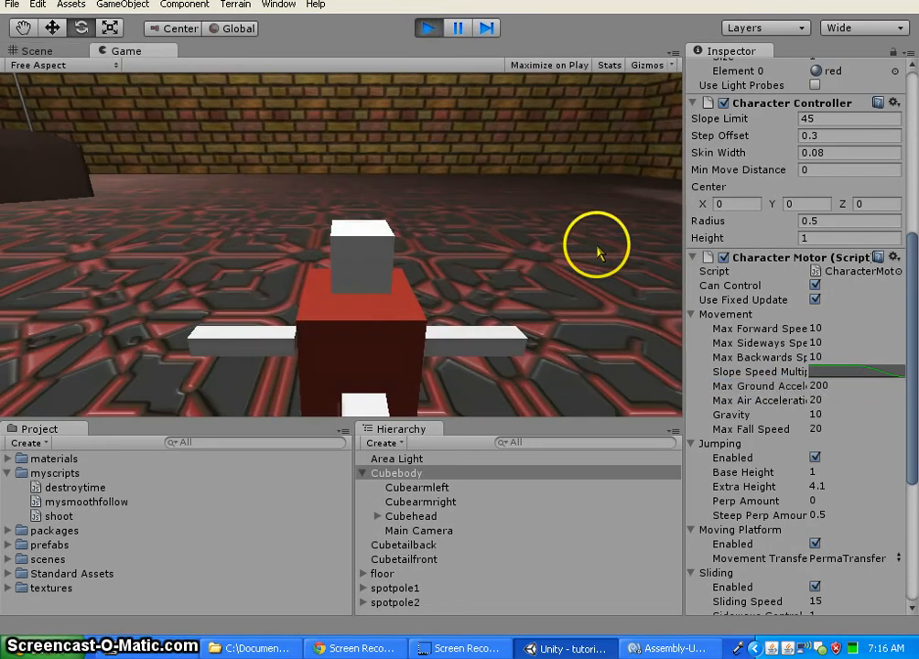
key("Left")
key("Right")
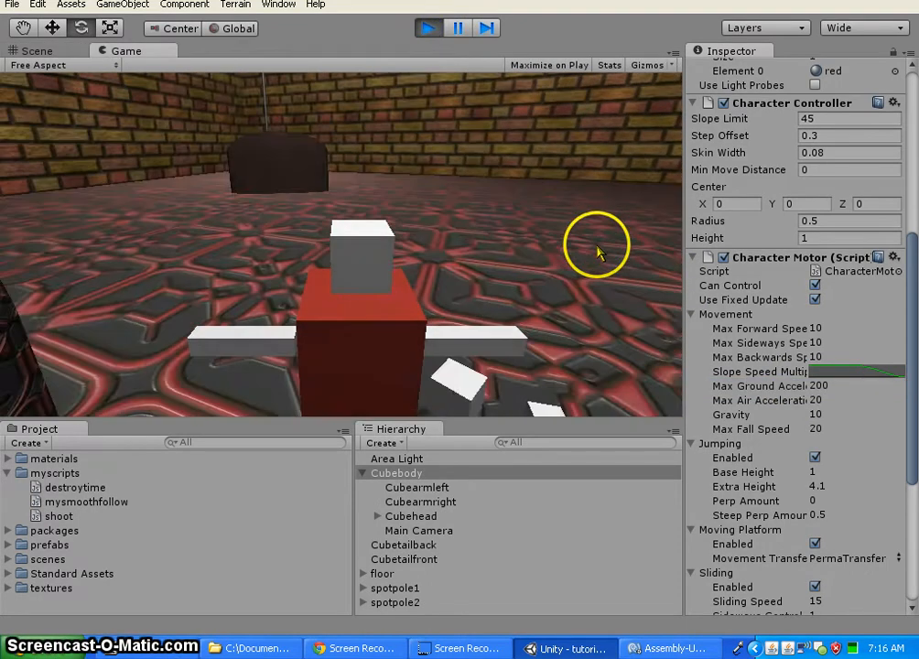
key("Left")
key("Right")
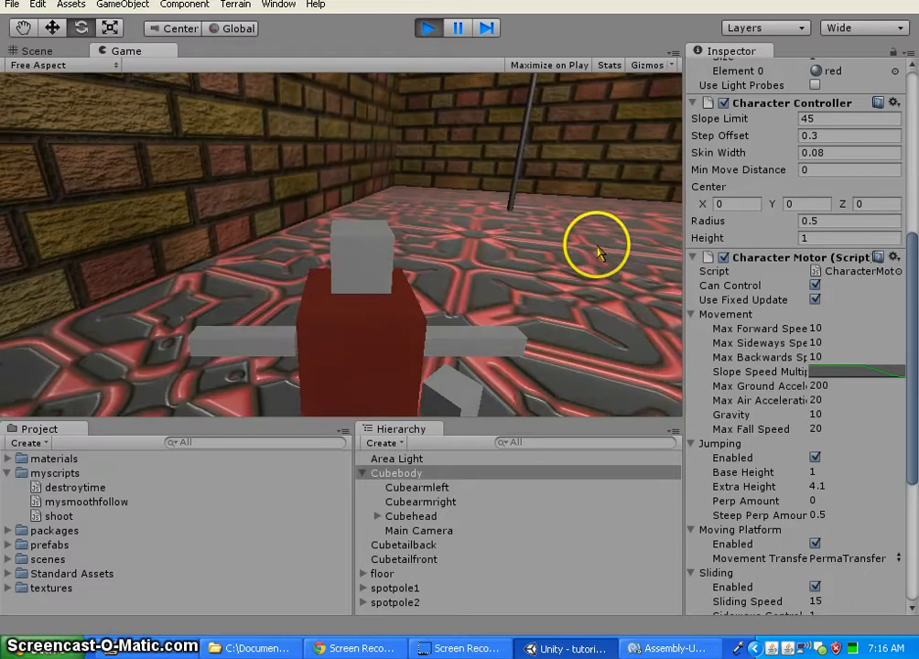
Step: Fire a series of balls while driving forward and turning the car left
left_click(597, 252)
left_click(597, 252)
key("Up")
left_click(597, 252)
key("Left")
left_click(597, 252)
left_click(597, 252)
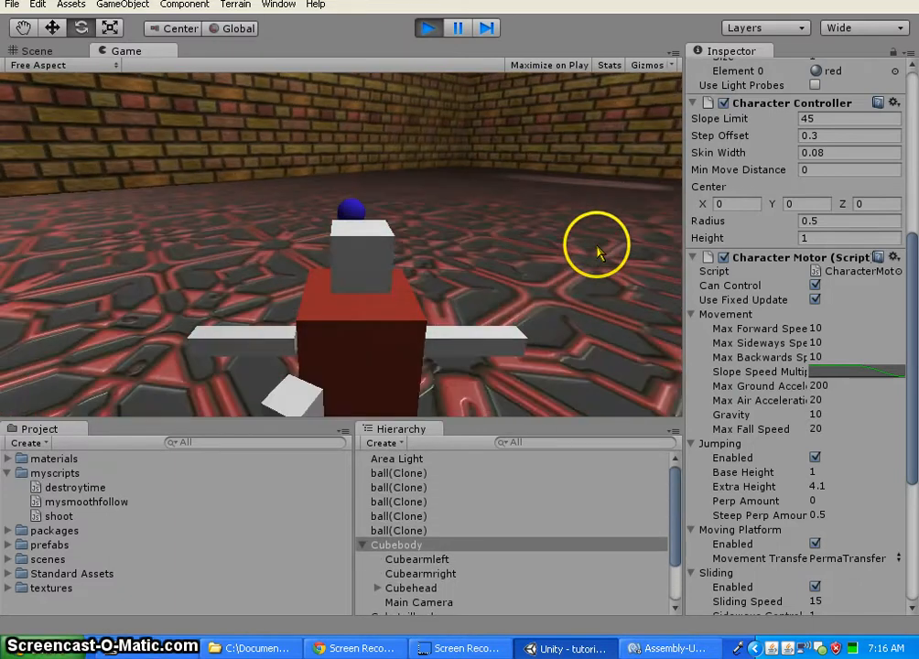
Step: Steer the car right and left while driving across the room to check the tail's movement, and stop the game
key("Right")
key("Right")
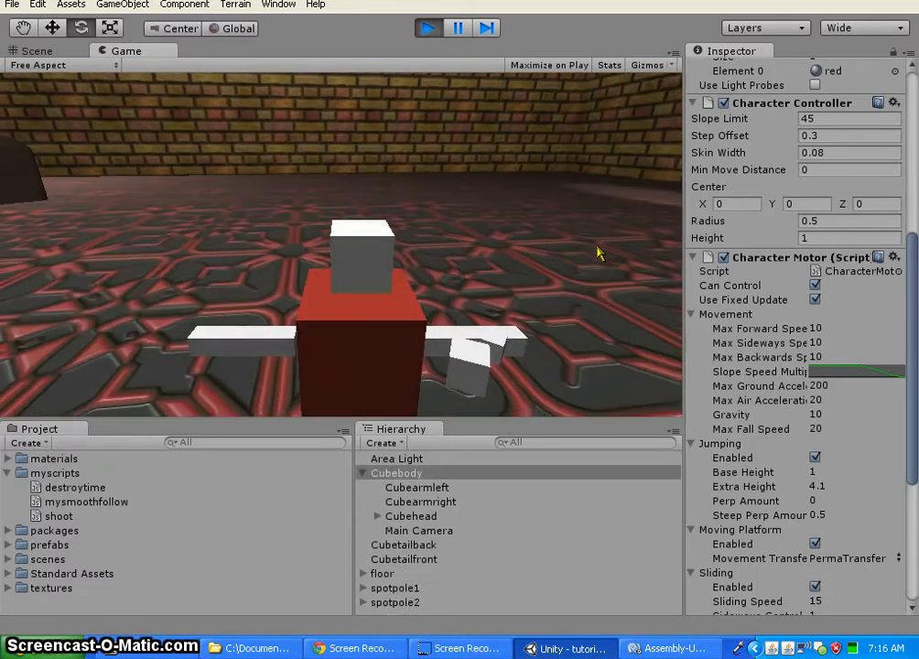
key("Left")
key("Left")
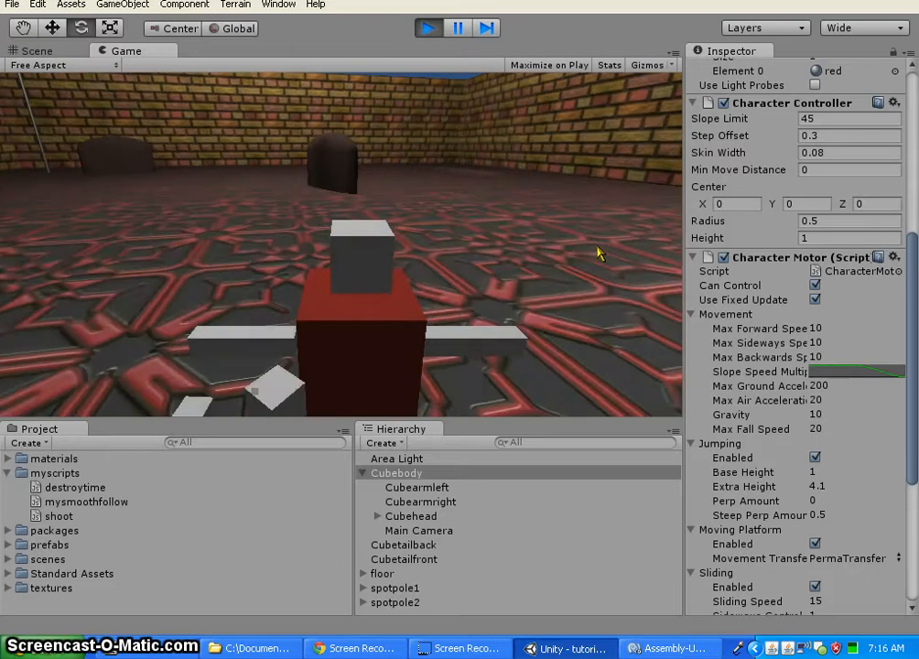
key("Up")
key("Right")
key("Right")
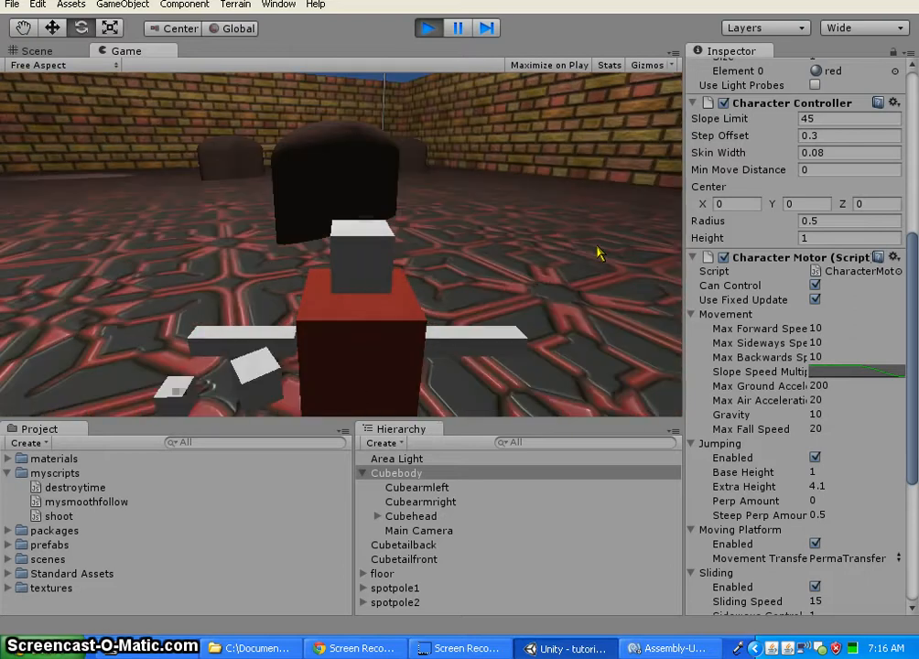
key("Up")
key("Right")
key("Up")
key("Left")
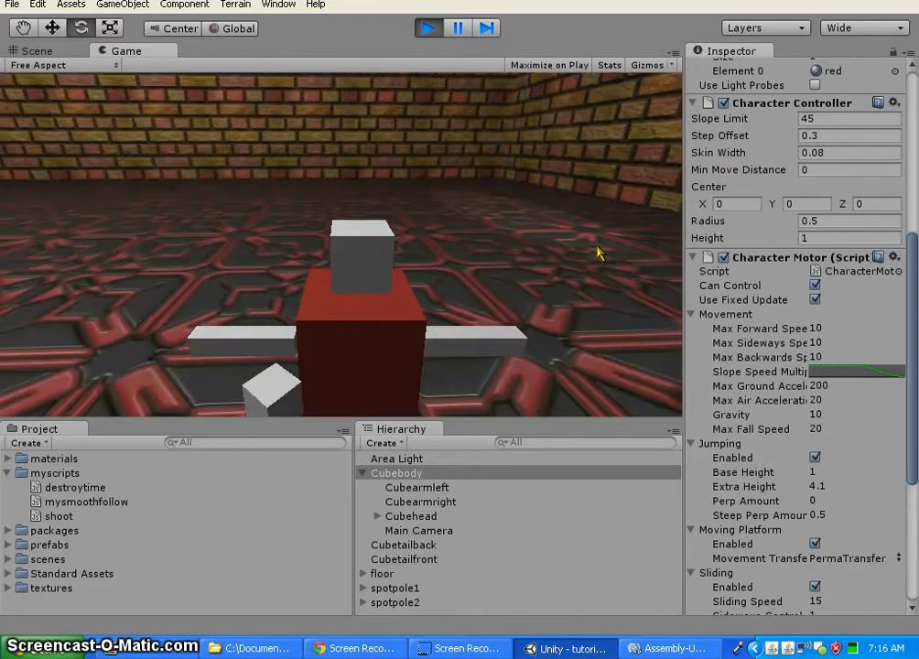
left_click(428, 29)
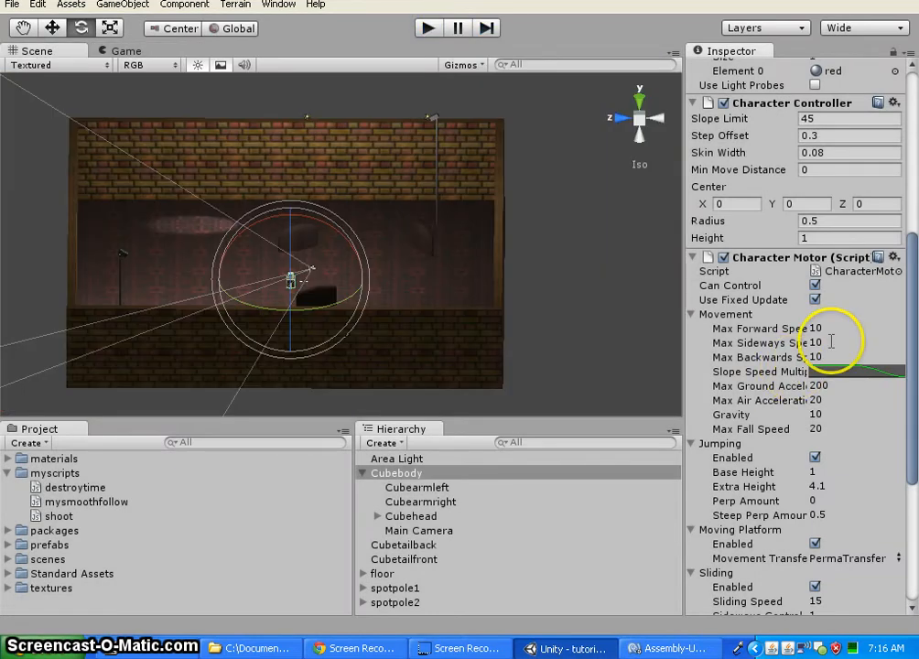
Step: Set Max Sideways Speed to 5 in Cubebody's Character Motor and run the game
left_click(813, 344)
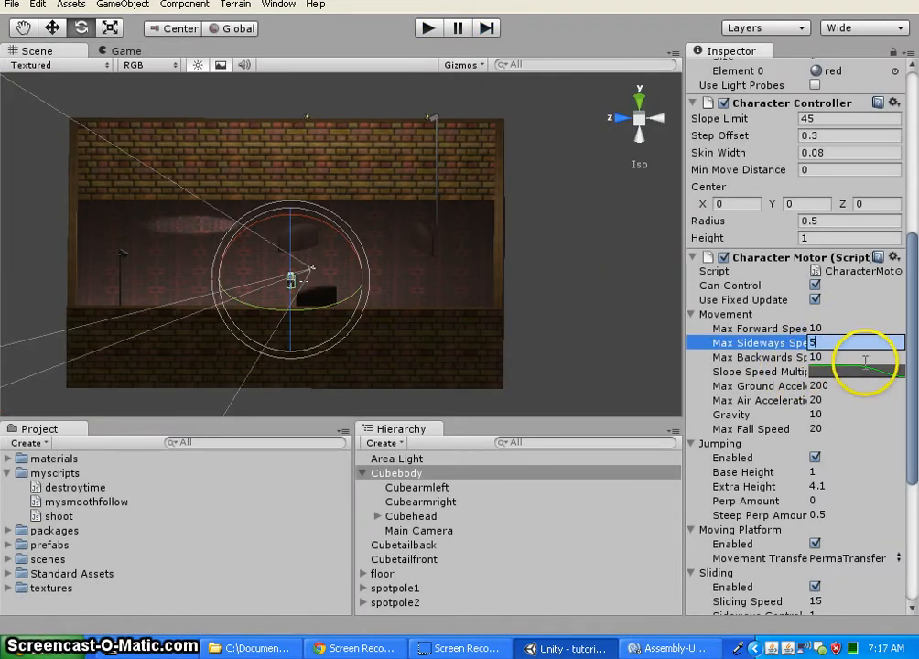
key("Return")
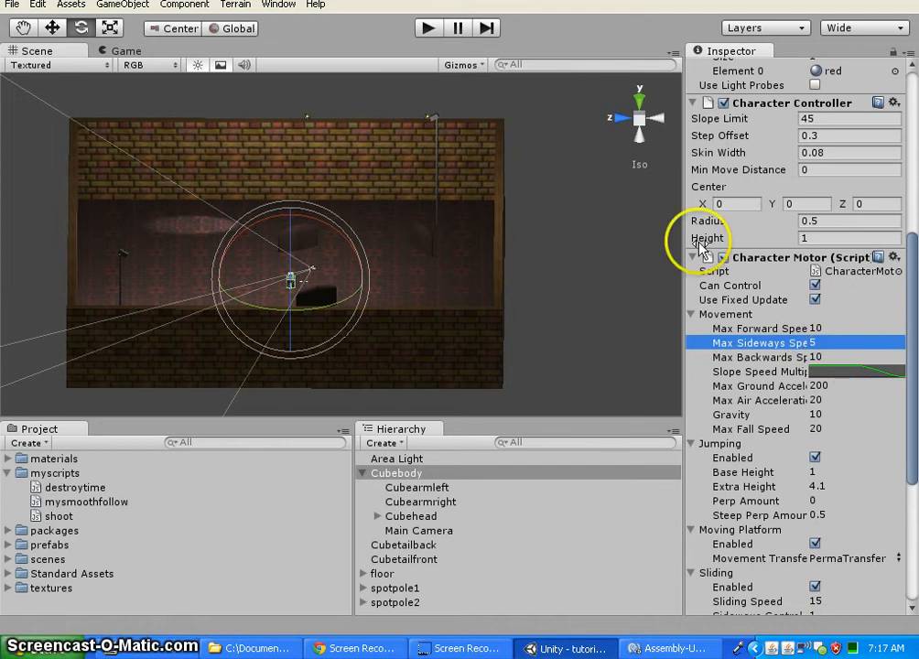
left_click(430, 29)
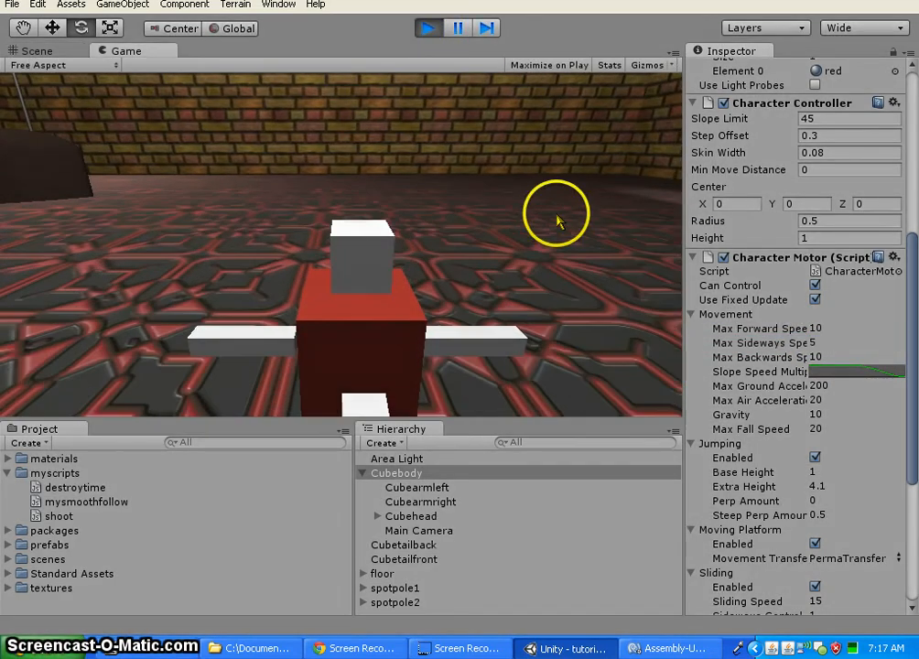
Step: Test the reduced sideways speed by turning the car both ways and firing balls as it moves
key("Right")
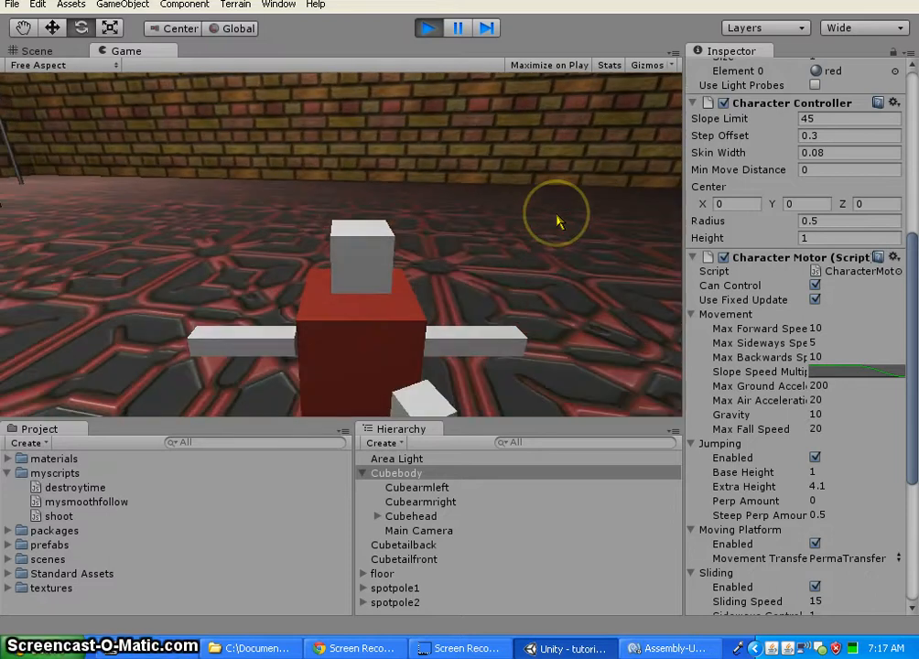
key("Left")
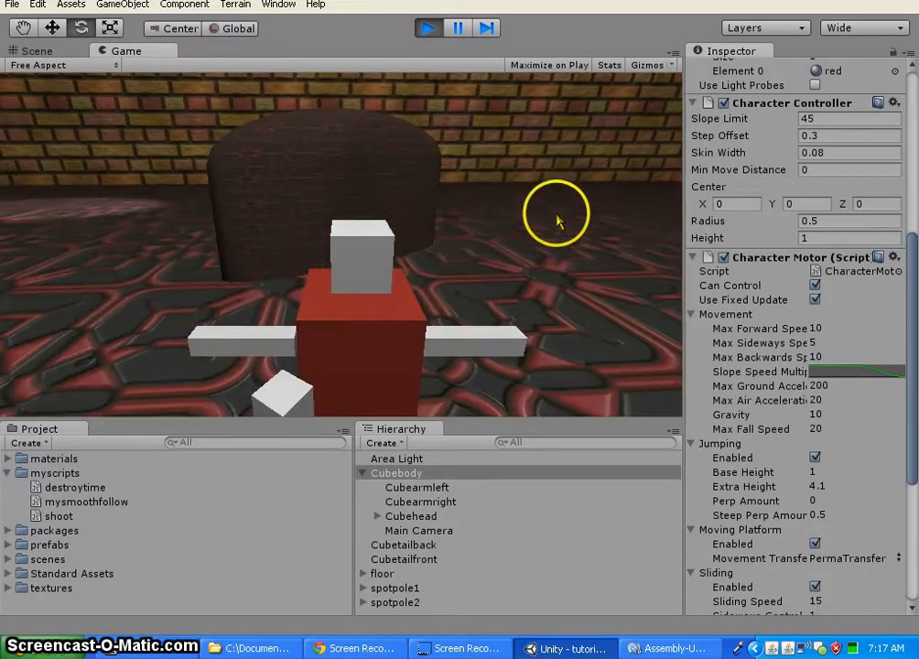
key("Left")
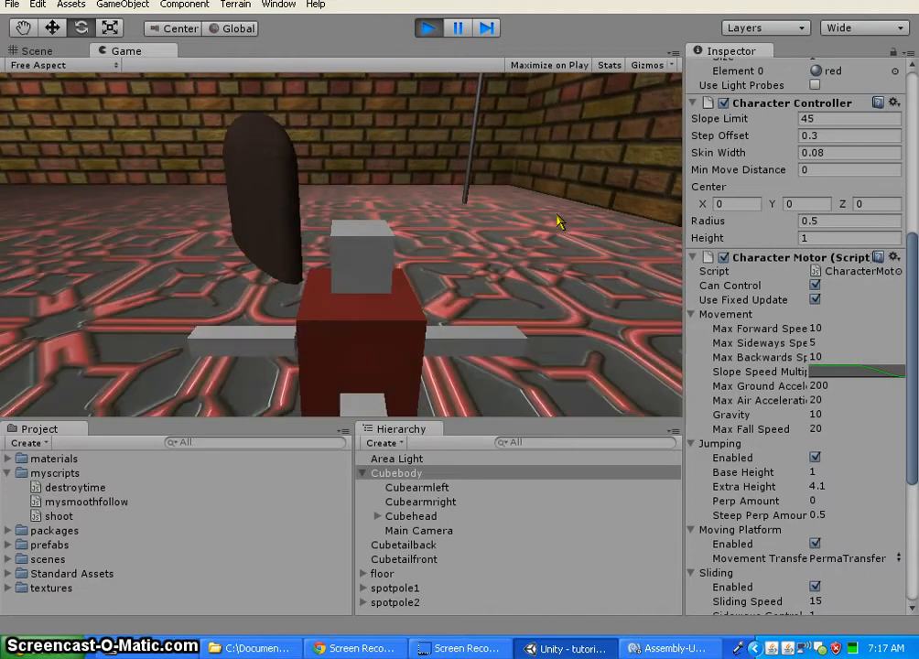
left_click(559, 220)
left_click(559, 219)
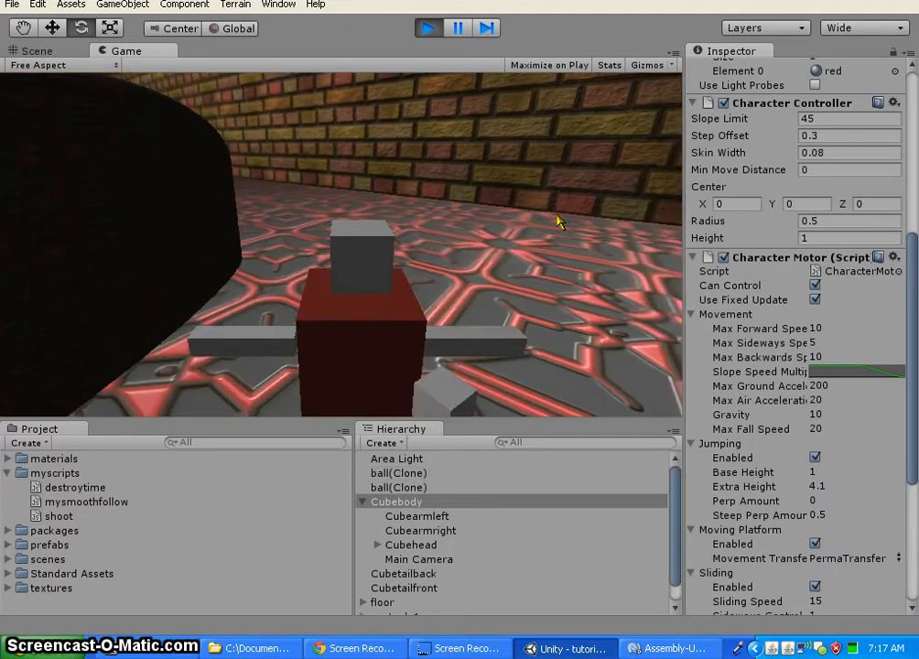
left_click(559, 222)
left_click(559, 222)
key("Right")
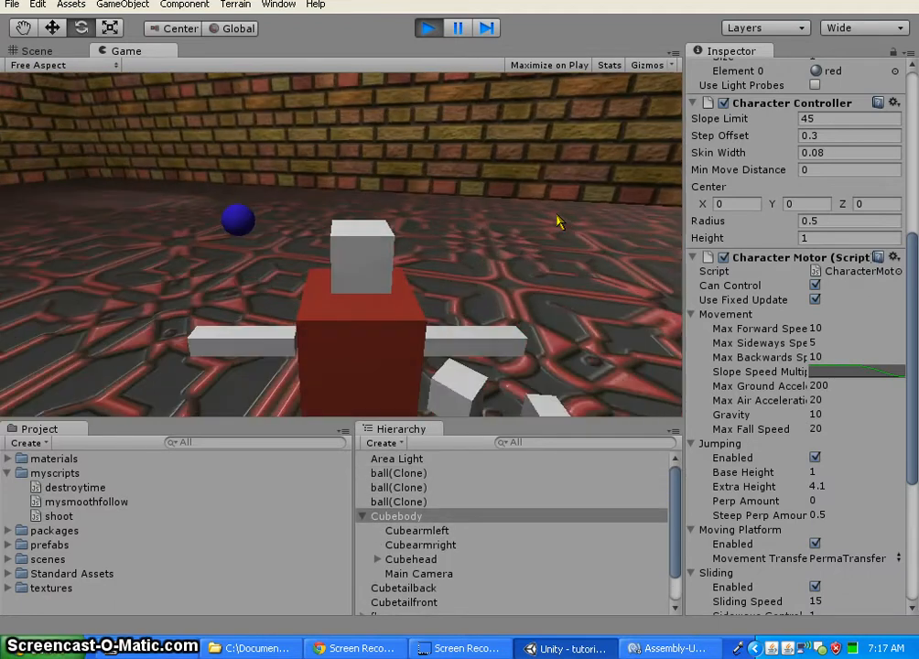
left_click(559, 223)
key("Left")
left_click(560, 222)
left_click(559, 222)
key("Left")
key("Up")
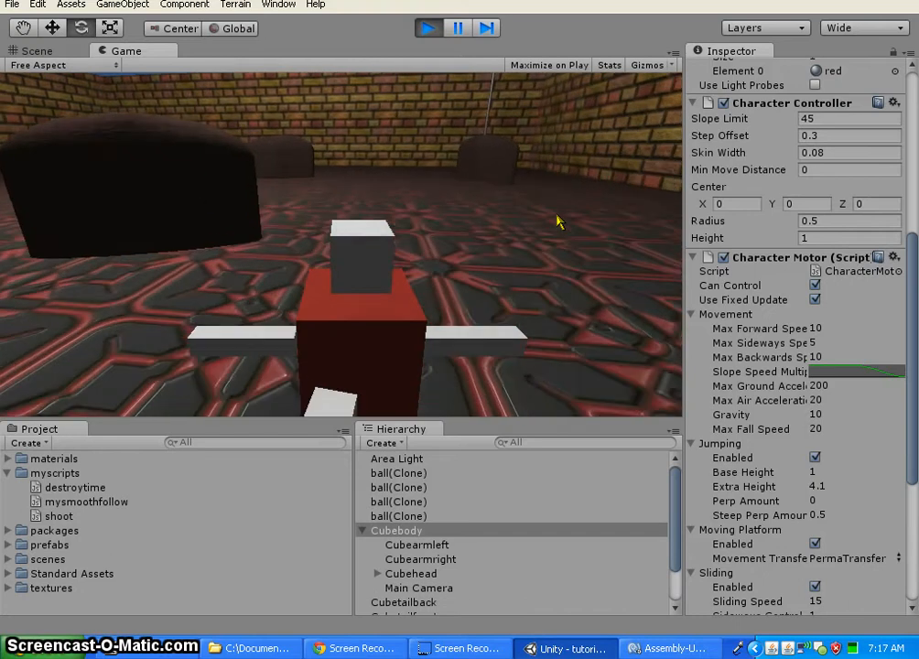
Step: Drive the car forward with alternating right and left turns to watch how the tail swings
key("Right")
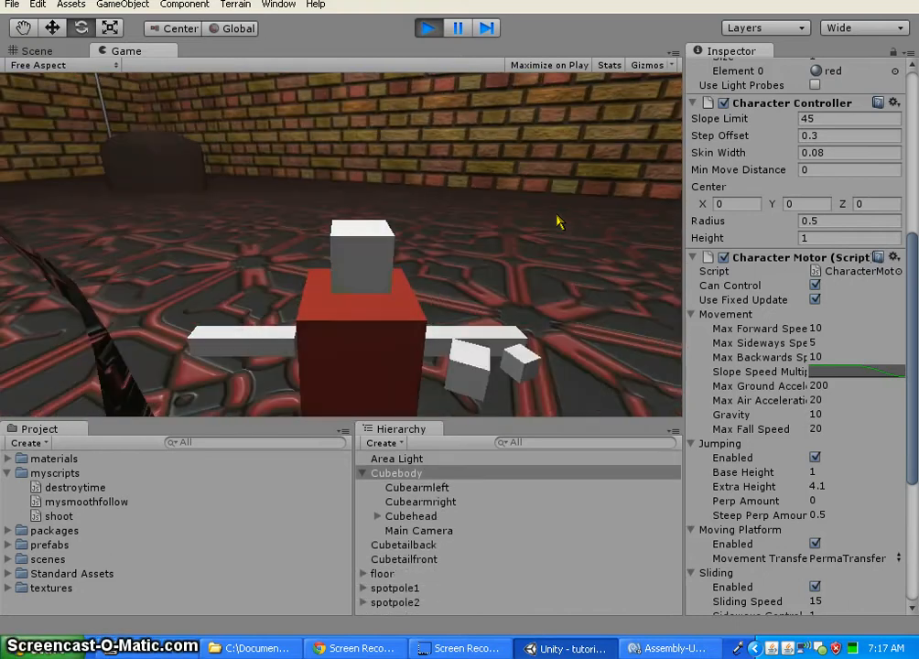
key("Left")
key("Up")
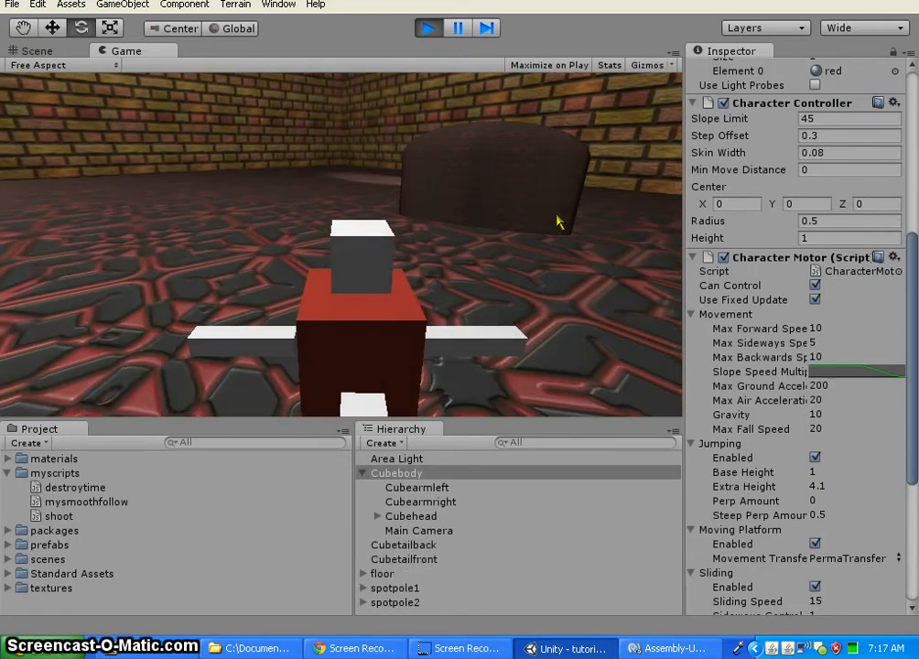
key("Left")
key("Right")
key("Left")
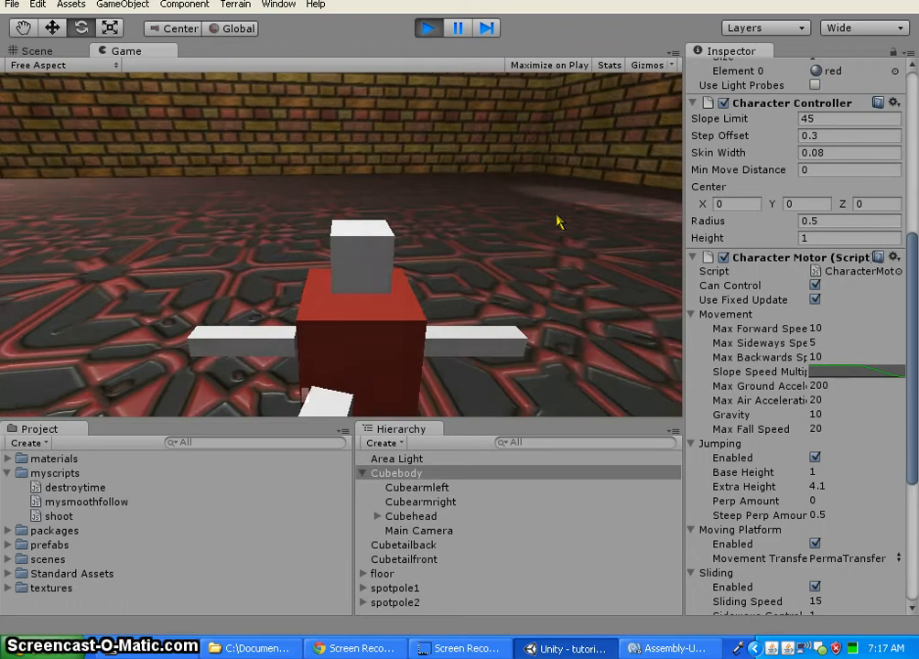
Step: Drive the car around the room's obstacles with alternating right and left turns to check the tail's follow, and stop the game
key("Right")
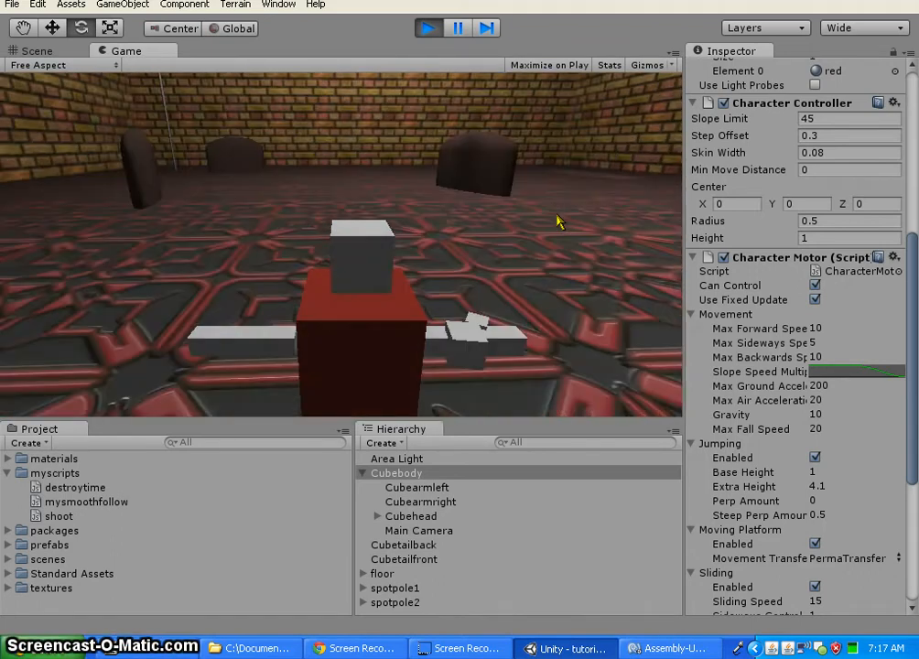
key("Up")
key("Left")
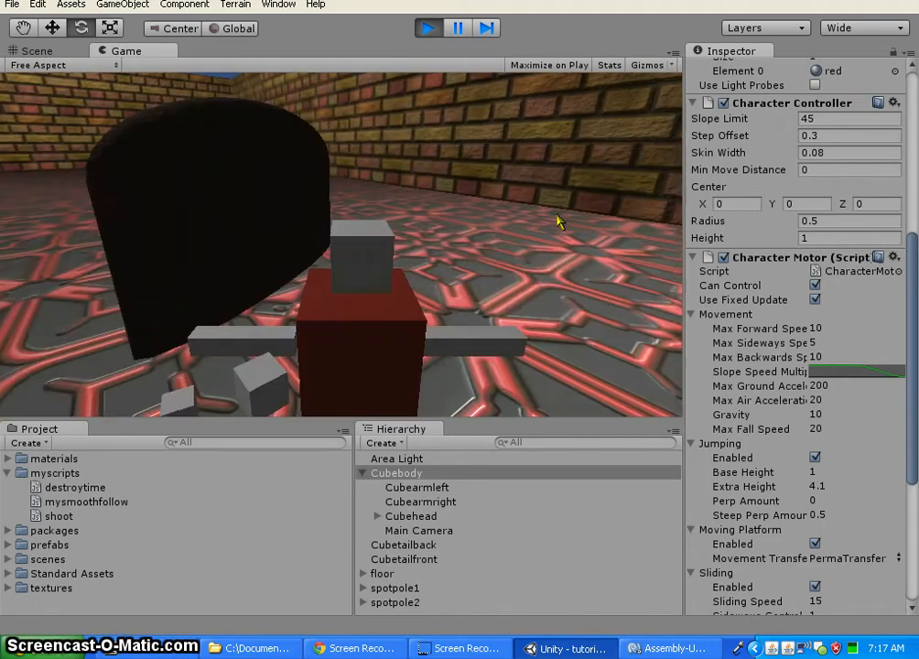
key("Right")
key("Left")
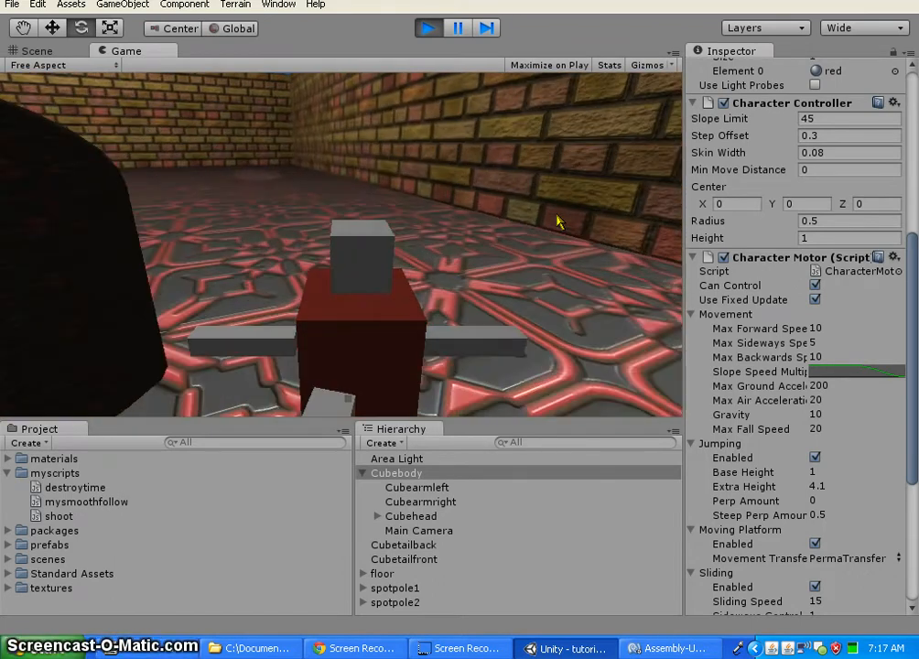
key("Right")
key("Left")
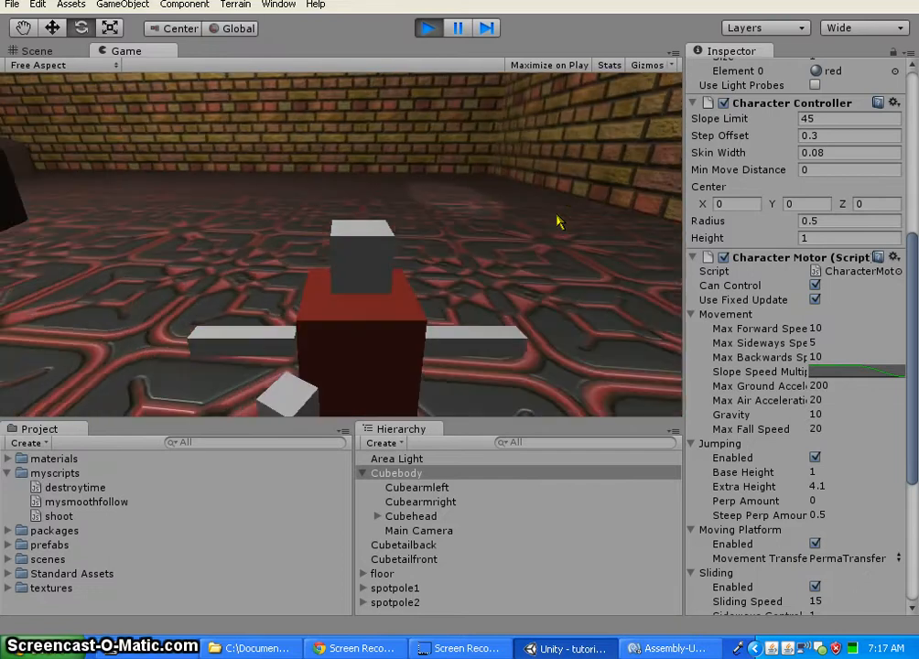
key("Right")
key("Left")
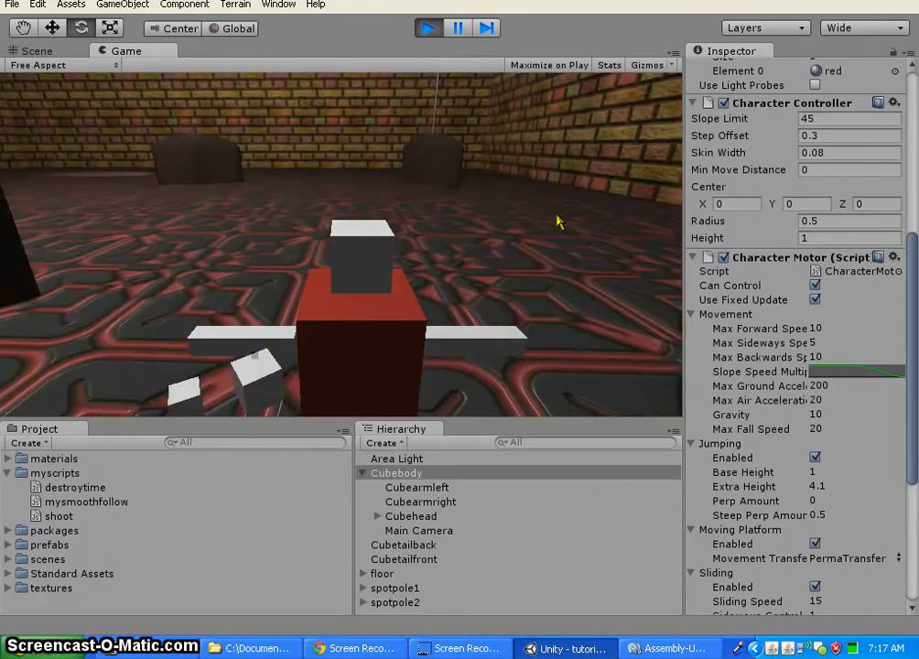
left_click(430, 25)
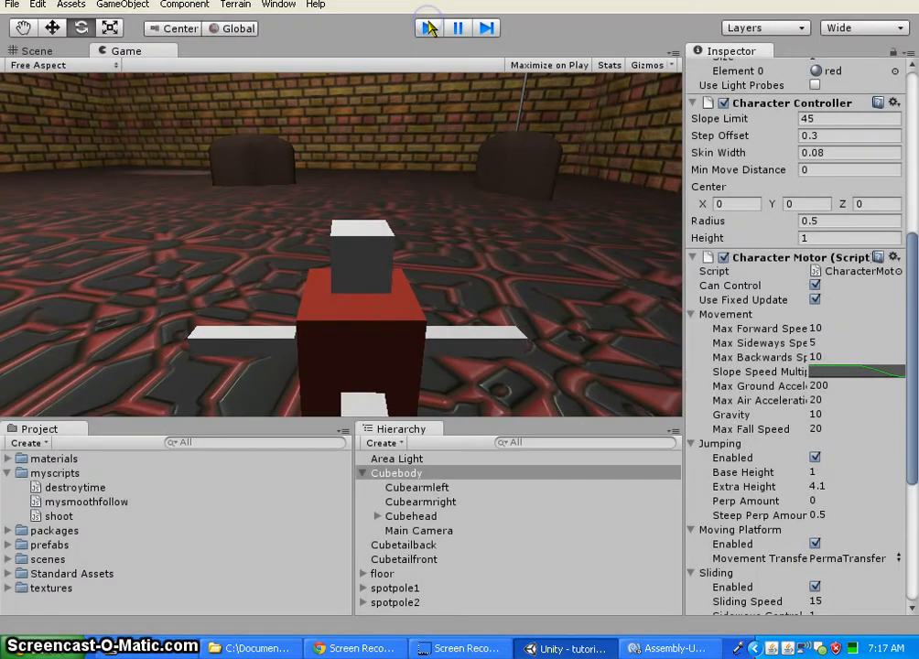
Step: Collapse Cubebody in the hierarchy, make Area Light a child of floor, and collapse floor
left_click_drag(467, 267, 375, 318, "alt")
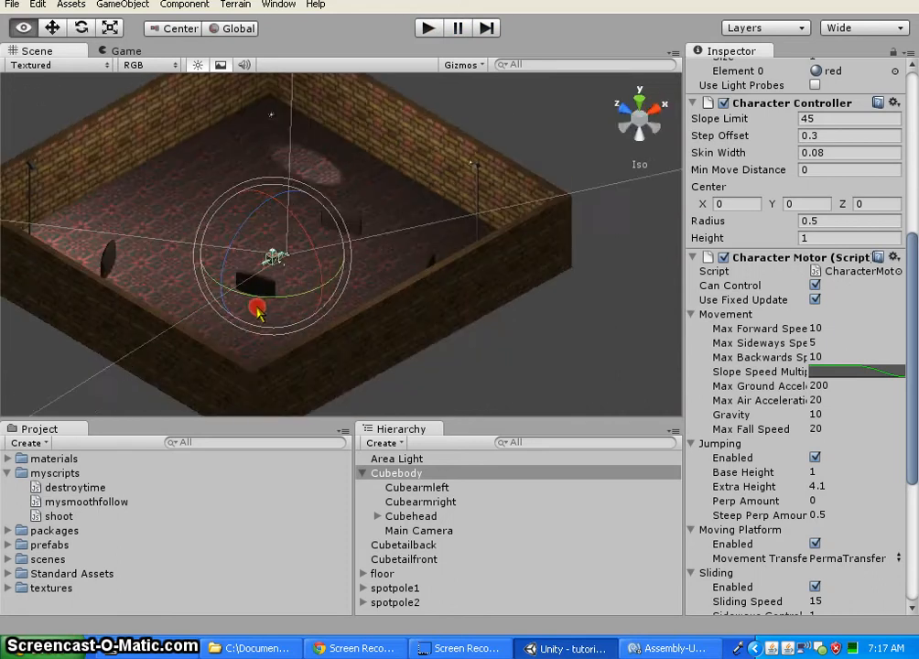
left_click(563, 316)
left_click_drag(498, 340, 611, 323, "alt")
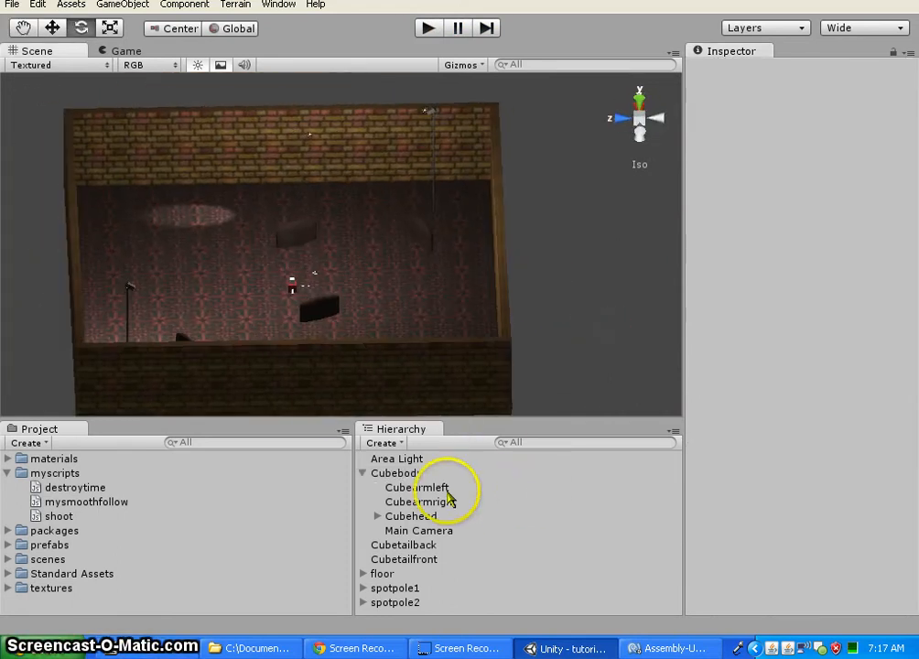
left_click(363, 473)
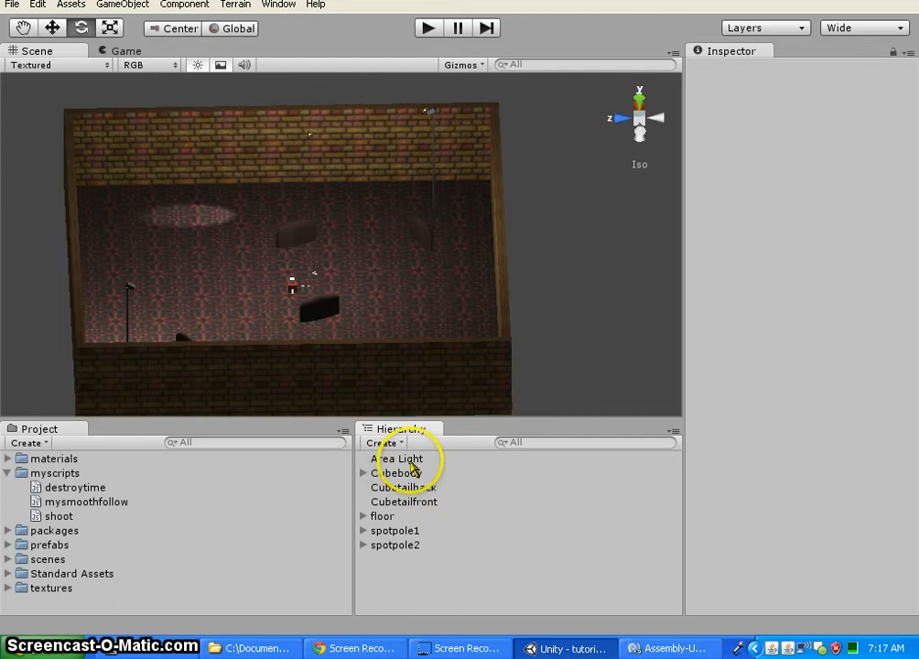
left_click_drag(411, 461, 404, 518)
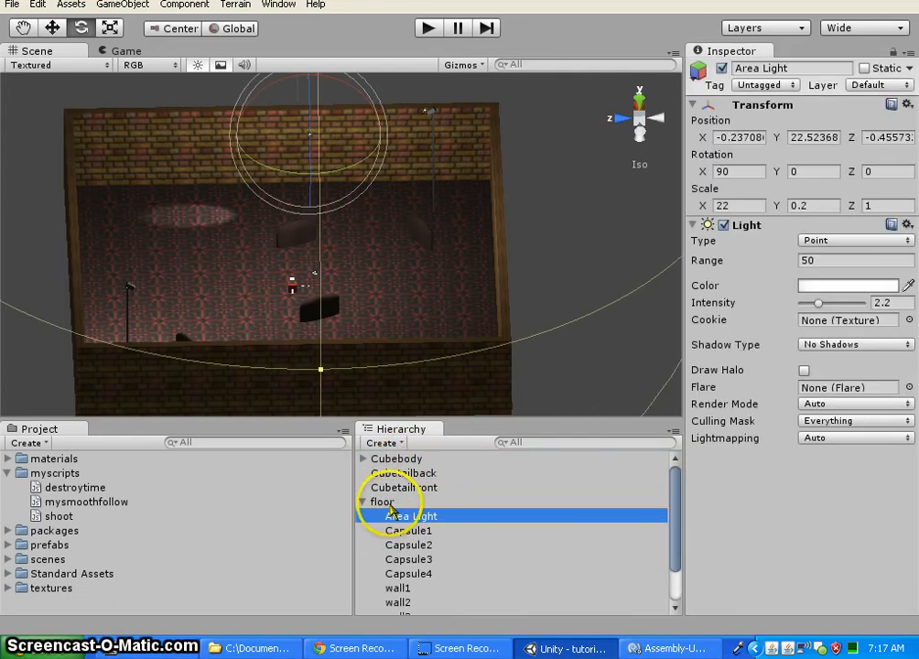
left_click(364, 502)
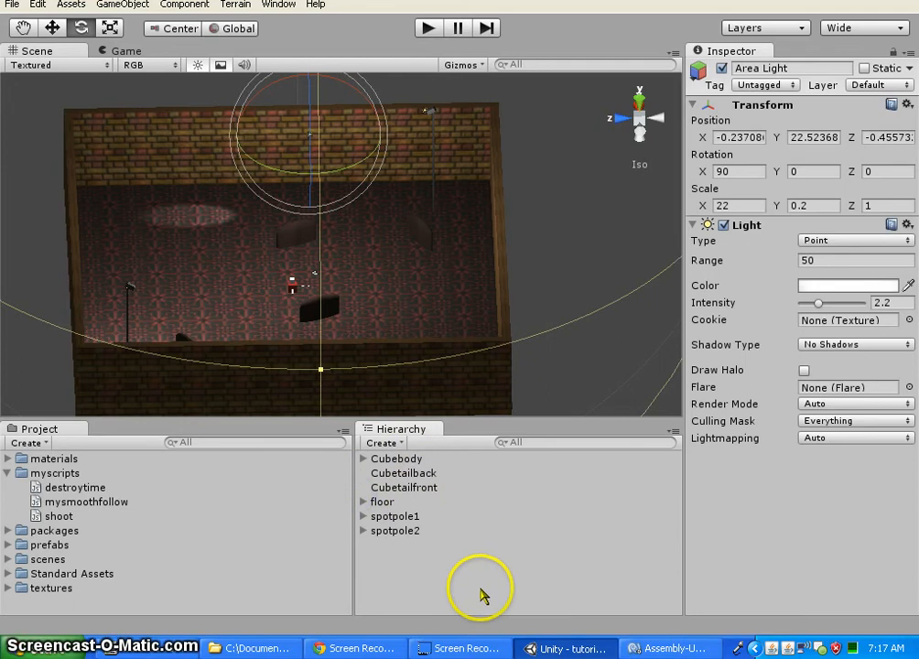
left_click(446, 573)
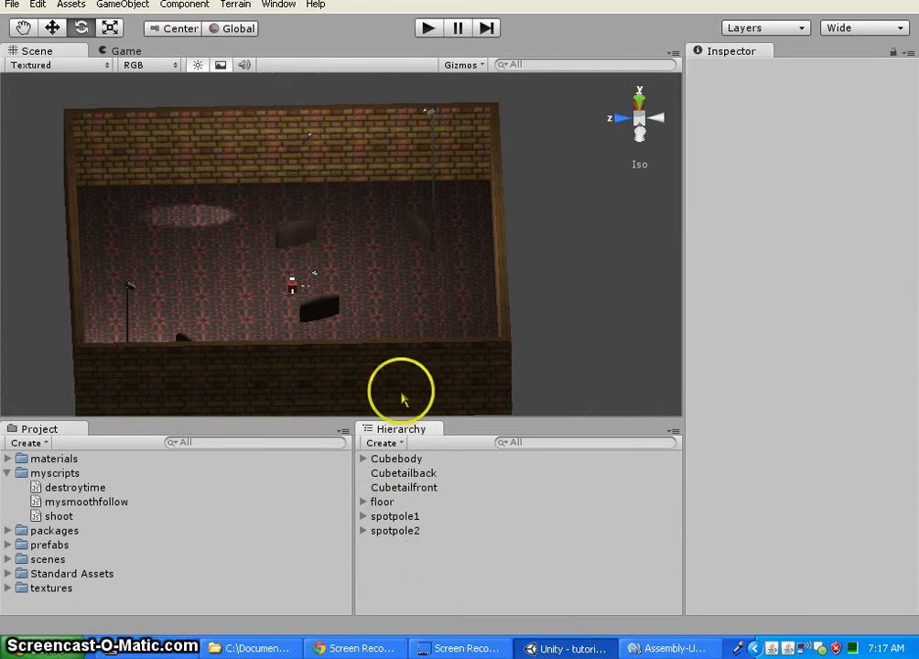
Step: Create a cube in the scene and set its X scale to 10
left_click(123, 5)
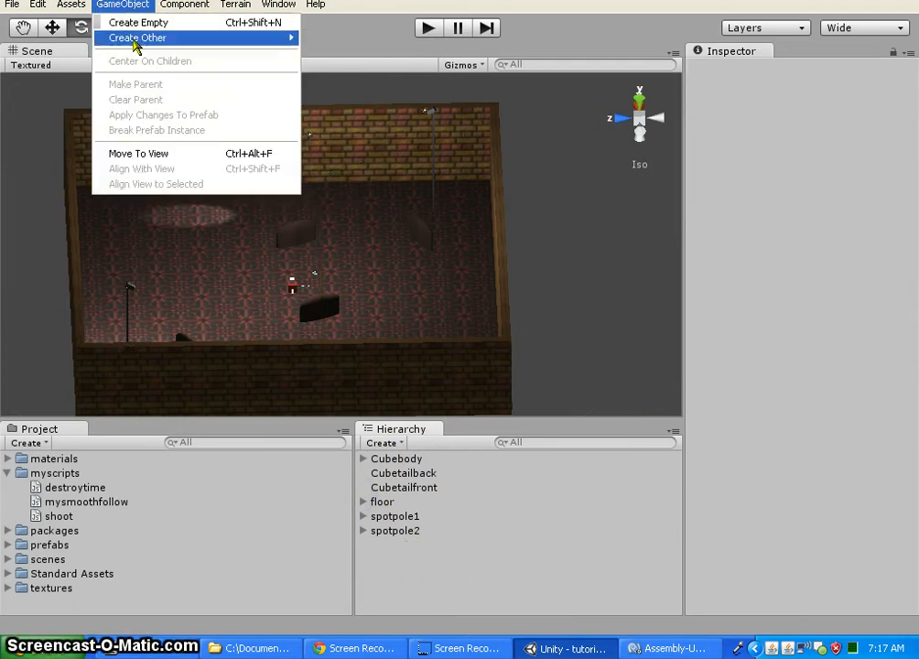
mouse_move(137, 38)
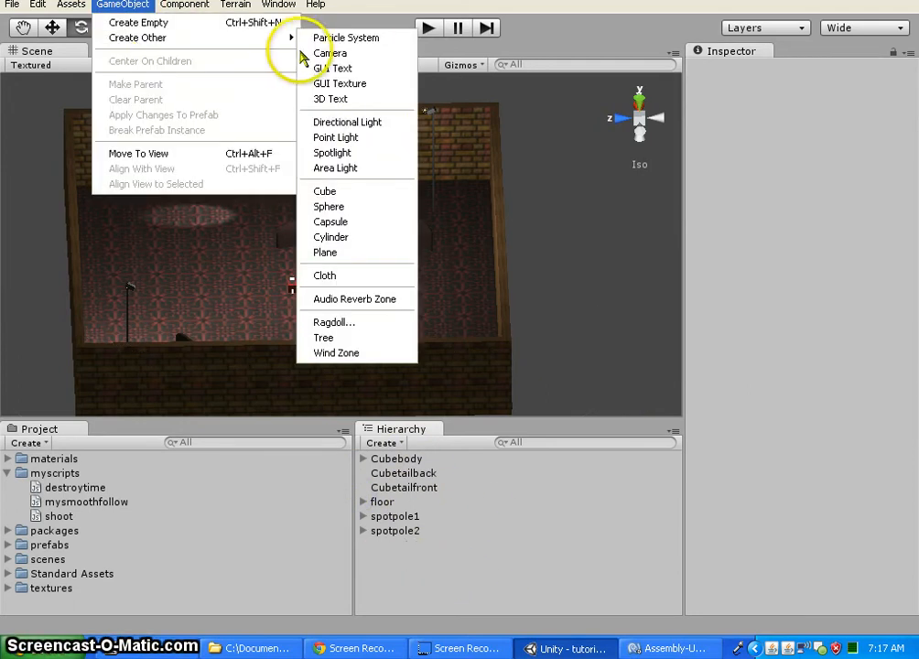
left_click(366, 192)
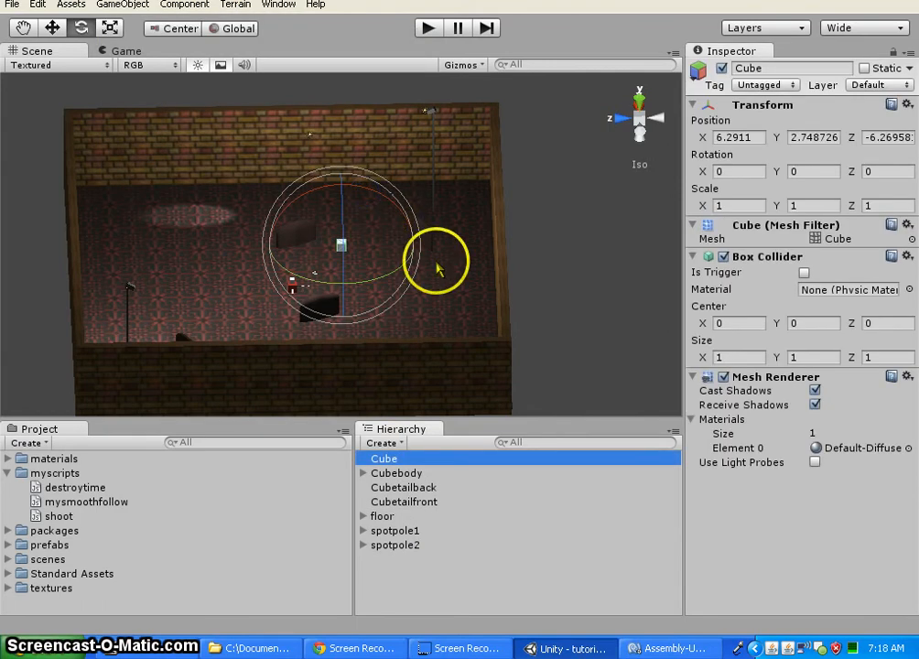
left_click(747, 205)
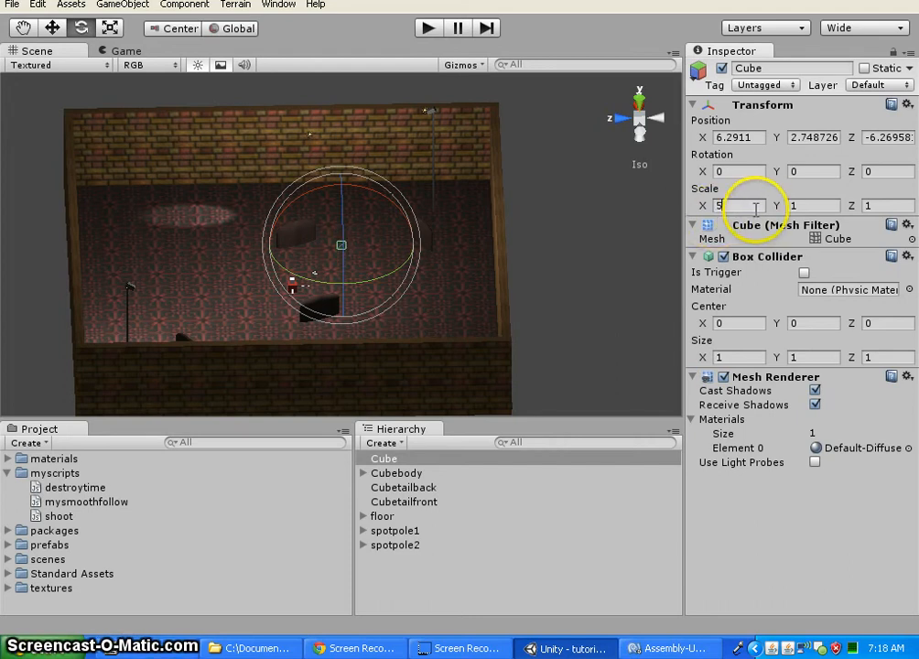
type("10")
left_click_drag(349, 333, 464, 323, "alt")
Step: Flatten and widen the new cube by setting its Y scale to 0.5 and its Z scale to 5
left_click(809, 205)
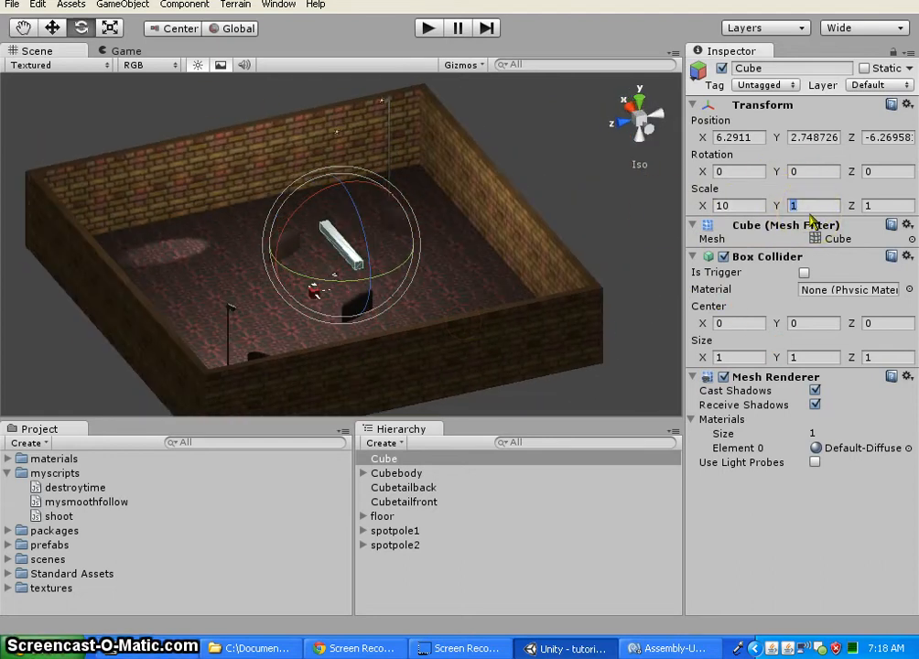
type("0.5")
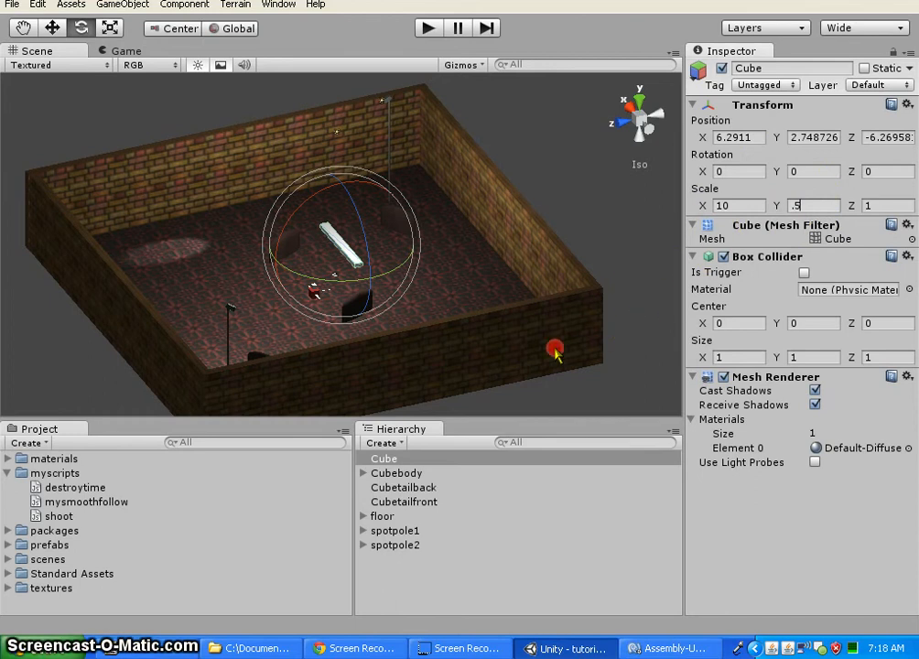
left_click_drag(550, 348, 502, 357, "alt")
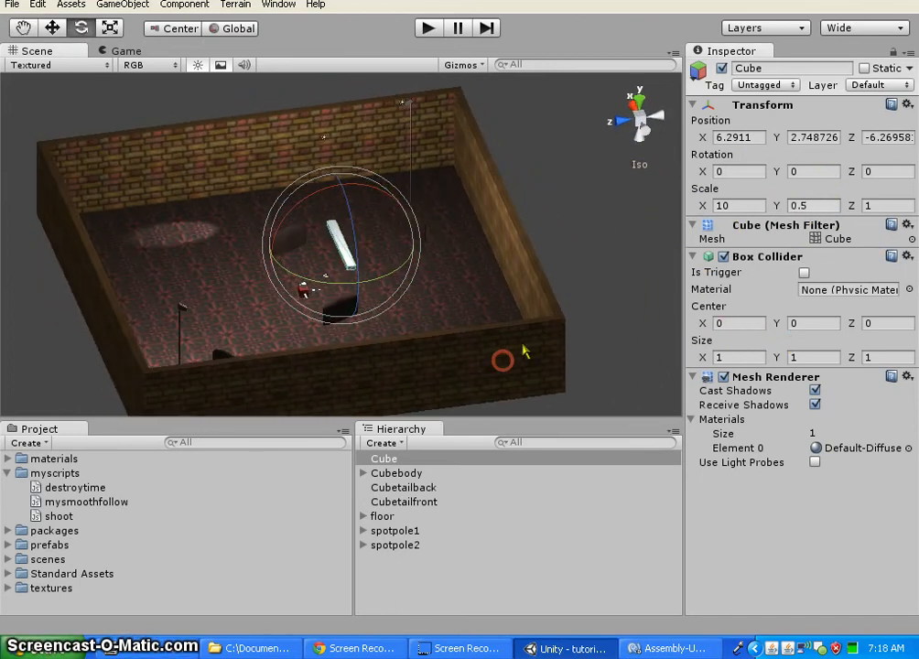
left_click(889, 206)
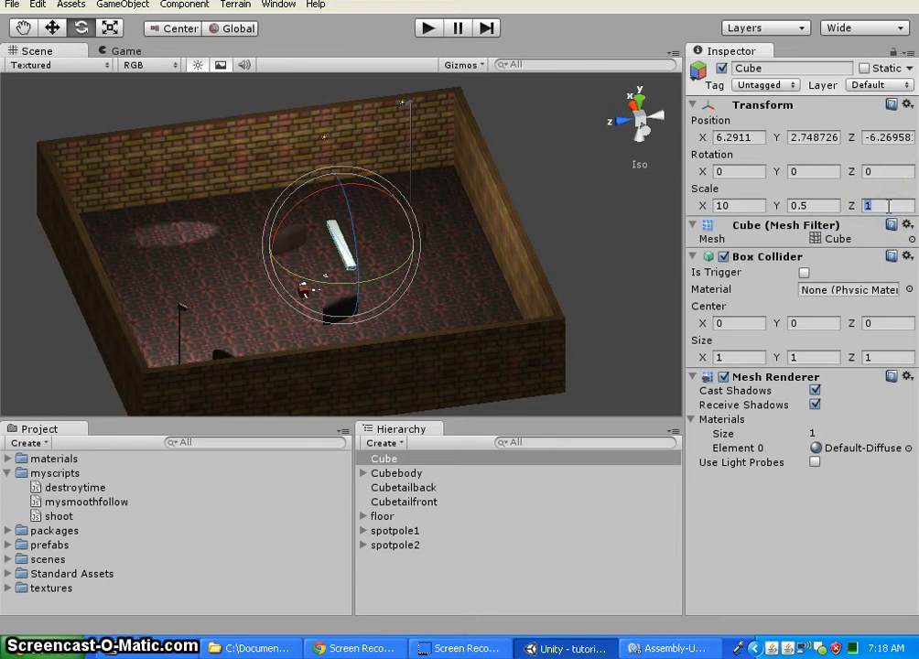
Step: Tilt the flattened cube about its Z axis into a ramp and set the Z rotation to 30
left_click_drag(537, 313, 683, 321, "alt")
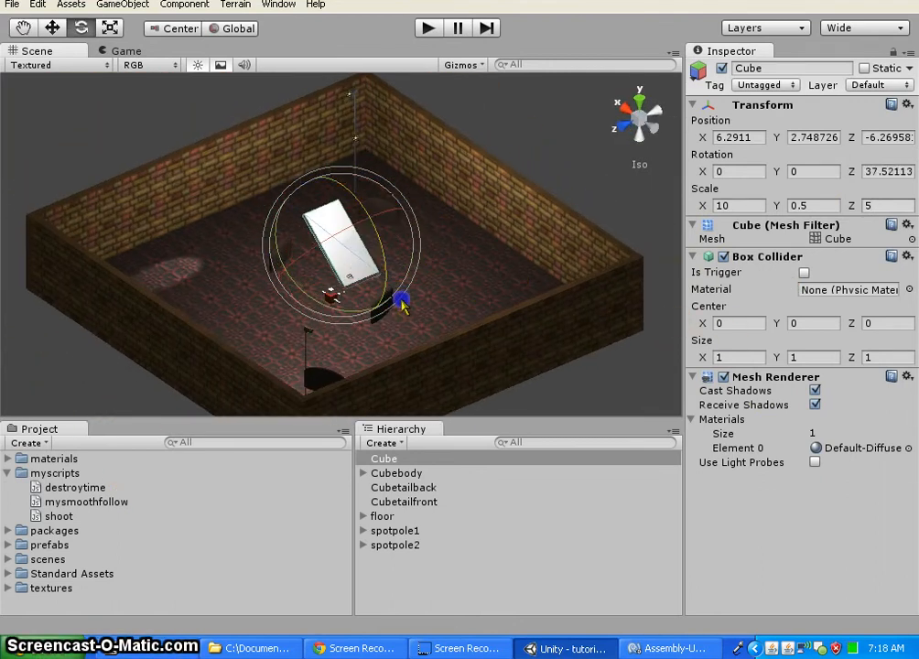
left_click_drag(231, 331, 298, 301, "alt")
left_click_drag(392, 247, 386, 330)
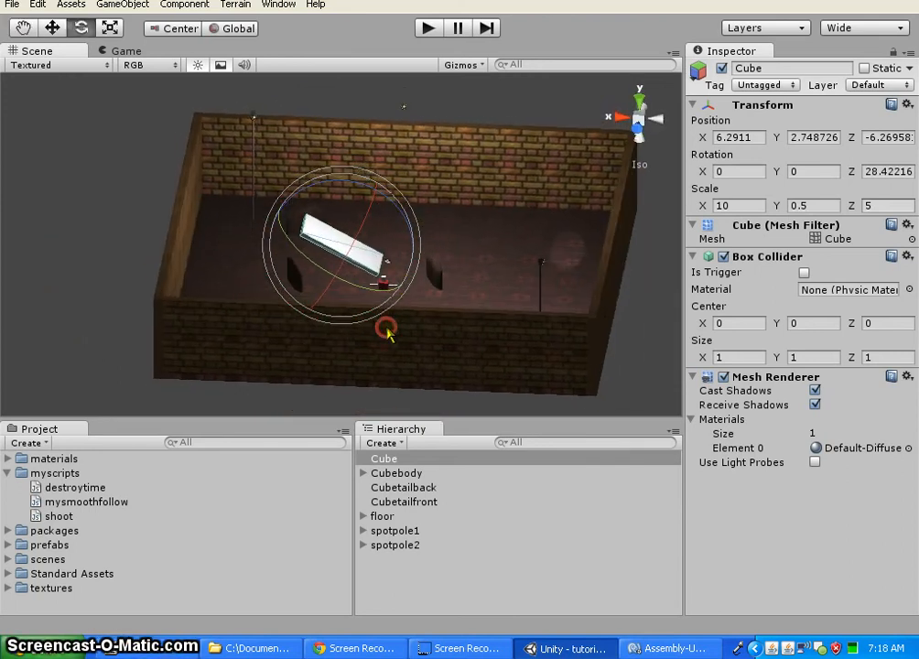
left_click(890, 171)
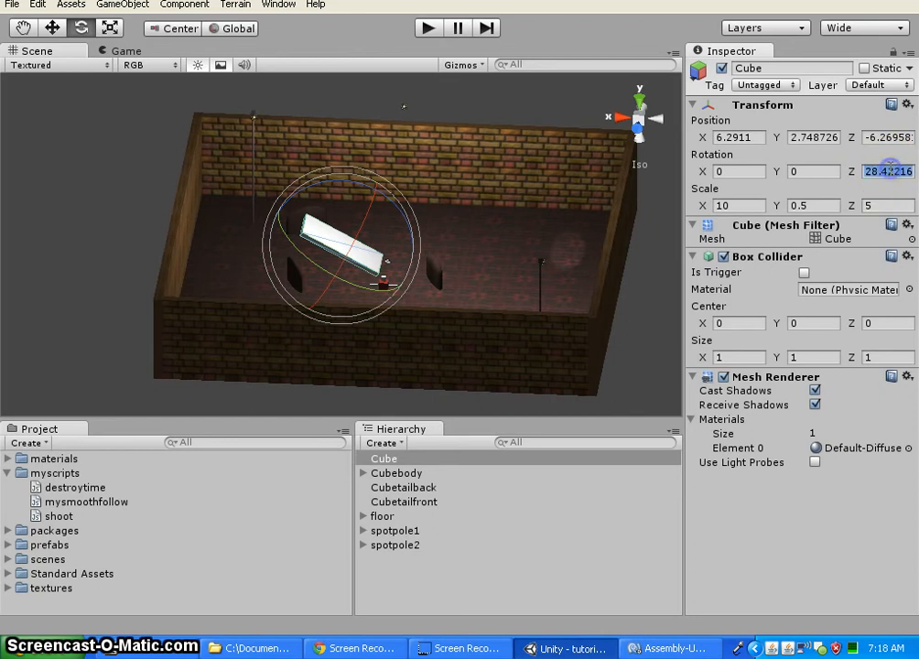
type("30")
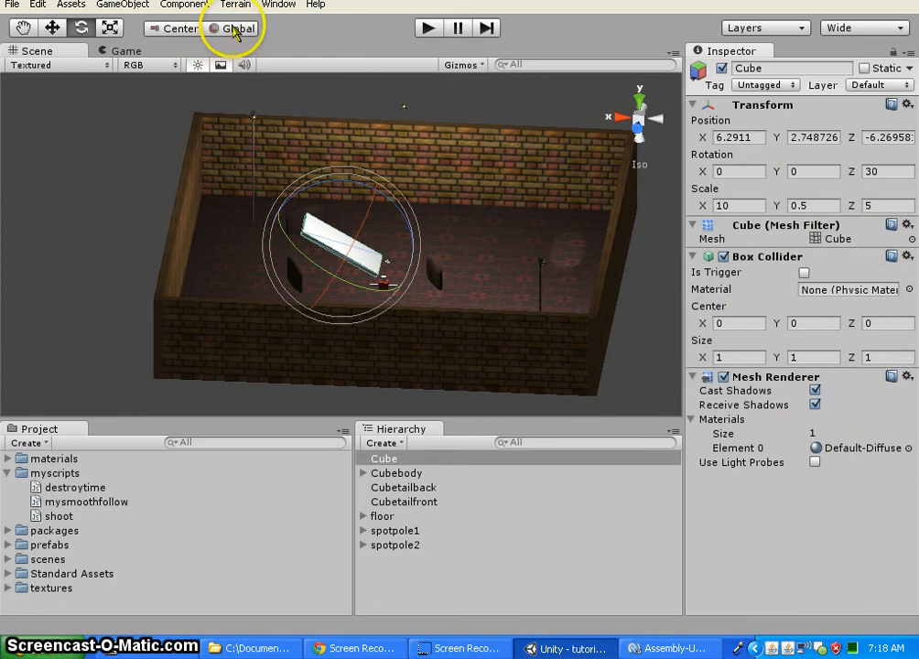
Step: Lower the tilted cube along the global vertical axis to a Y position of about 2.06, check its placement, and deselect it
left_click(52, 28)
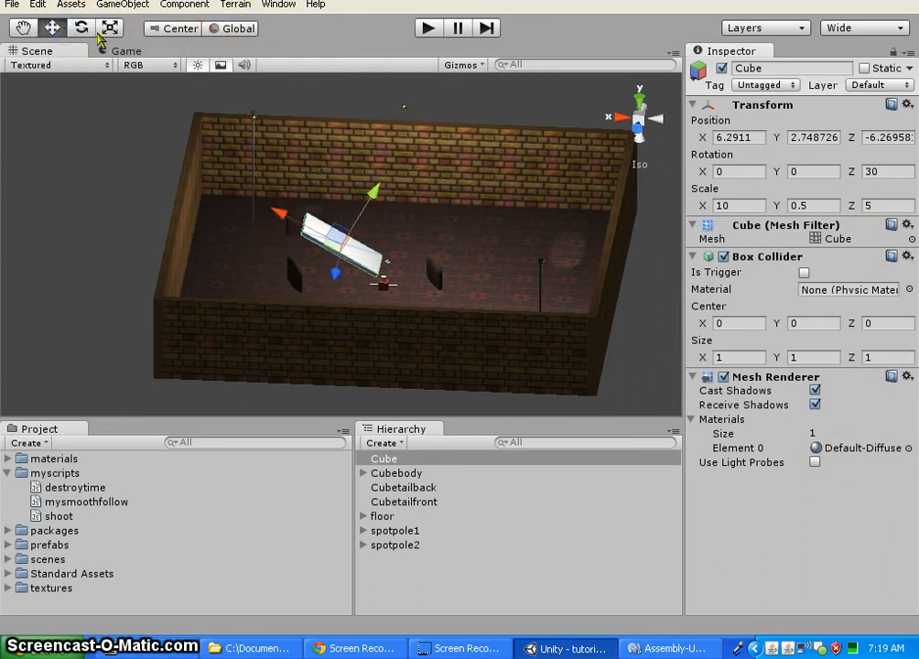
left_click(234, 29)
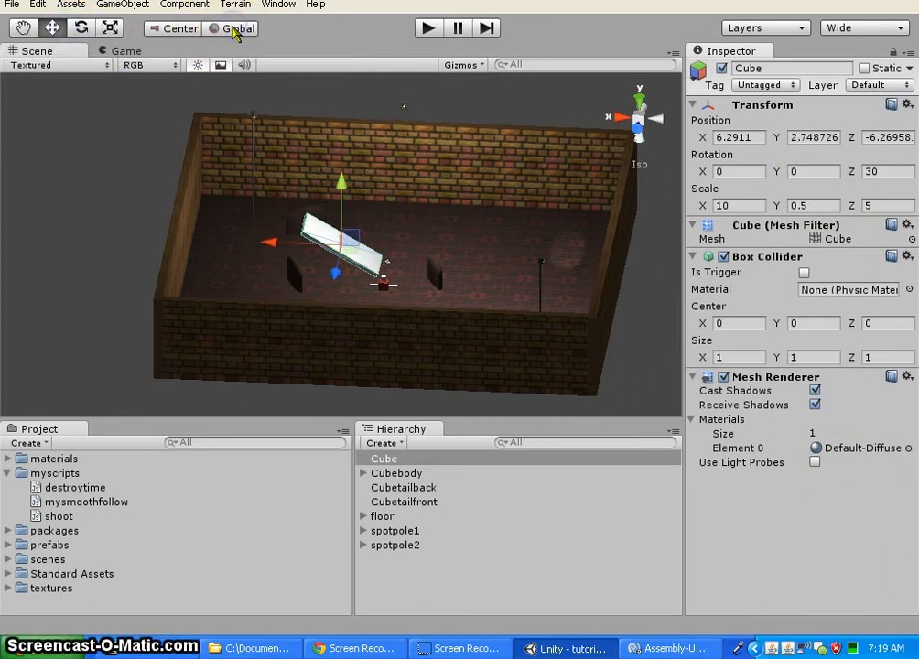
left_click_drag(346, 189, 531, 305)
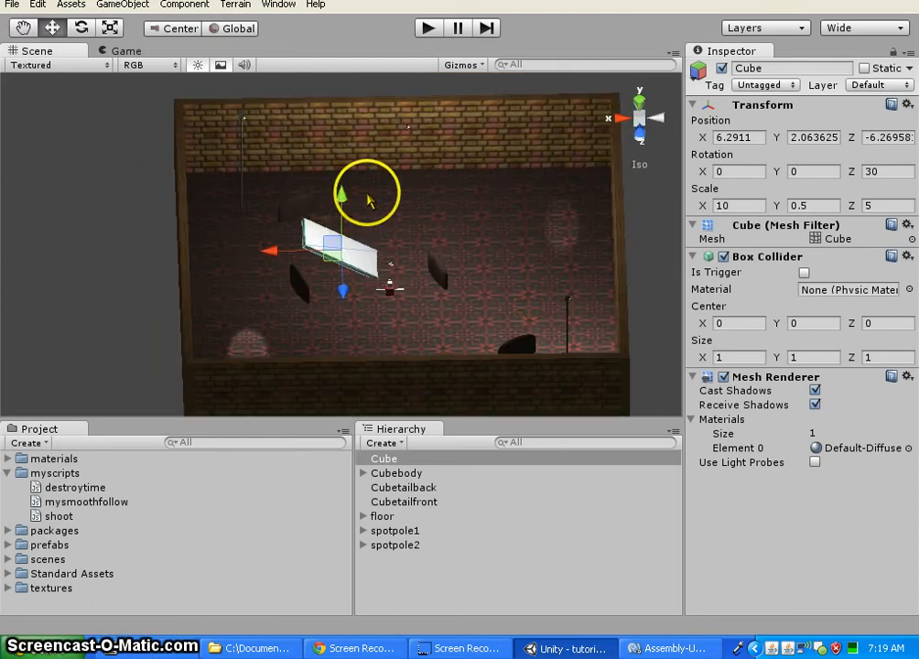
left_click_drag(367, 199, 206, 212, "alt")
left_click_drag(197, 180, 433, 236, "alt")
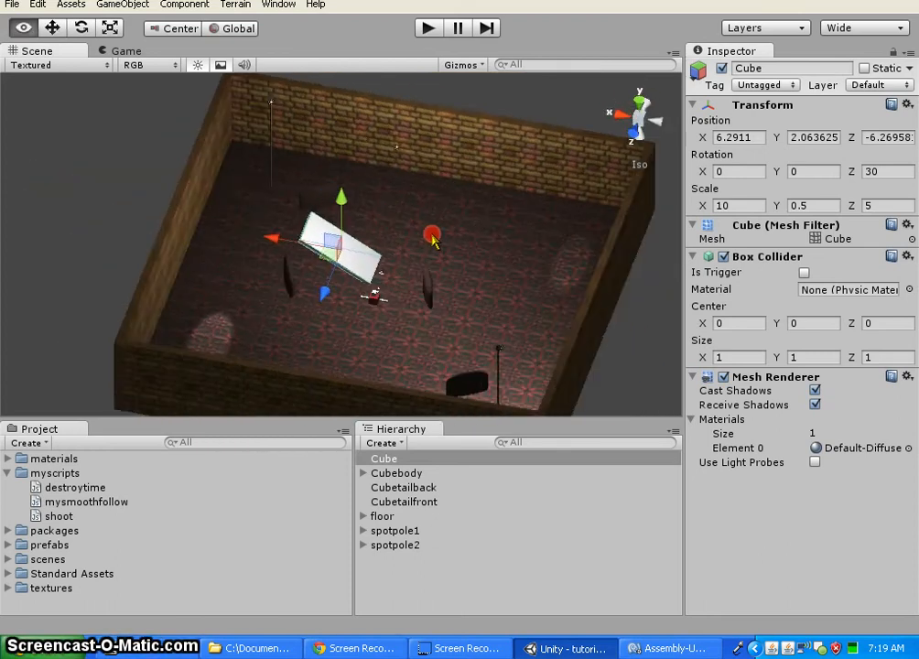
left_click_drag(500, 223, 348, 275, "alt")
left_click(105, 150)
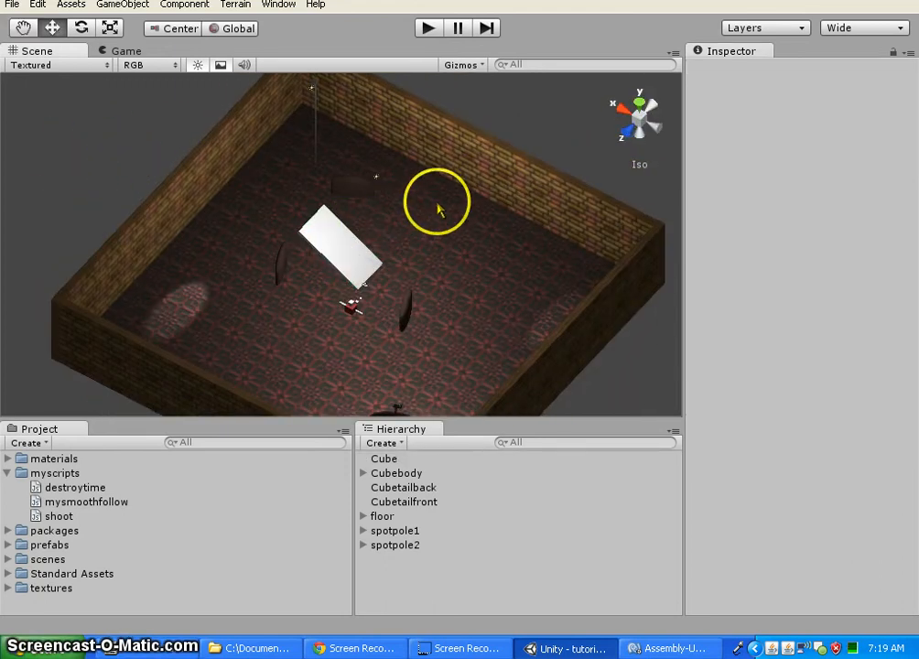
Step: Create a second cube in the scene near the tilted ramp
left_click(163, 314)
left_click_drag(163, 314, 256, 275, "alt")
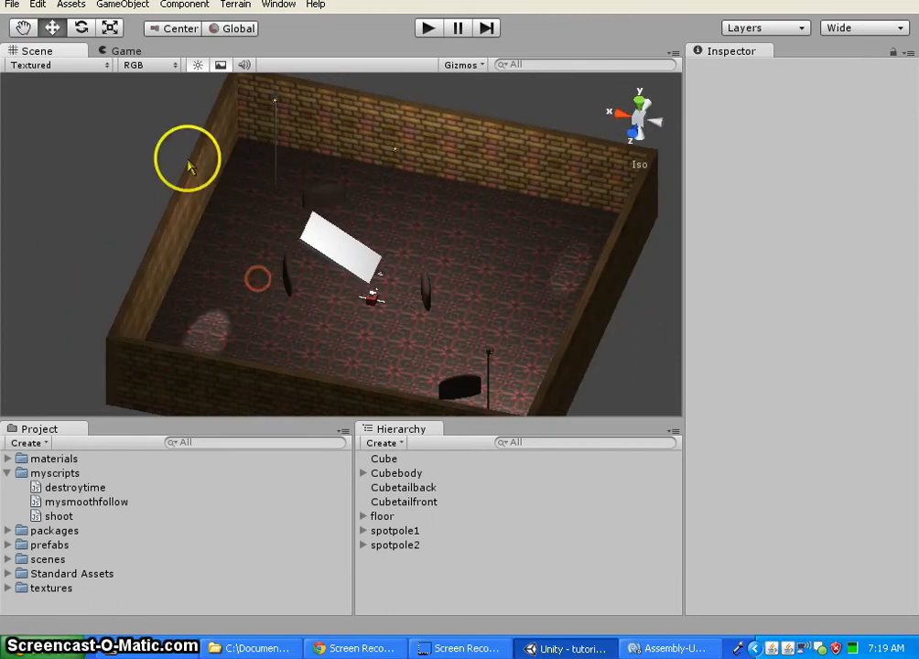
left_click(119, 5)
mouse_move(147, 38)
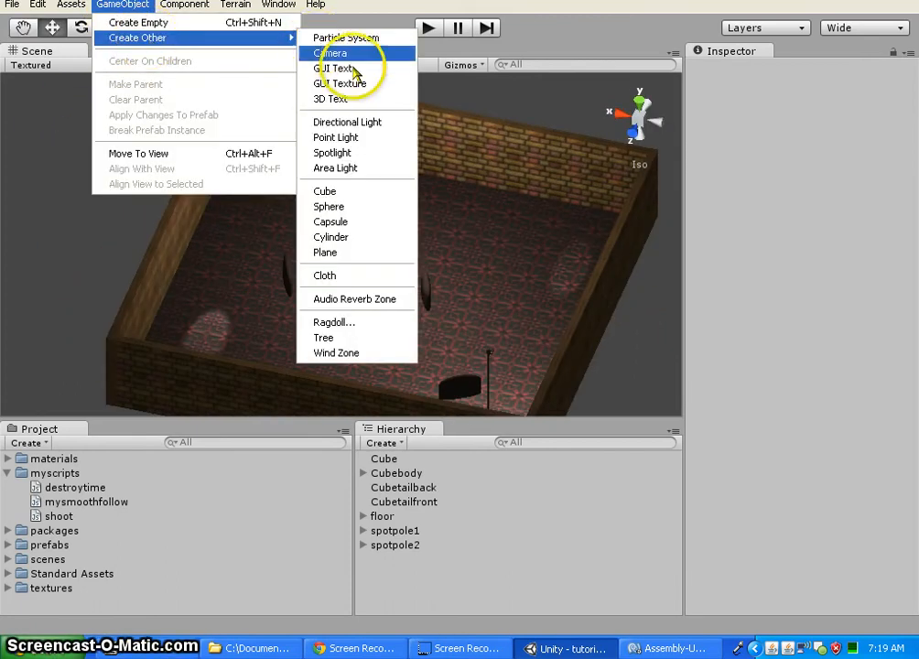
left_click(368, 192)
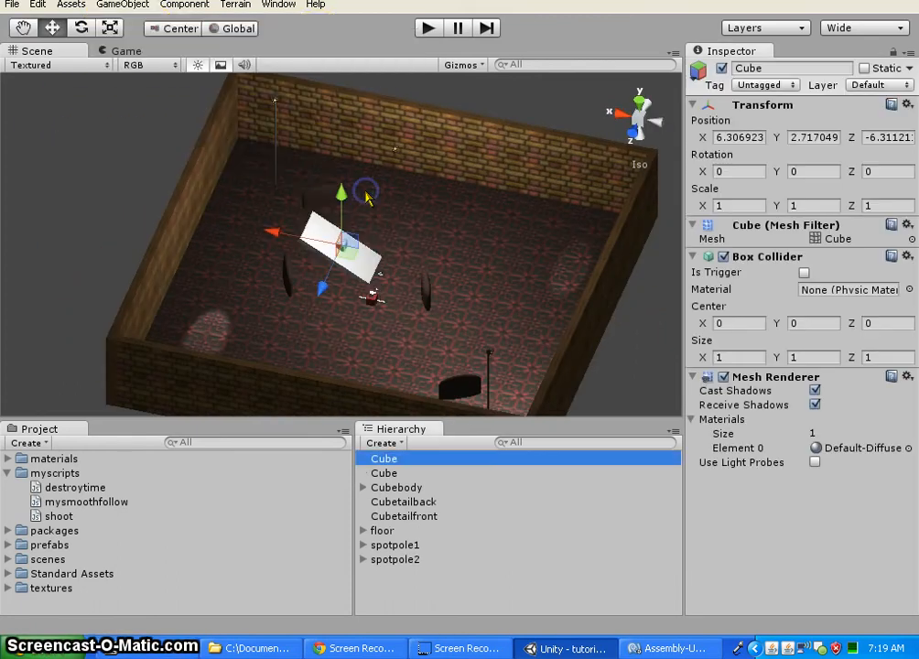
Step: Move the second cube along the X axis to about 13.18 and set its scale to X 20, Y 0.5 and Z 5
left_click_drag(270, 228, 223, 216)
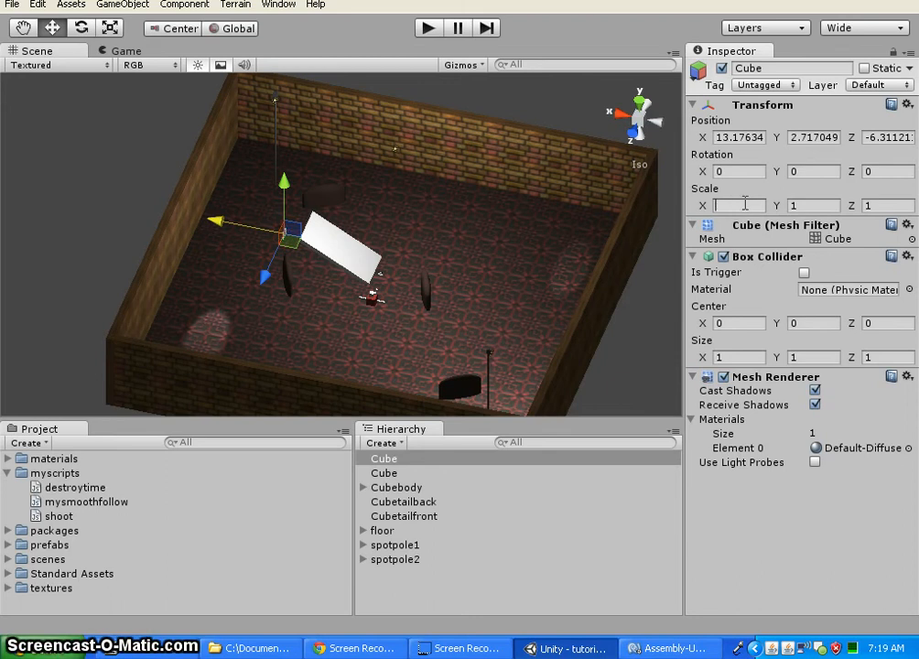
type("20")
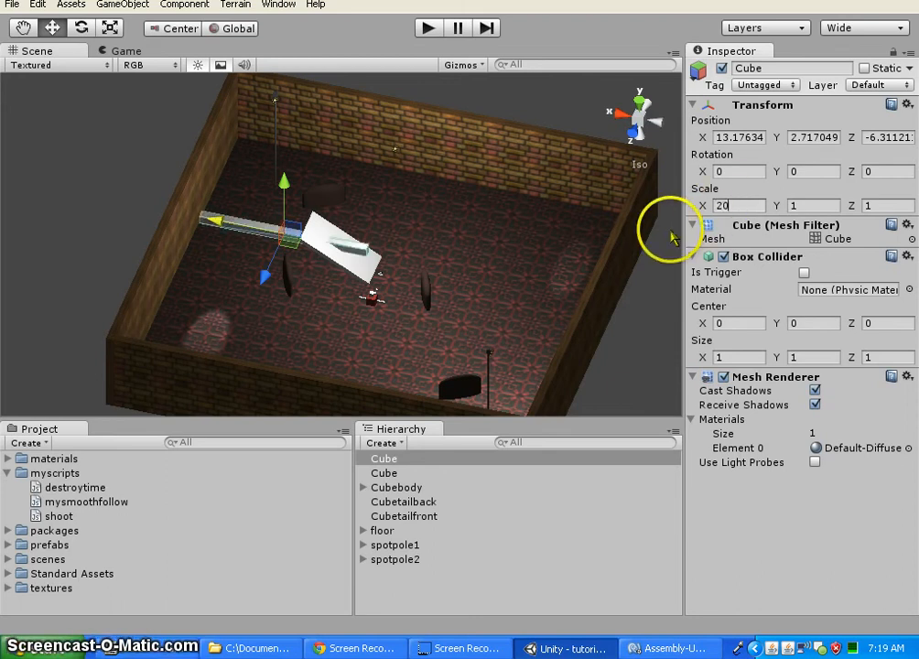
left_click(814, 207)
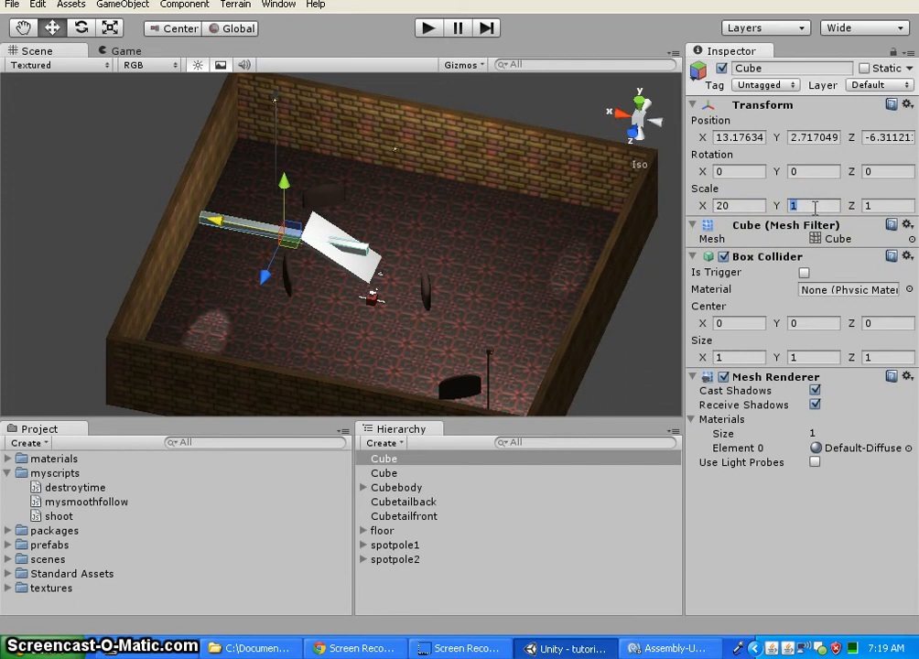
type(".")
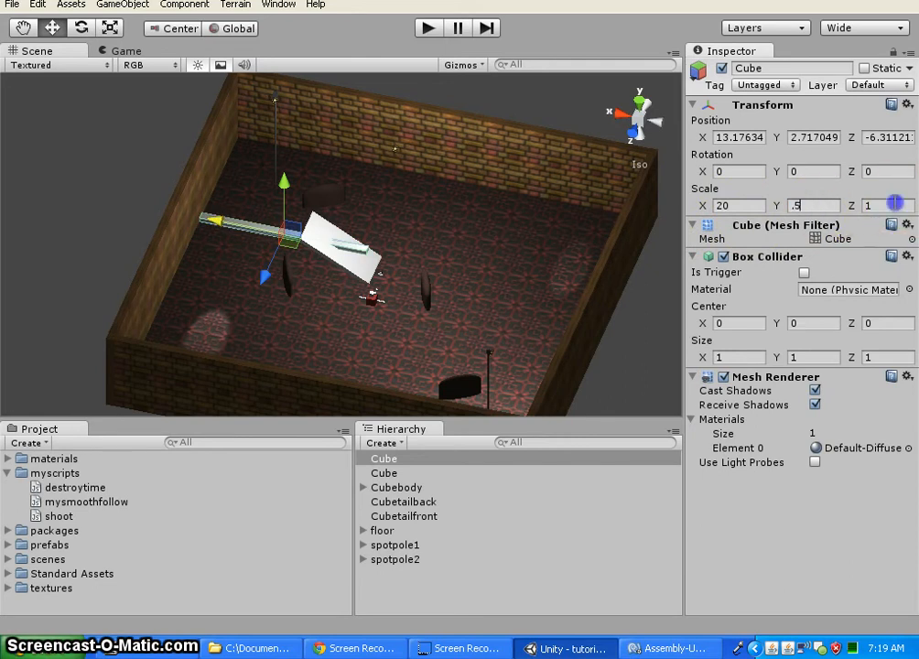
type("5")
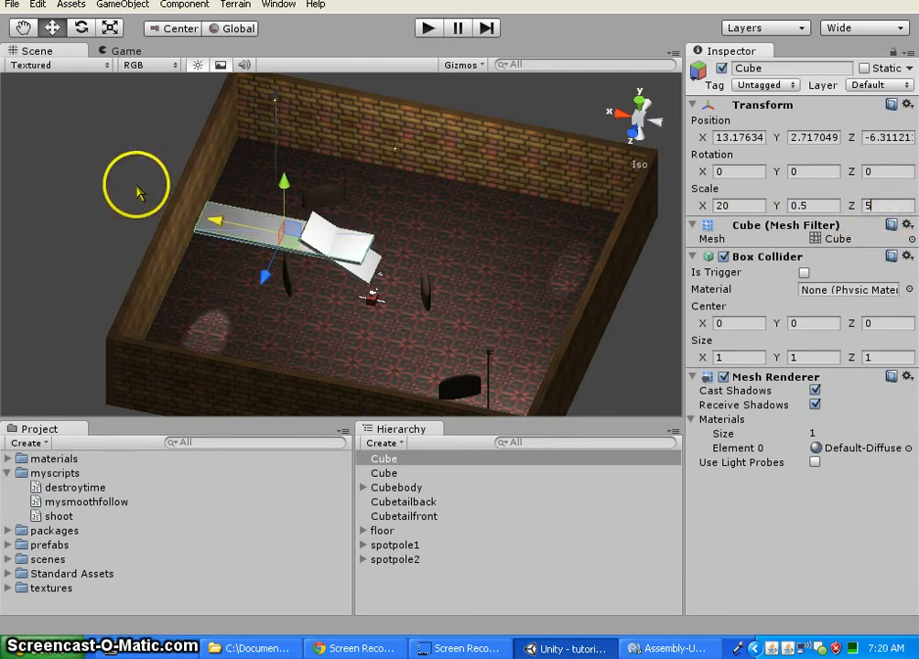
left_click(94, 199)
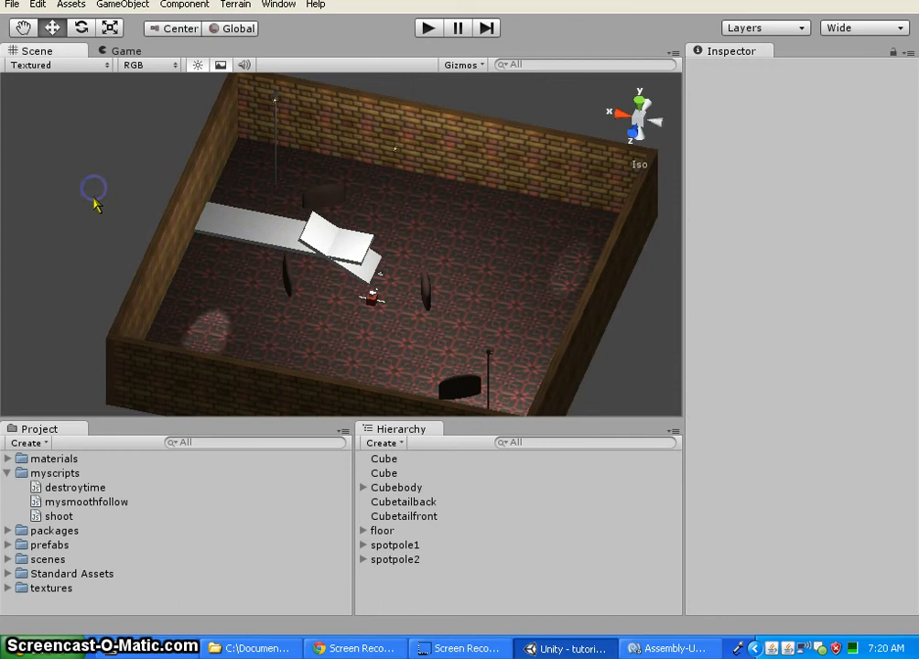
Step: Turn the long flat cube crosswise to the ramp by setting its Y rotation to 90
left_click(258, 224)
left_click(81, 27)
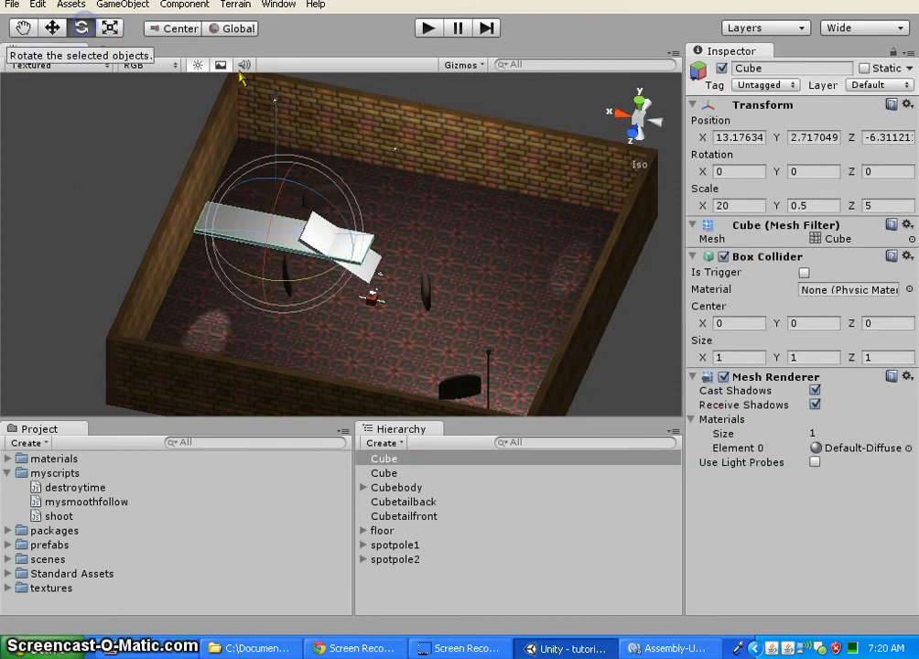
left_click(52, 27)
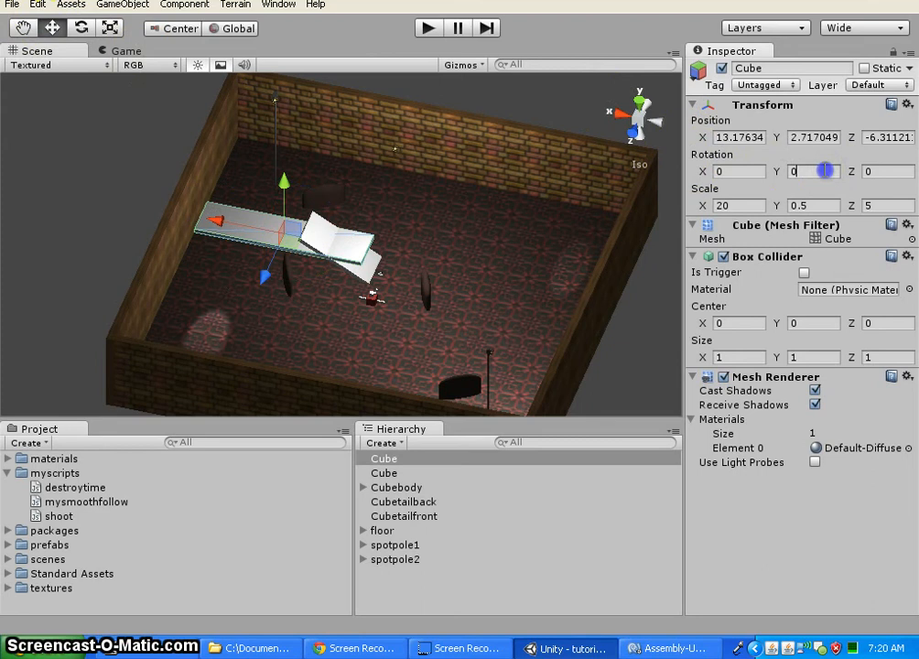
type("90")
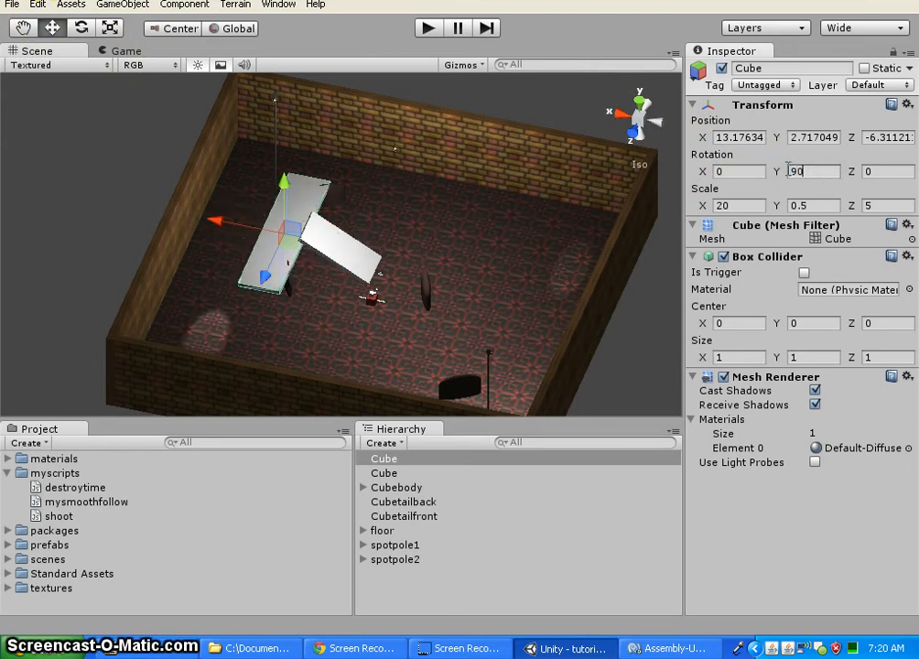
Step: Raise the platform towards the ramp's upper end to a Y position of about 5.3 and shift its X position to about 13.07
left_click_drag(205, 380, 314, 306, "alt")
left_click_drag(280, 181, 281, 169)
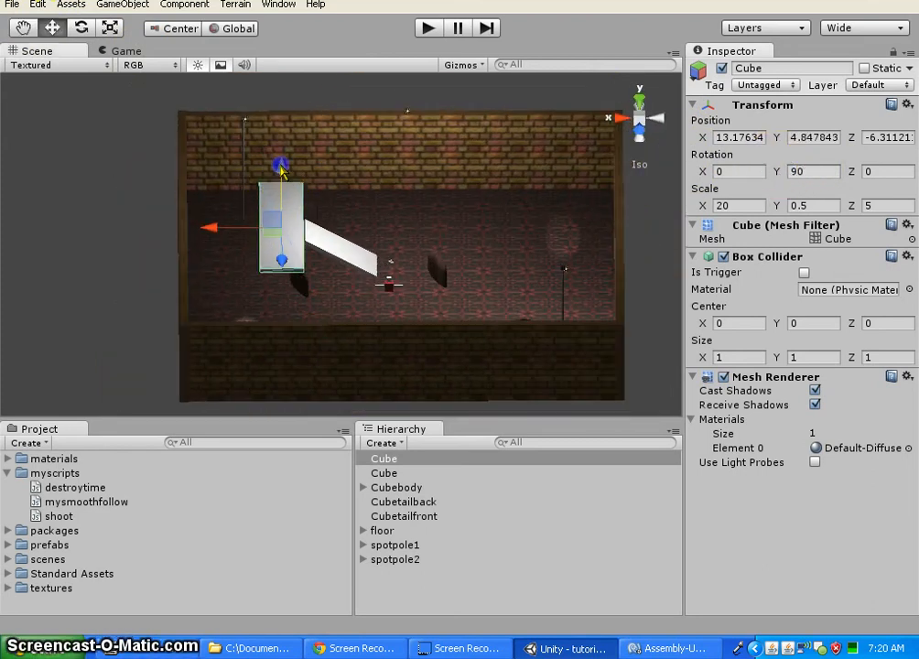
left_click(209, 225)
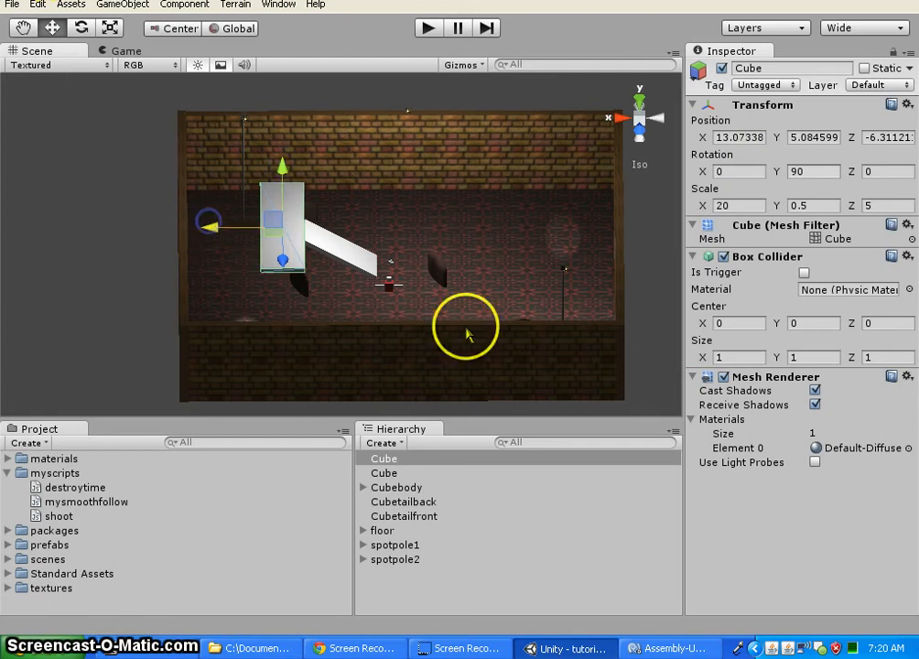
left_click_drag(467, 336, 502, 177, "alt")
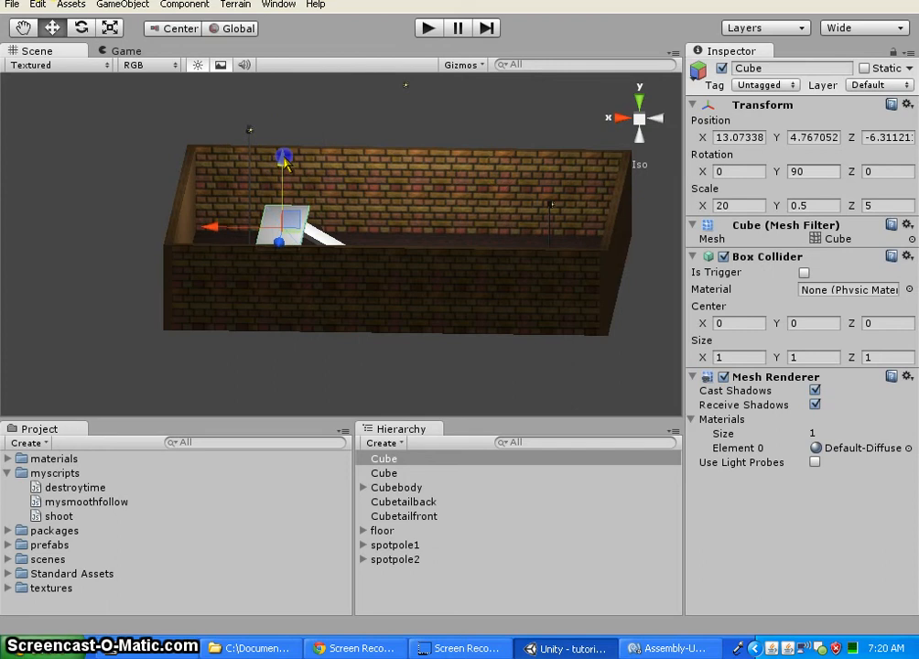
left_click_drag(282, 156, 283, 150)
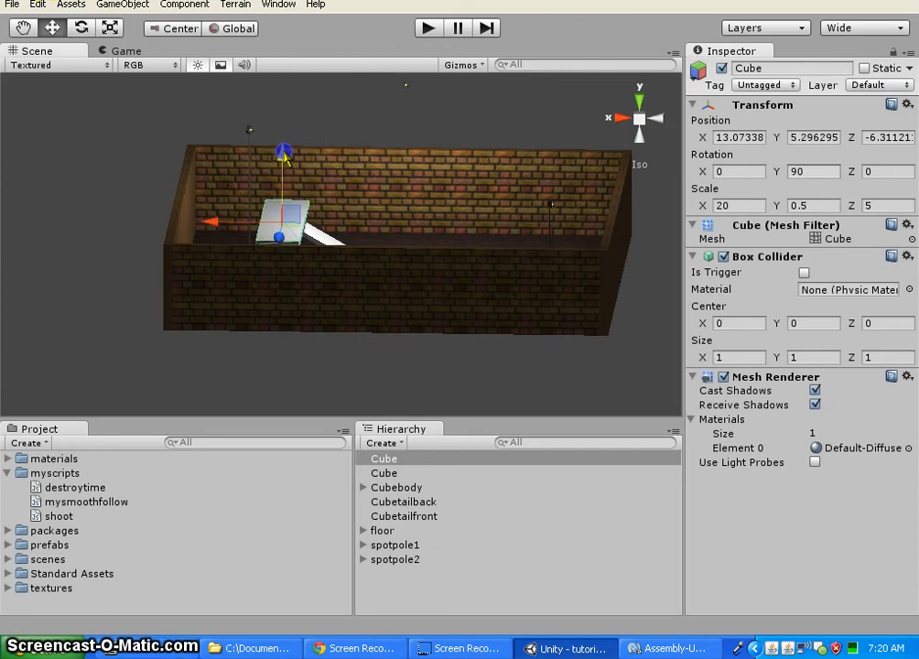
Step: Slide the platform along the Z axis to about 0.75 so that one end lines up with the ramp
right_click_drag(183, 200, 618, 257)
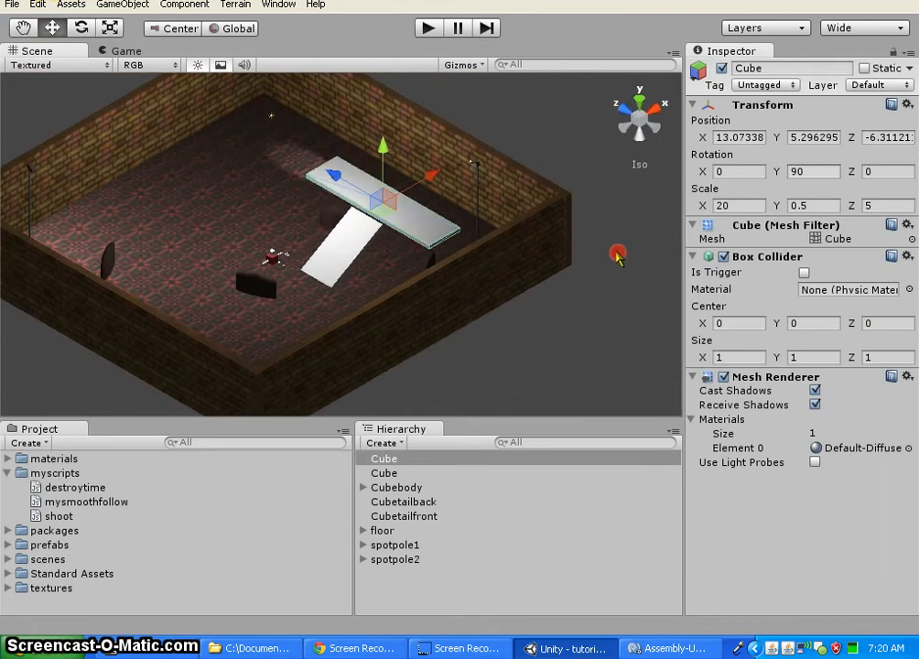
left_click_drag(317, 177, 294, 146)
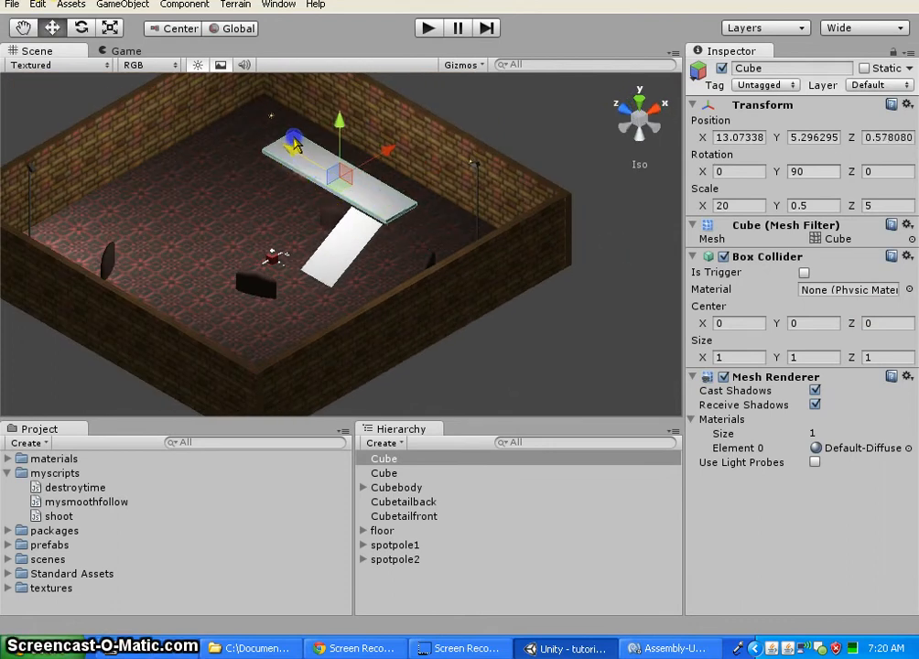
mouse_move(352, 272)
right_mouse_down()
mouse_move(523, 191)
mouse_move(559, 152)
mouse_move(597, 168)
right_mouse_up()
left_click(243, 183)
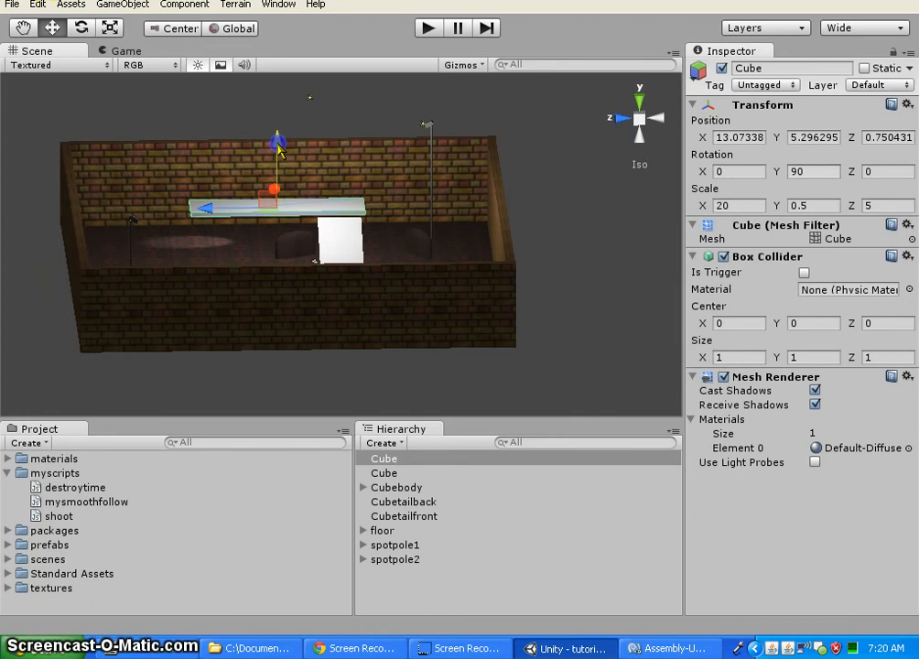
Step: Fit the platform against the ramp's upper edge at about X 12.97, Y 4.65 and Z 1.27, then deselect it
mouse_move(277, 153)
right_mouse_down()
mouse_move(82, 269)
mouse_move(515, 271)
right_mouse_up()
left_click(241, 236)
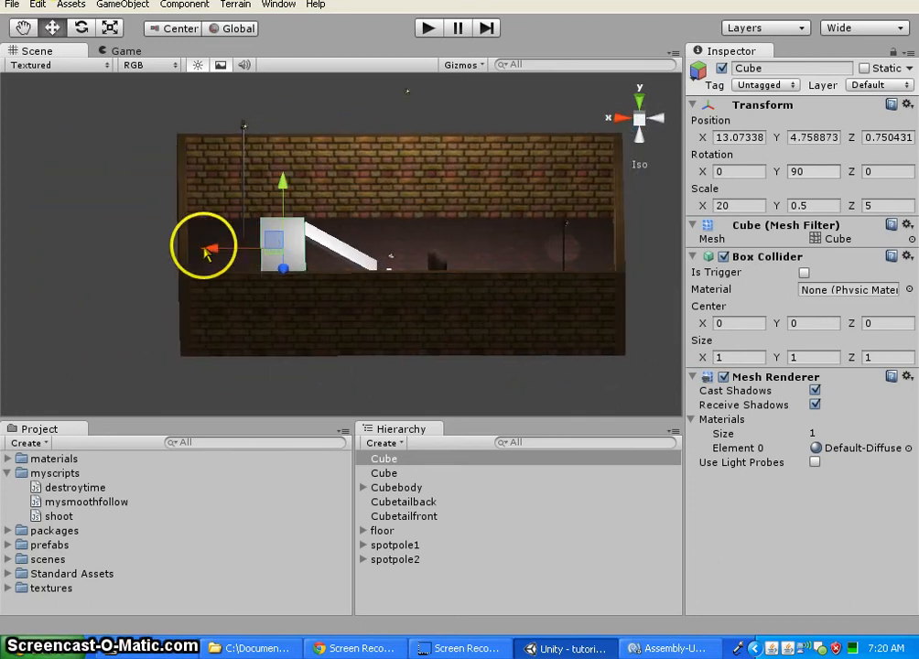
left_click_drag(207, 253, 207, 253)
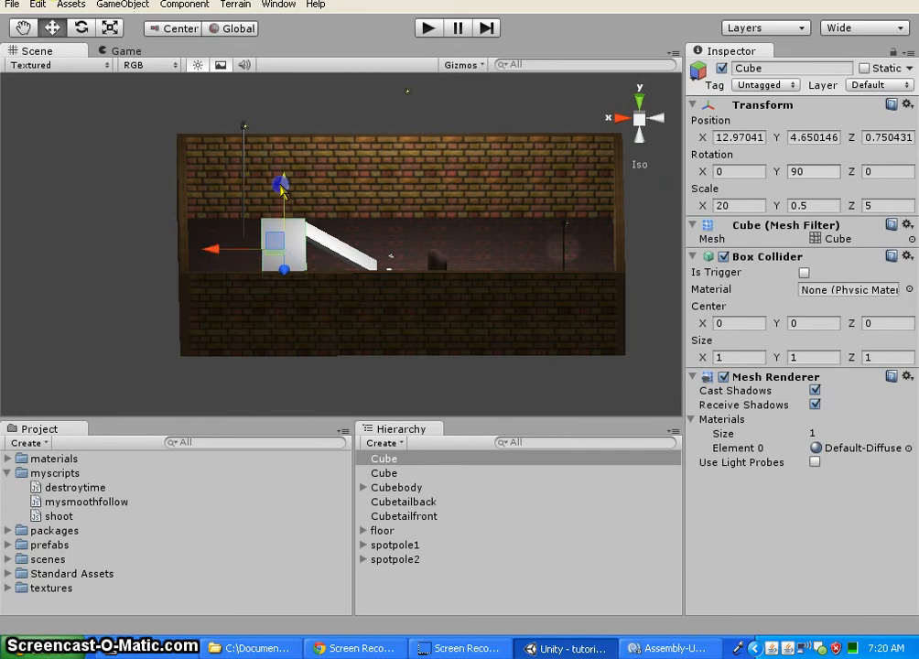
mouse_move(430, 249)
right_mouse_down()
mouse_move(20, 328)
mouse_move(851, 282)
right_mouse_up()
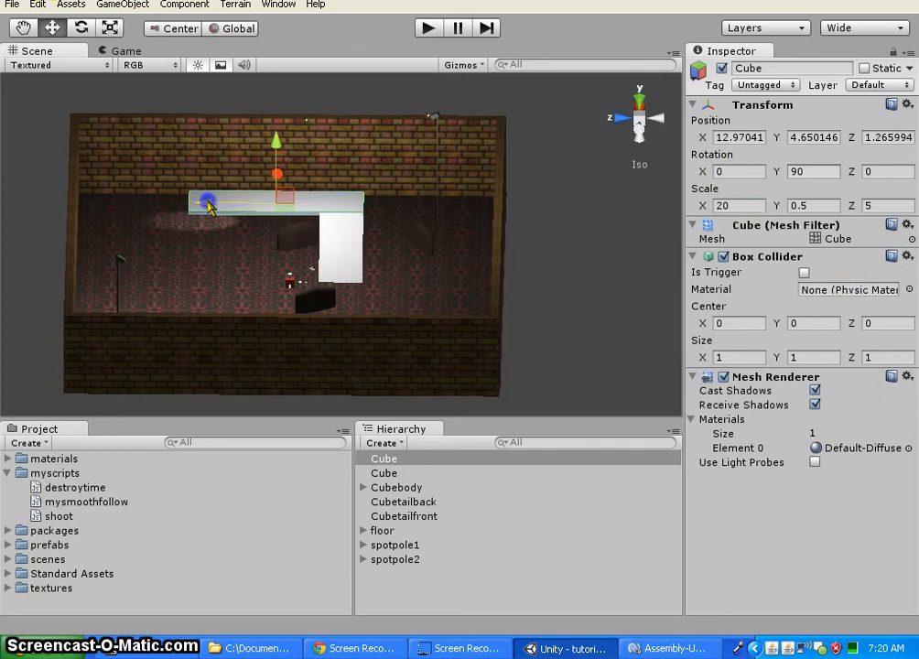
mouse_move(209, 207)
right_mouse_down()
mouse_move(546, 253)
mouse_move(139, 180)
mouse_move(96, 238)
mouse_move(142, 207)
mouse_move(597, 244)
mouse_move(622, 218)
right_mouse_up()
left_click(560, 206)
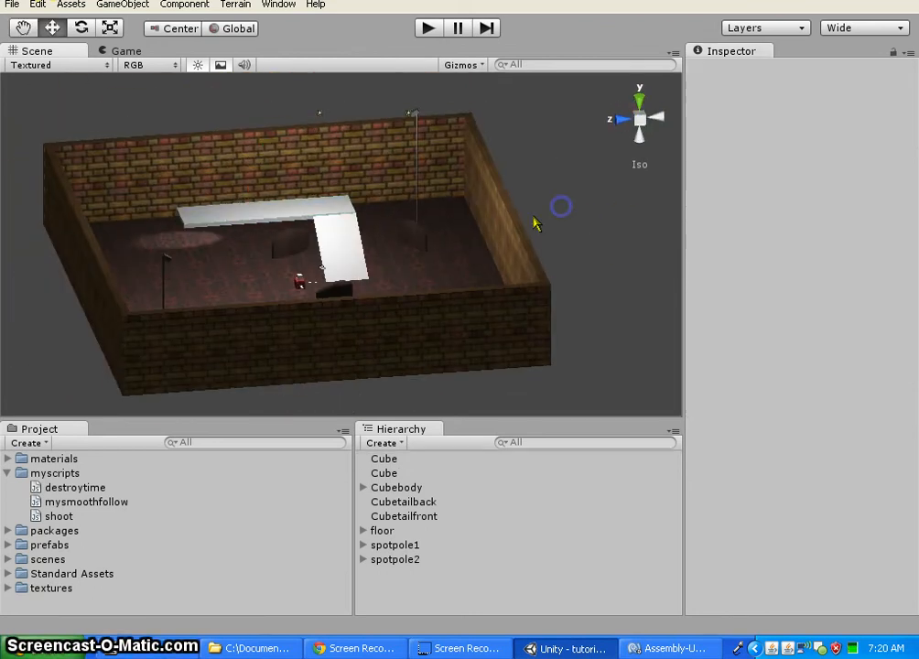
Step: Lower the platform slightly to a Y position of about 4.54 and check how it meets the ramp
mouse_move(536, 223)
right_mouse_down()
mouse_move(144, 261)
mouse_move(607, 261)
mouse_move(523, 207)
mouse_move(428, 249)
right_mouse_up()
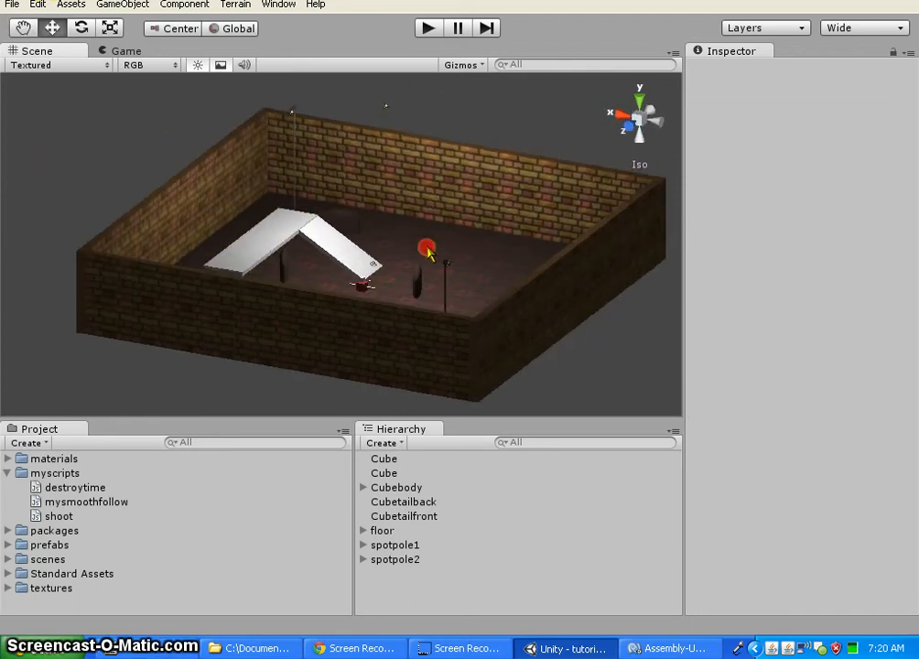
left_click(268, 246)
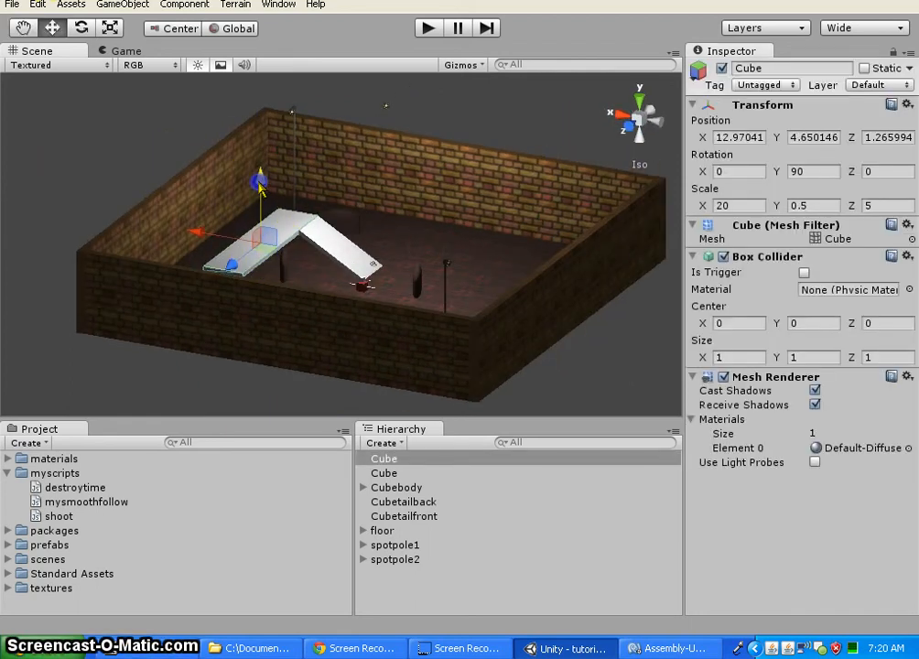
mouse_move(170, 207)
right_mouse_down()
mouse_move(267, 210)
mouse_move(357, 165)
mouse_move(63, 201)
mouse_move(596, 222)
mouse_move(459, 329)
mouse_move(542, 275)
mouse_move(521, 304)
mouse_move(523, 273)
mouse_move(537, 278)
right_mouse_up()
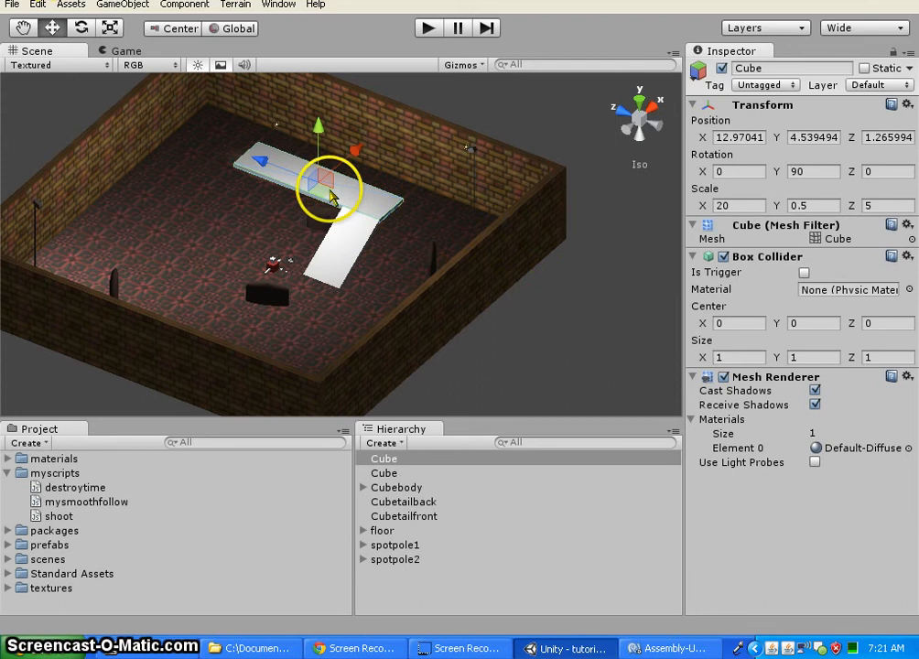
Step: Duplicate the platform and set the copy's Y rotation to 0 so it lies at a right angle to the original
left_click(291, 179)
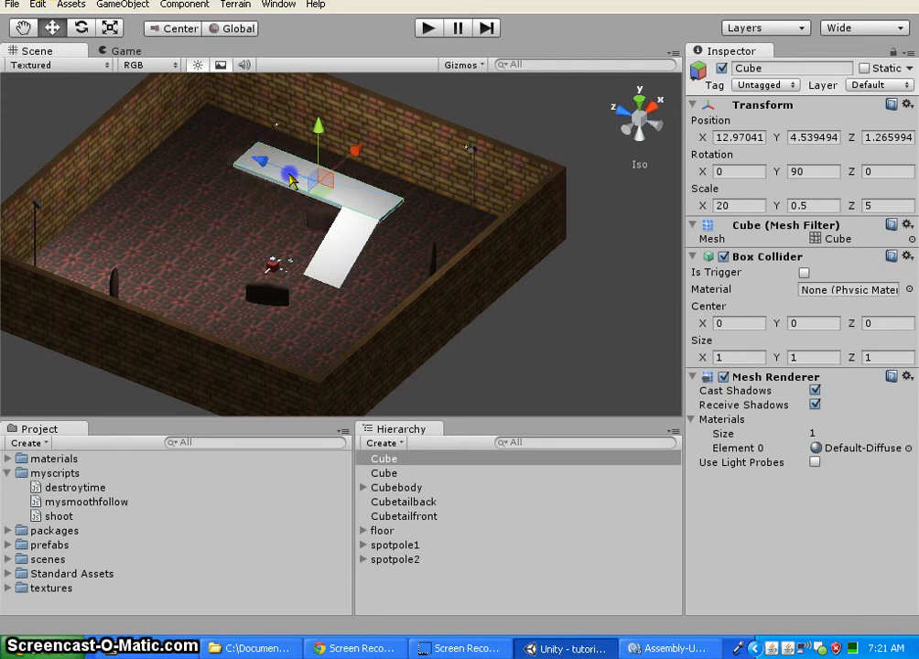
left_click(417, 459)
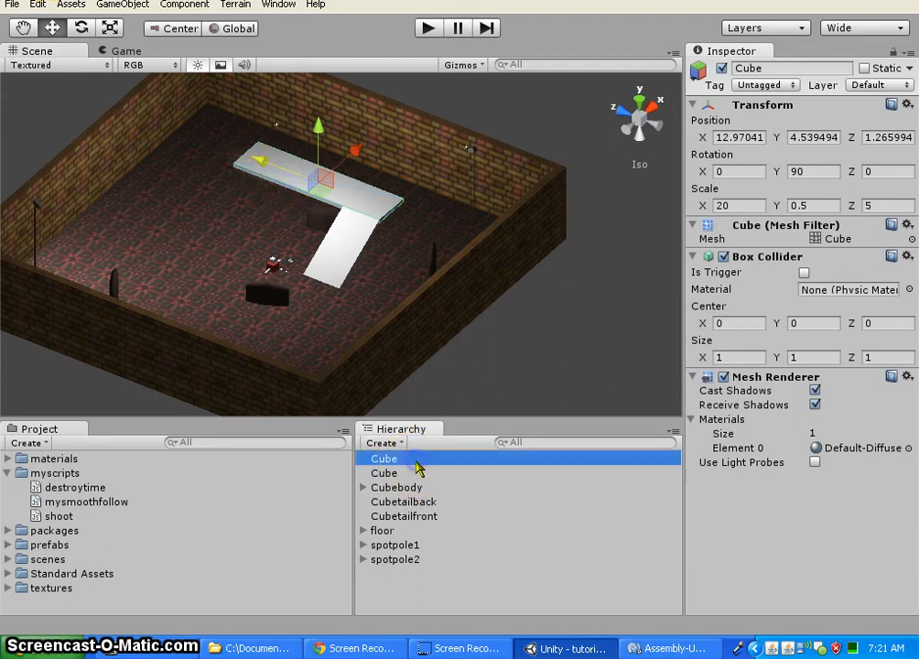
left_click(38, 5)
left_click(77, 116)
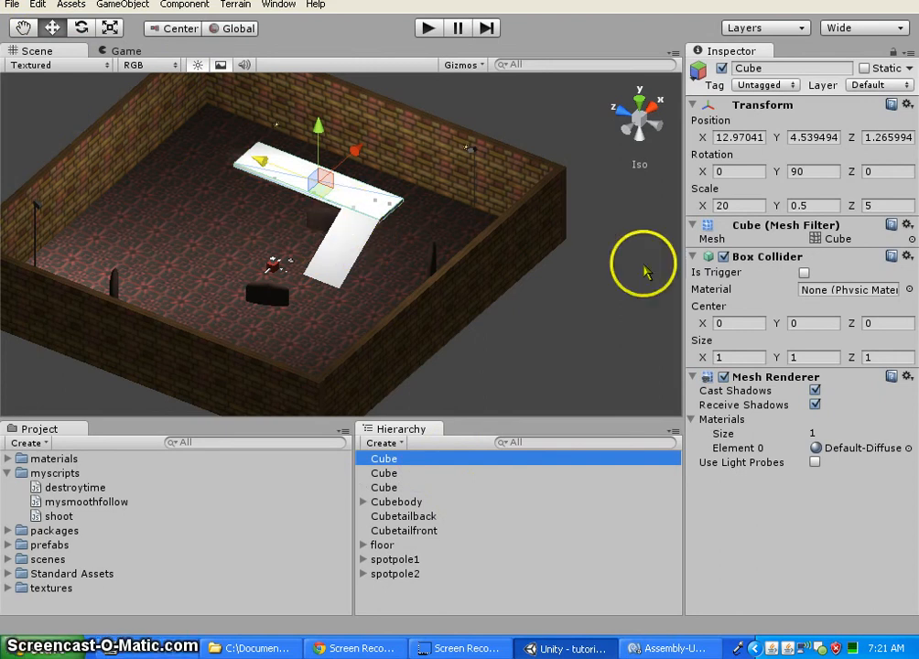
left_click(817, 171)
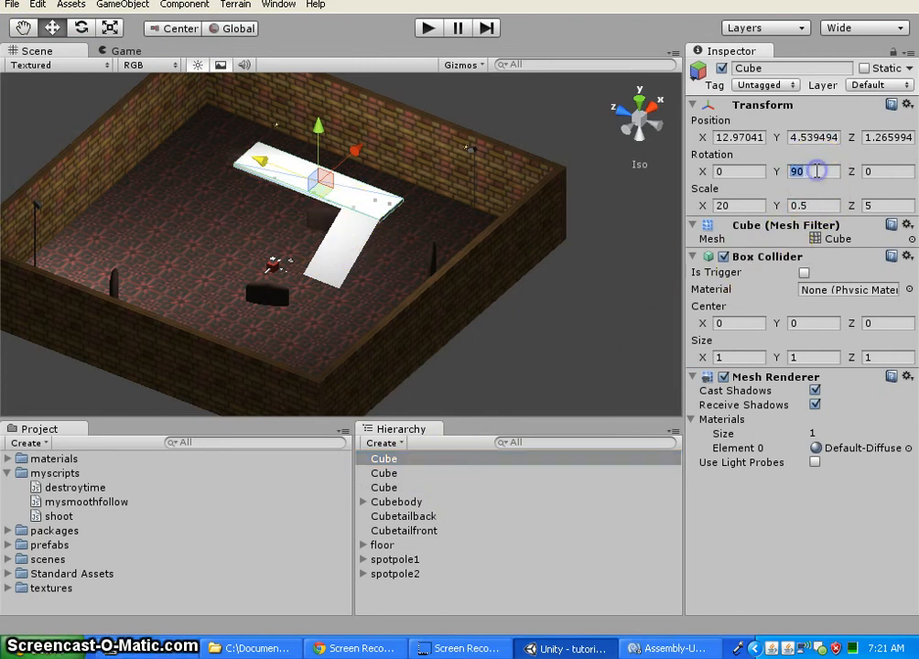
type("0")
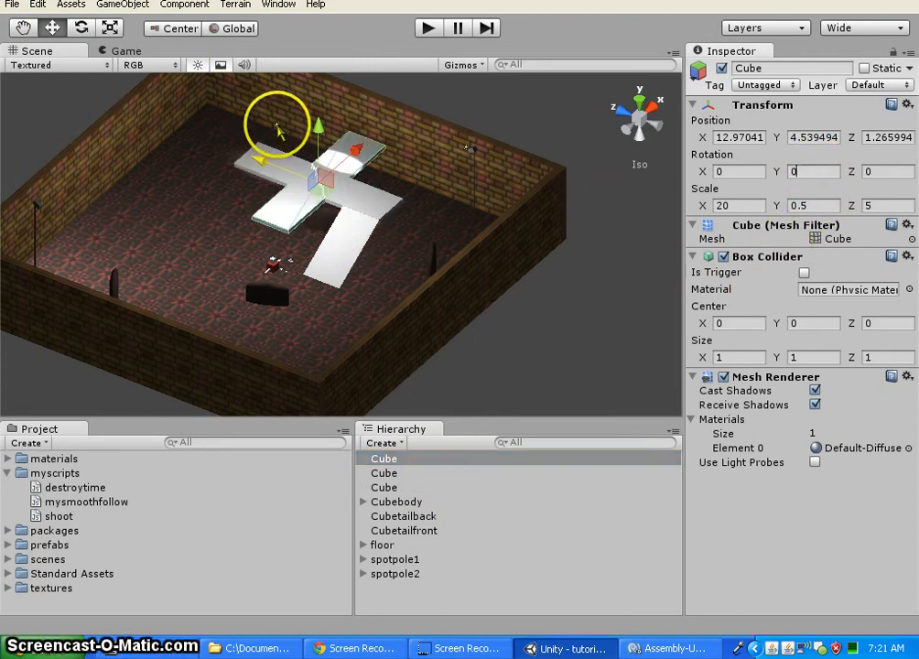
Step: Move the duplicate to the platform's far end at about X 0.57 and Z 8.74, forming a corner, and deselect it
left_click_drag(359, 147, 289, 194)
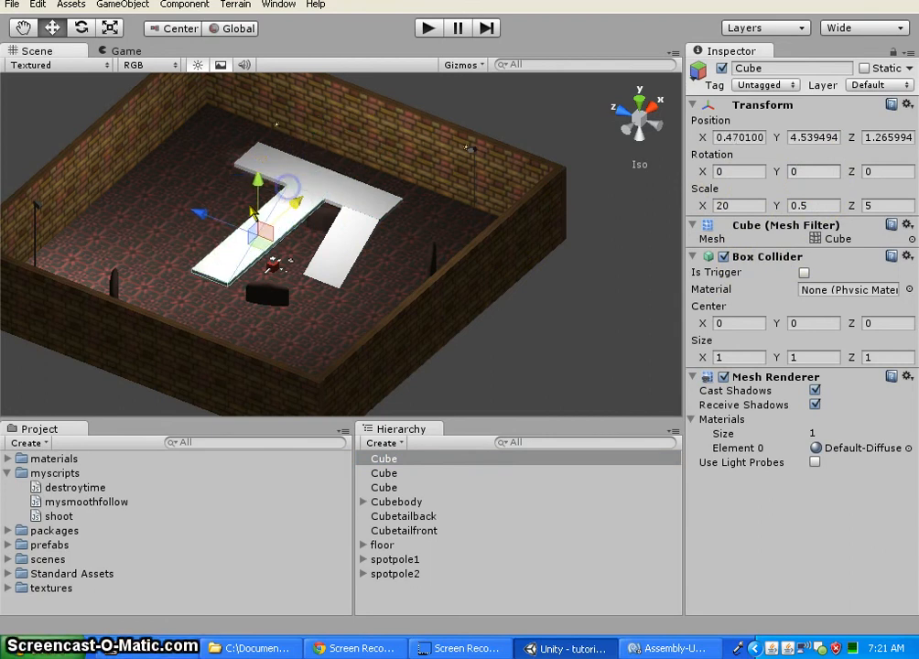
left_click_drag(198, 207, 151, 174)
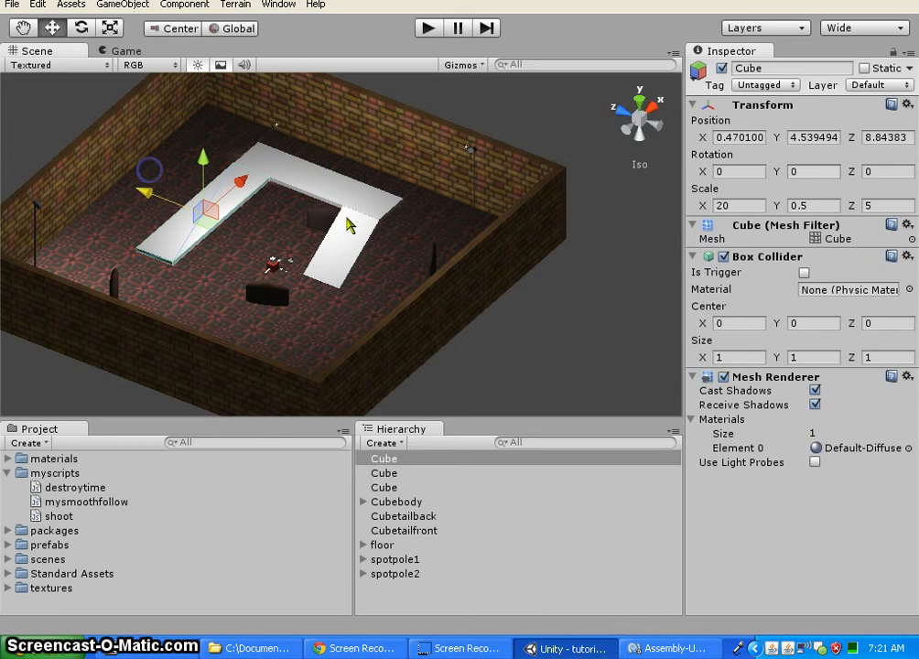
left_click_drag(535, 267, 763, 267, "alt")
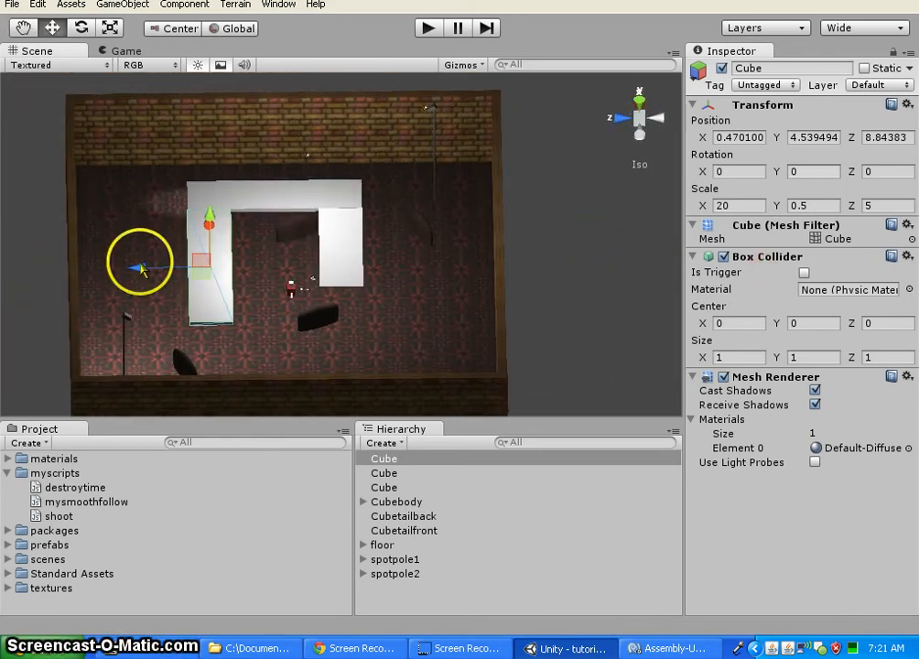
left_click_drag(140, 268, 531, 240, "alt")
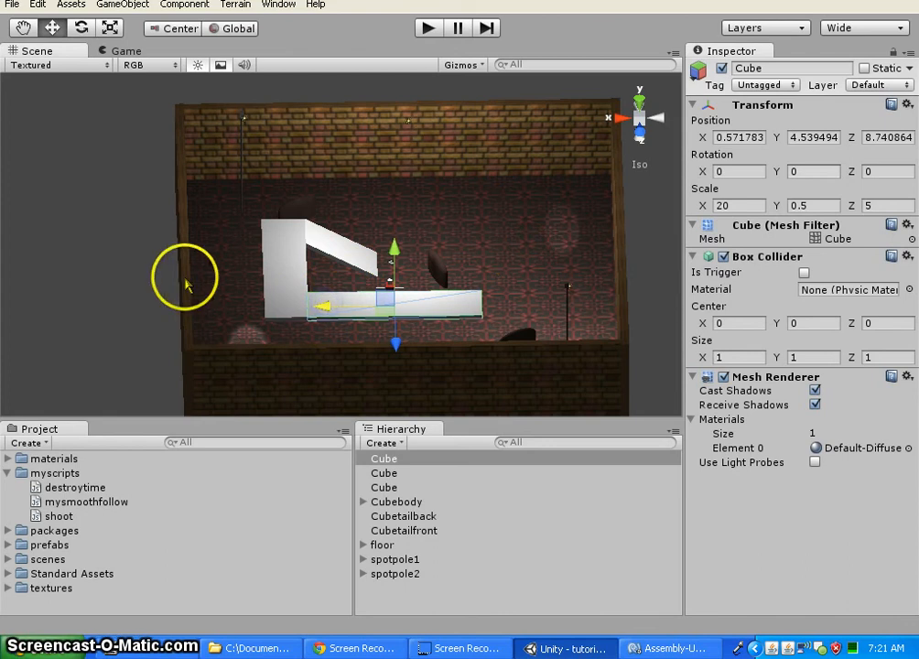
left_click(147, 273)
Step: Duplicate the platform that adjoins the ramp, keeping its 90-degree Y rotation
mouse_move(147, 273)
left_mouse_down("alt")
mouse_move(203, 316)
mouse_move(876, 405)
mouse_move(699, 298)
mouse_move(860, 290)
mouse_move(808, 358)
mouse_move(845, 291)
left_mouse_up("alt")
left_click(360, 245)
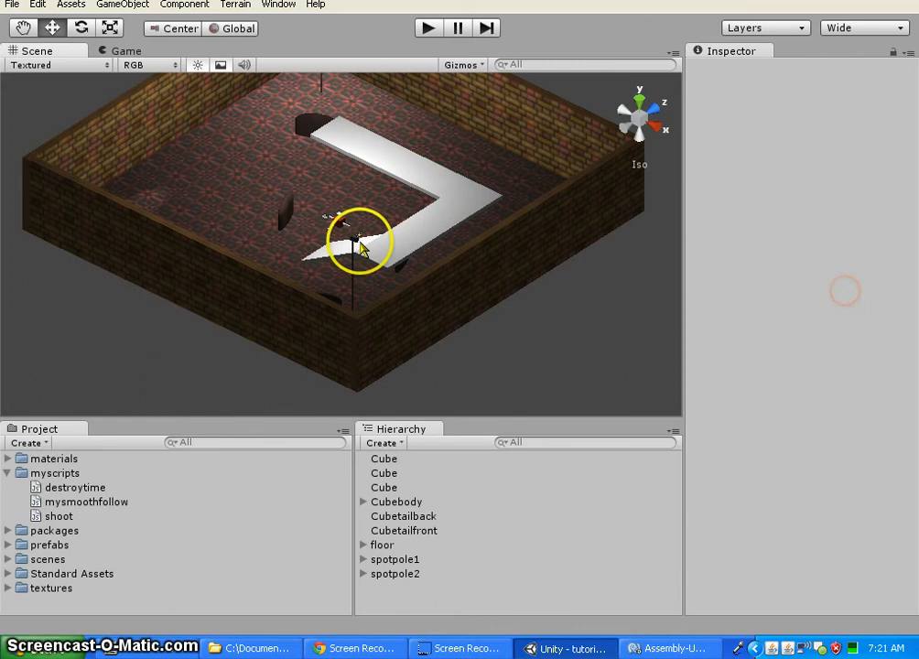
left_click_drag(359, 245, 435, 299, "alt")
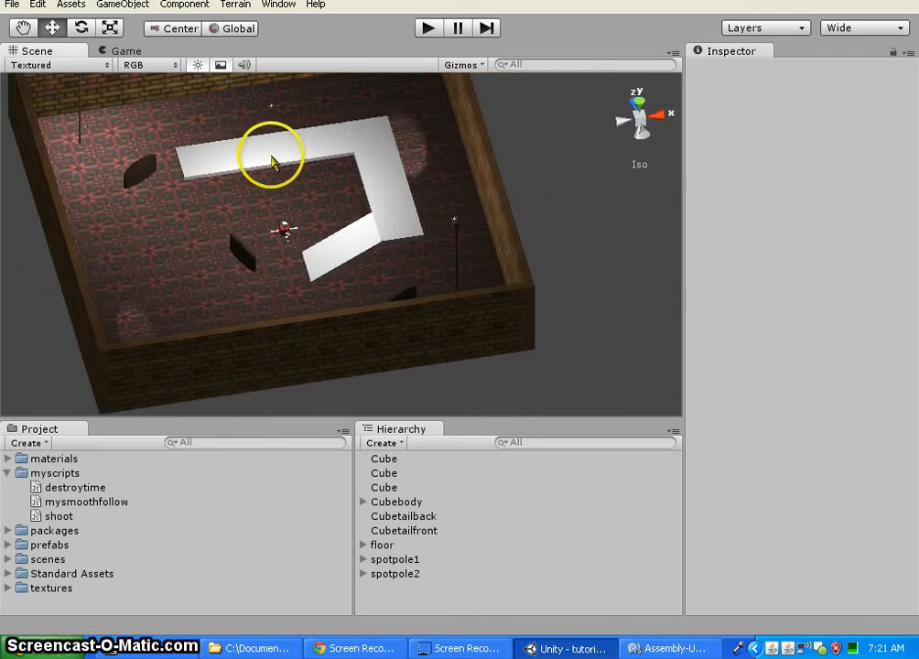
left_click(392, 188)
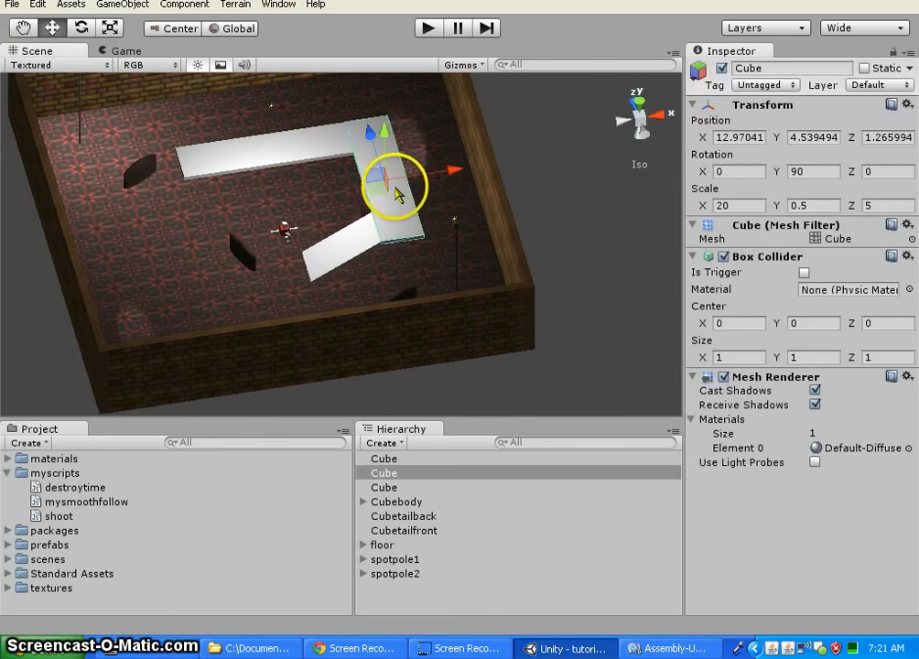
left_click(421, 474)
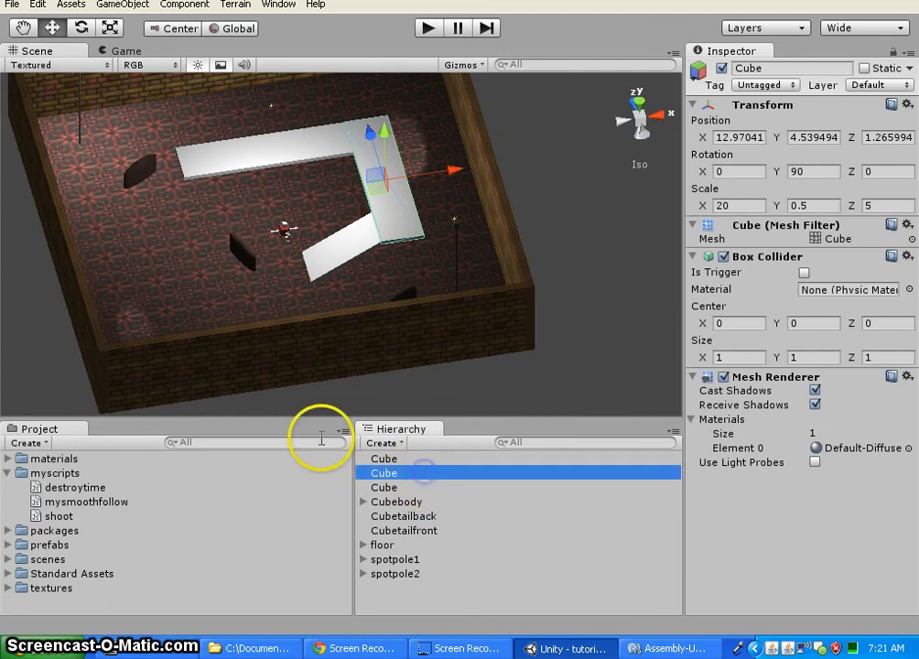
left_click(38, 5)
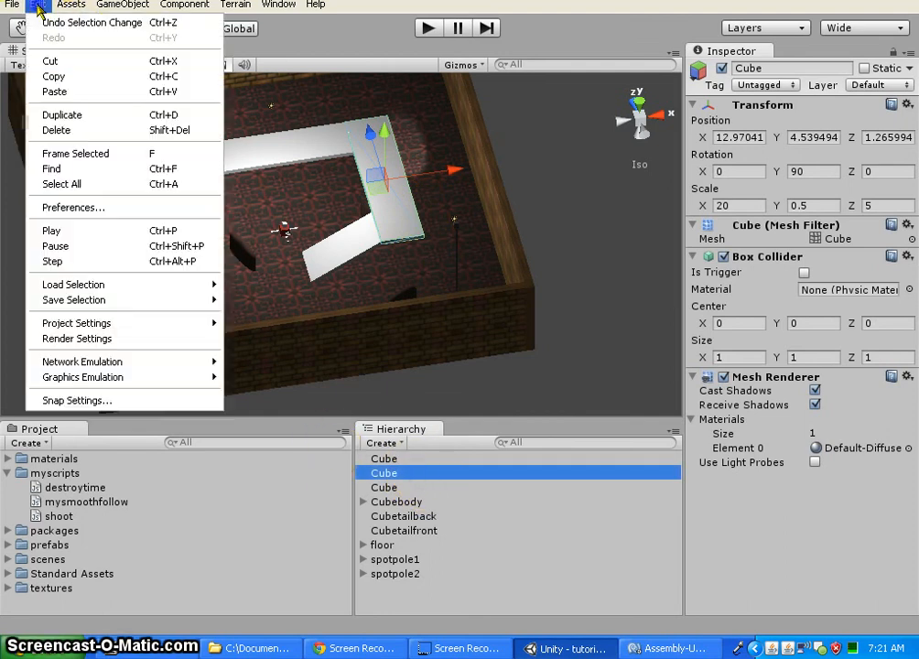
left_click(75, 116)
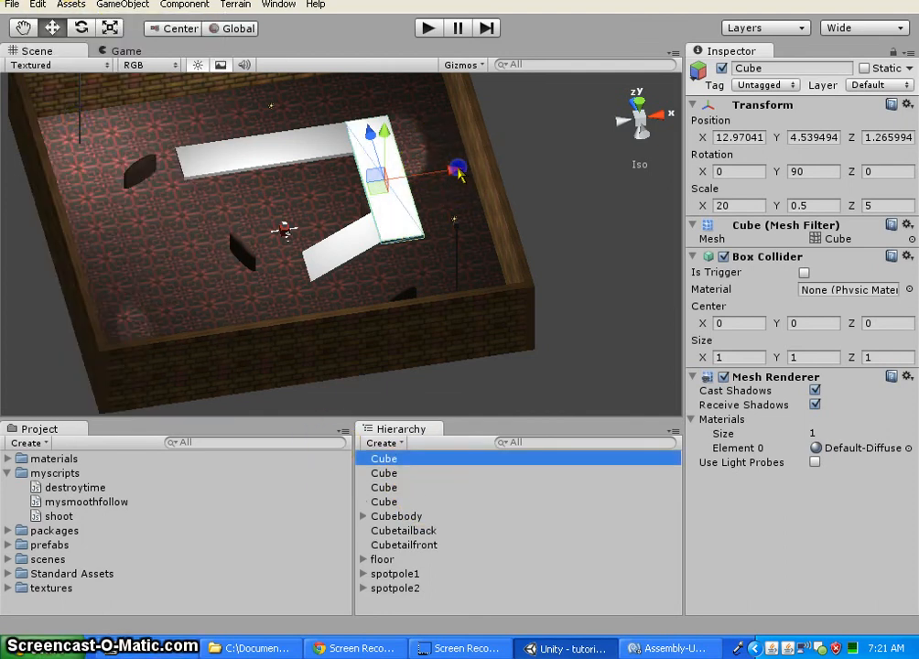
Step: Move the duplicate along X to about -11.91 at the middle platform's far end, forming a U-shaped track, and deselect it
left_click_drag(455, 172, 245, 195)
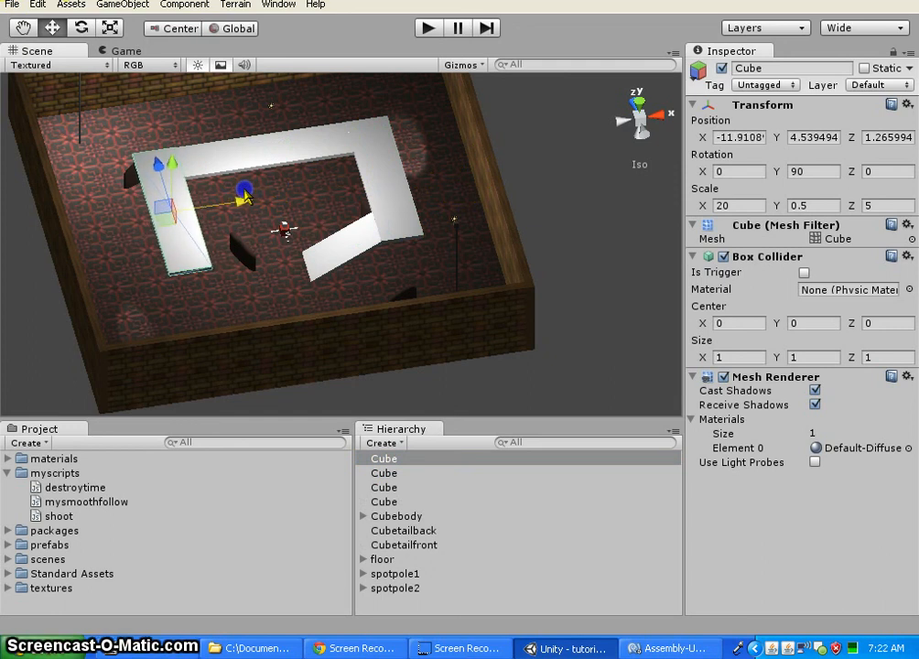
left_click_drag(70, 237, 125, 208, "alt")
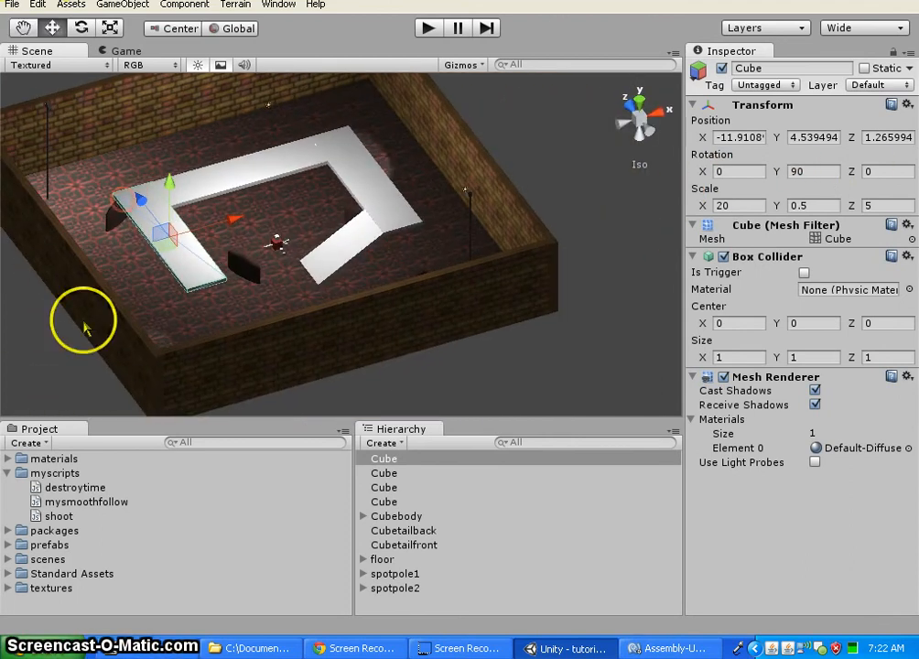
left_click(44, 315)
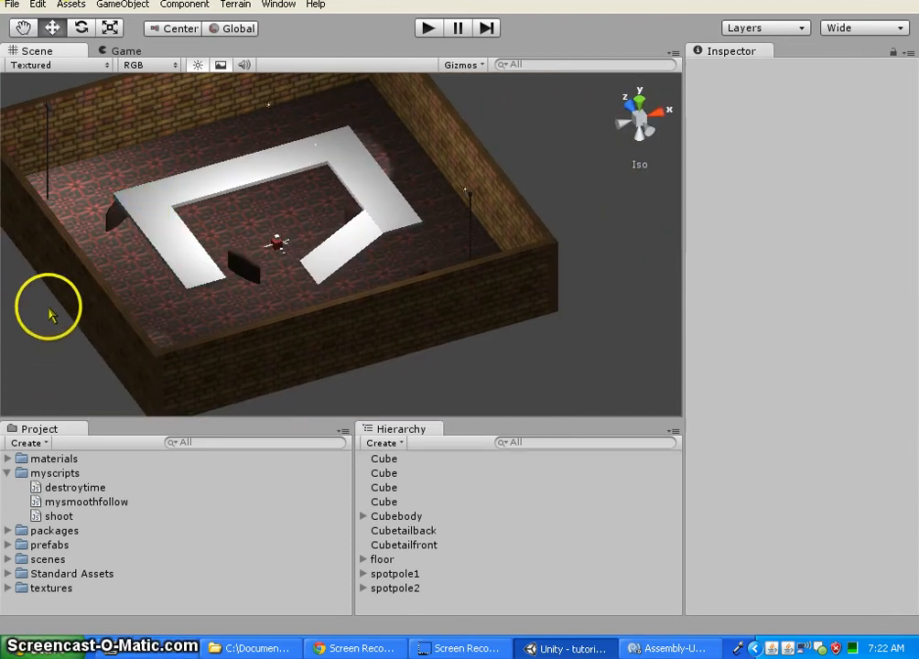
Step: Play-test the game by steering the car up the ramp and turning onto the first raised platform
left_click(428, 28)
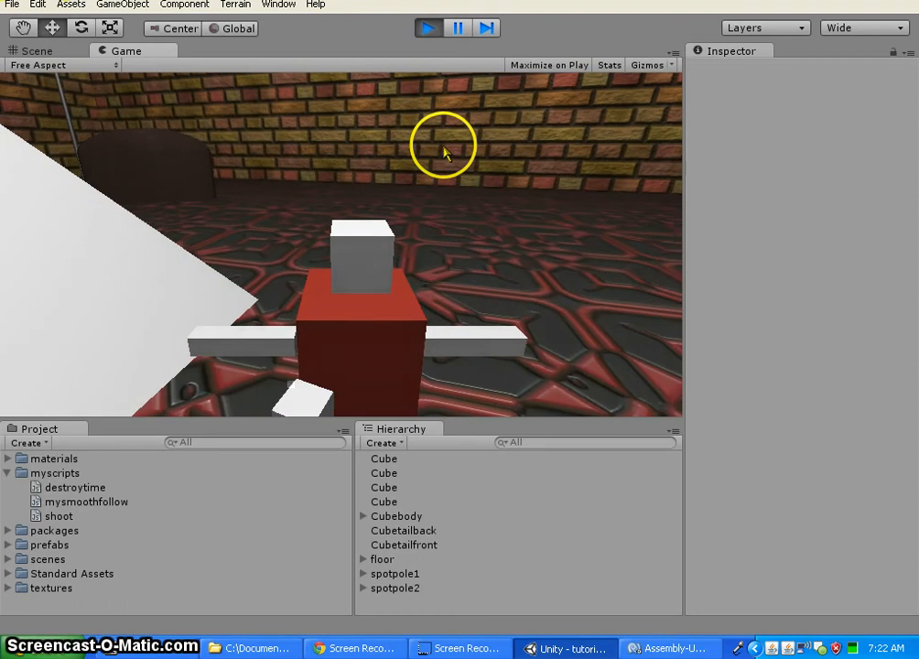
key("Left")
key("Right")
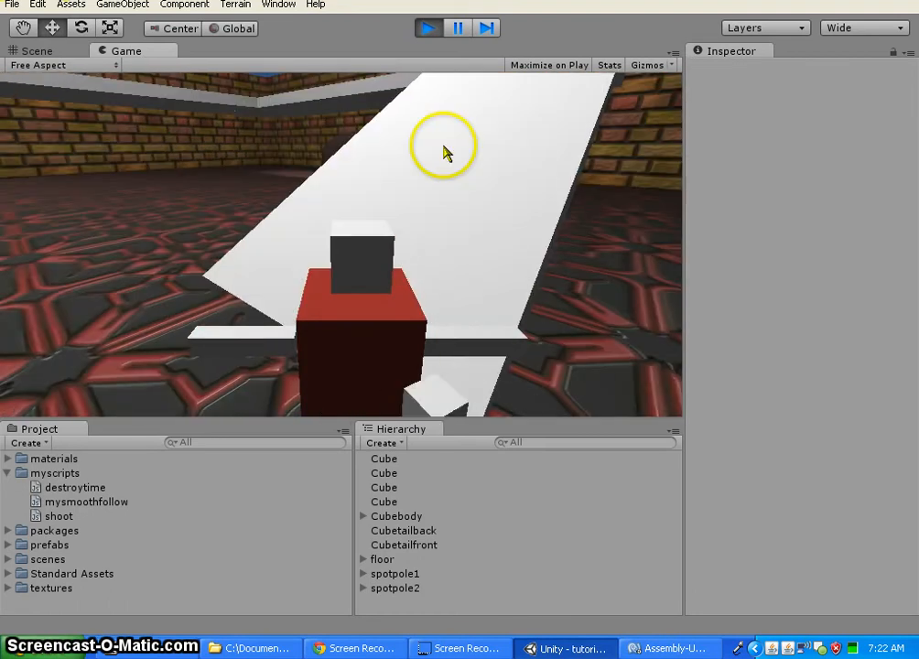
key("Up")
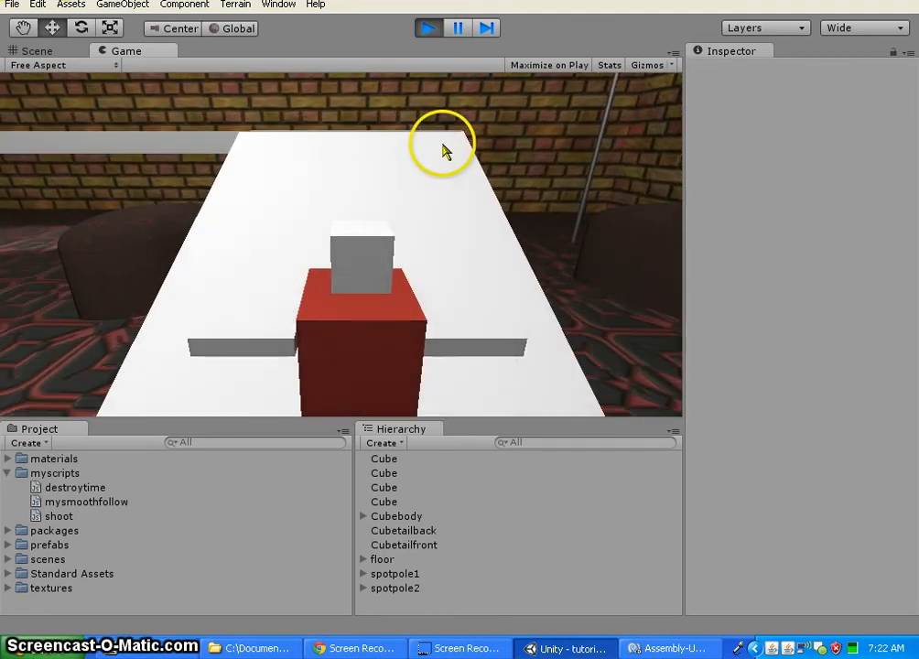
key("Left")
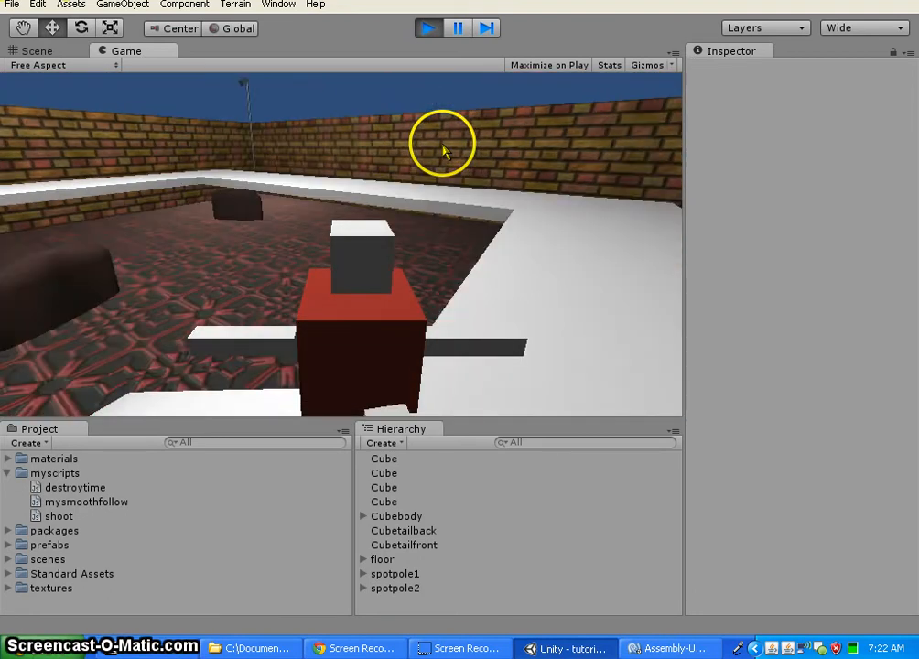
key("Up")
key("Left")
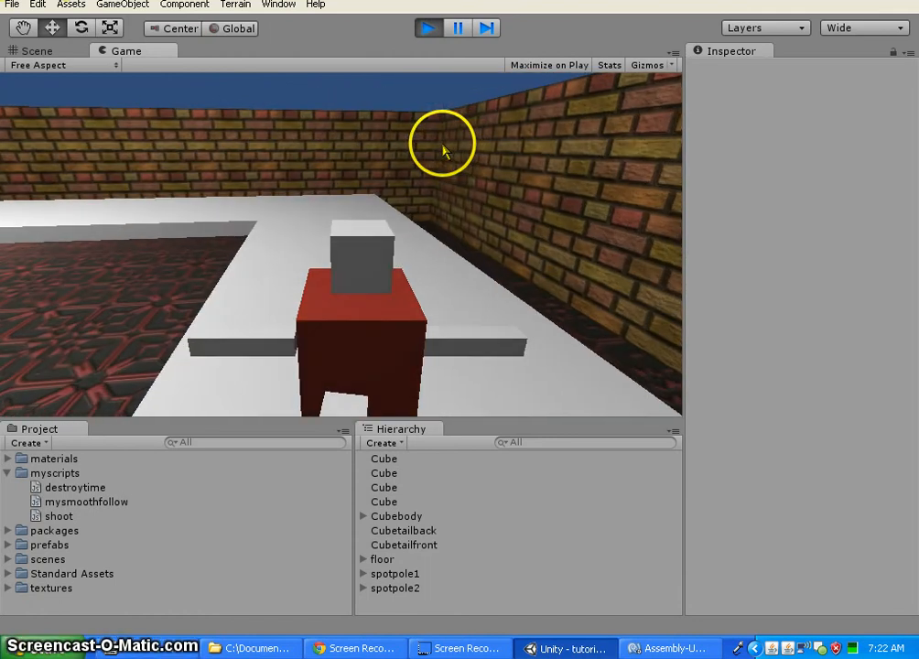
Step: Fire balls from the car, drive on around the platforms and across the floor, and stop the game
left_click(440, 110)
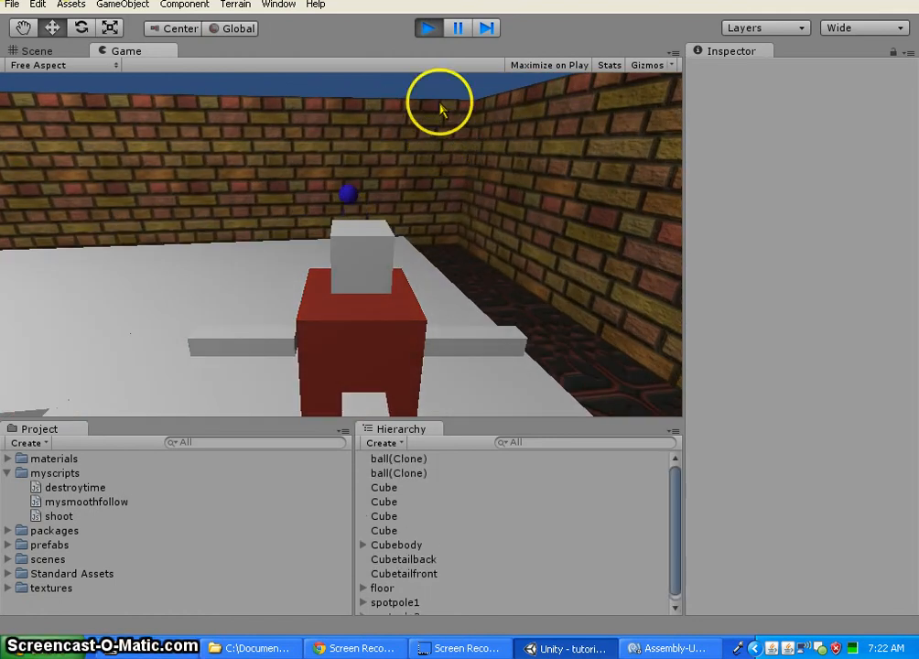
key("Left")
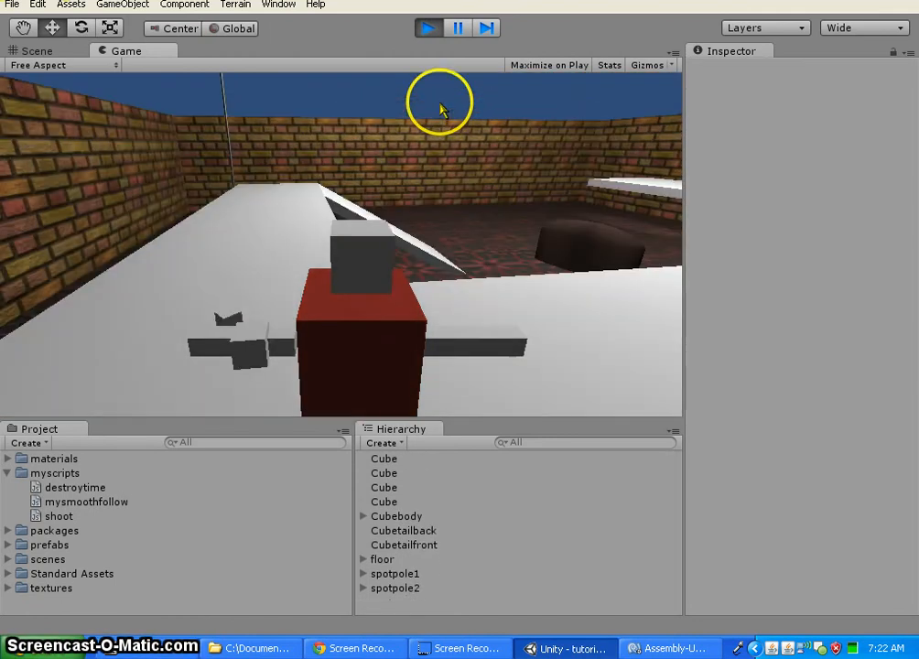
key("Right")
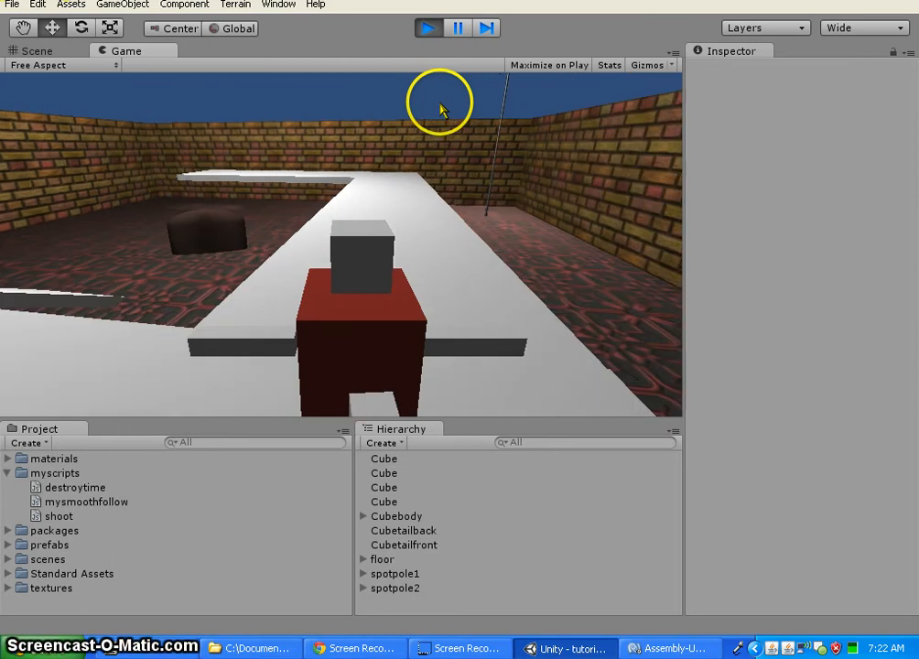
key("Right")
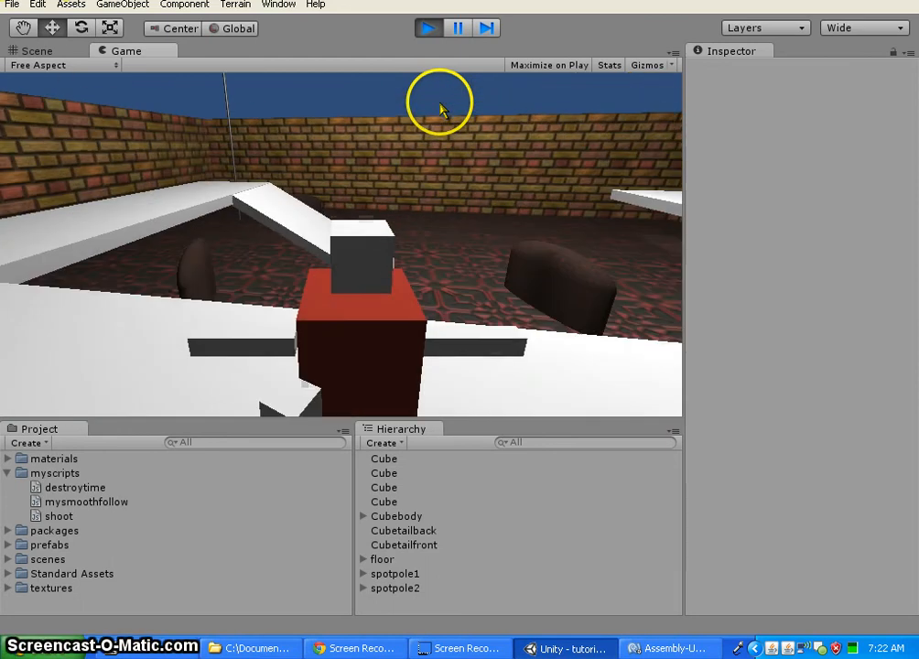
key("Right")
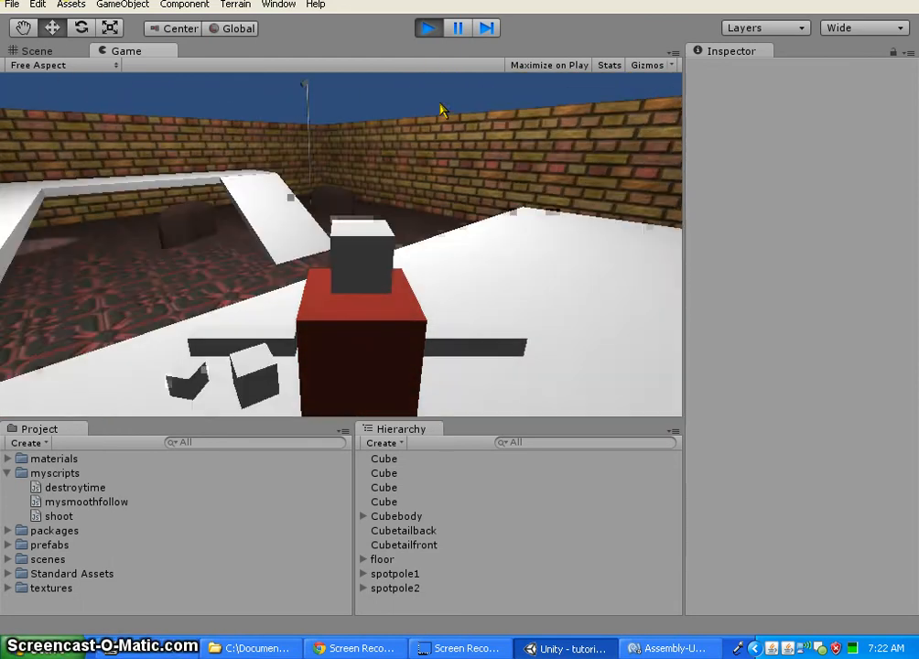
key("Right")
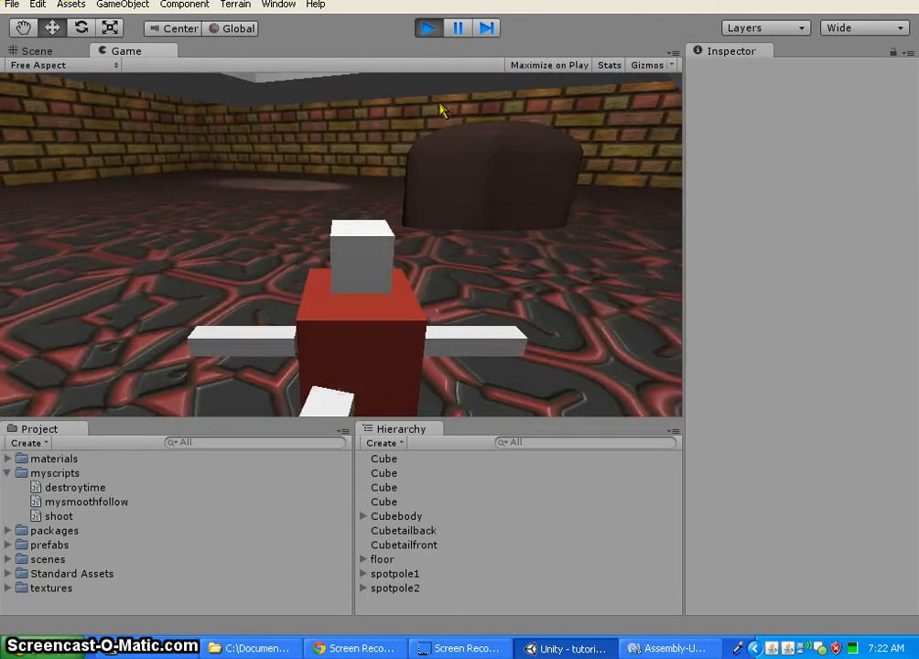
key("Right")
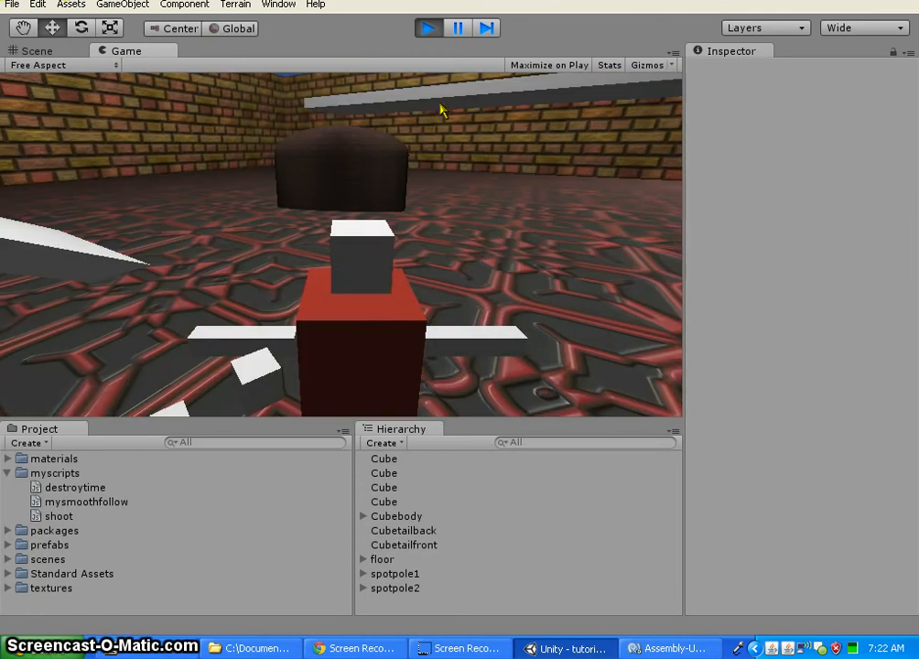
left_click(431, 29)
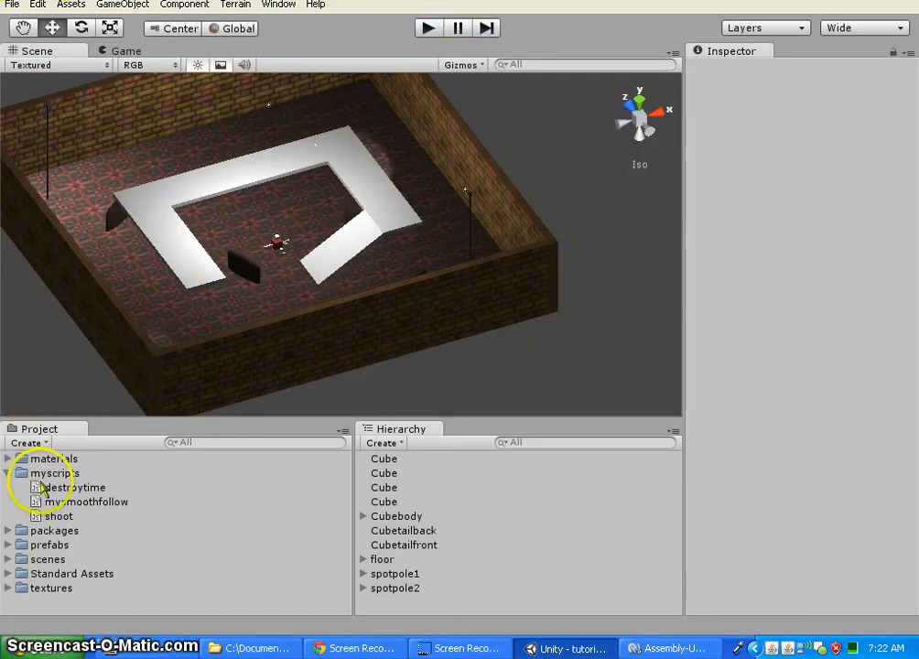
Step: Apply the floortile material to the ramp and all three platforms, and view the textured track from other sides
left_click(7, 458)
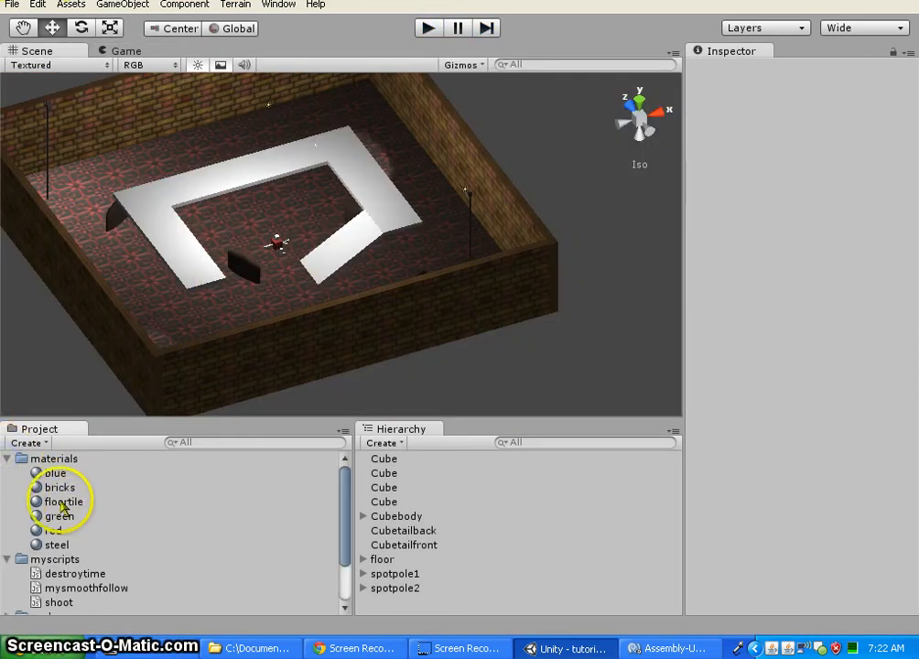
left_click_drag(63, 503, 348, 241)
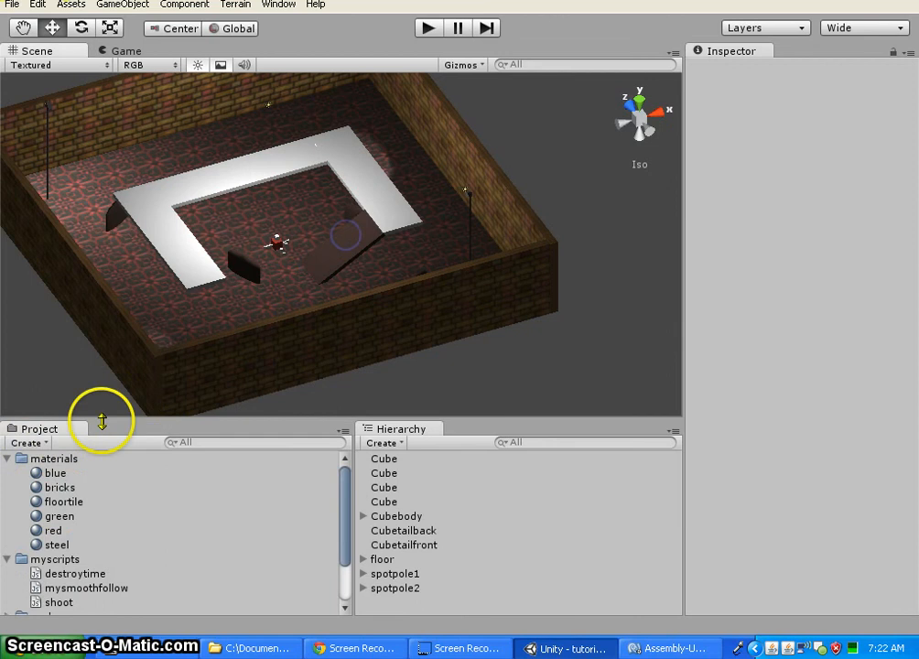
left_click_drag(55, 502, 385, 198)
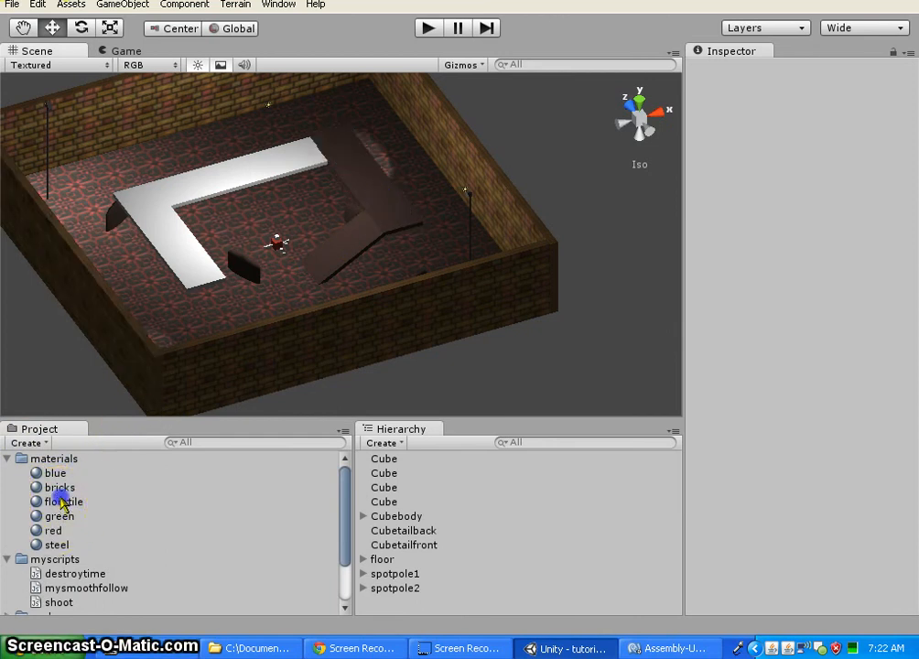
left_click_drag(60, 502, 216, 200)
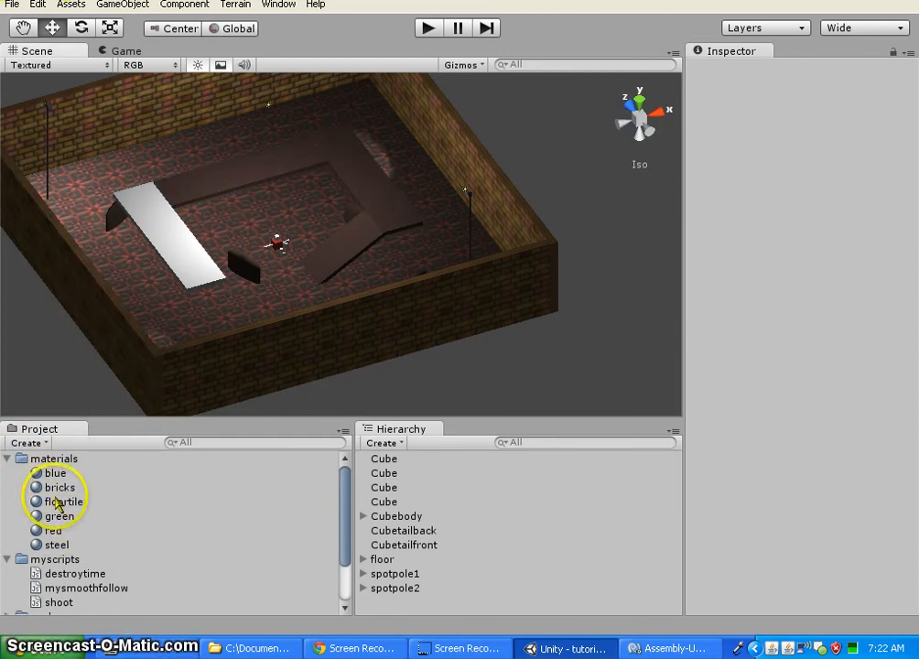
left_click_drag(65, 502, 194, 259)
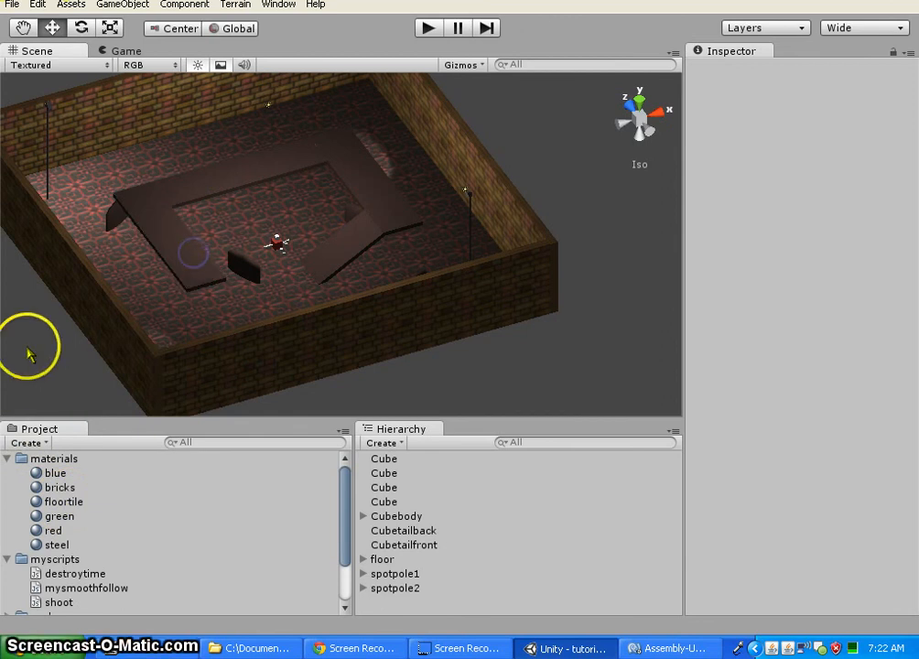
mouse_move(28, 353)
right_mouse_down()
mouse_move(107, 322)
mouse_move(602, 292)
mouse_move(525, 314)
mouse_move(698, 287)
right_mouse_up()
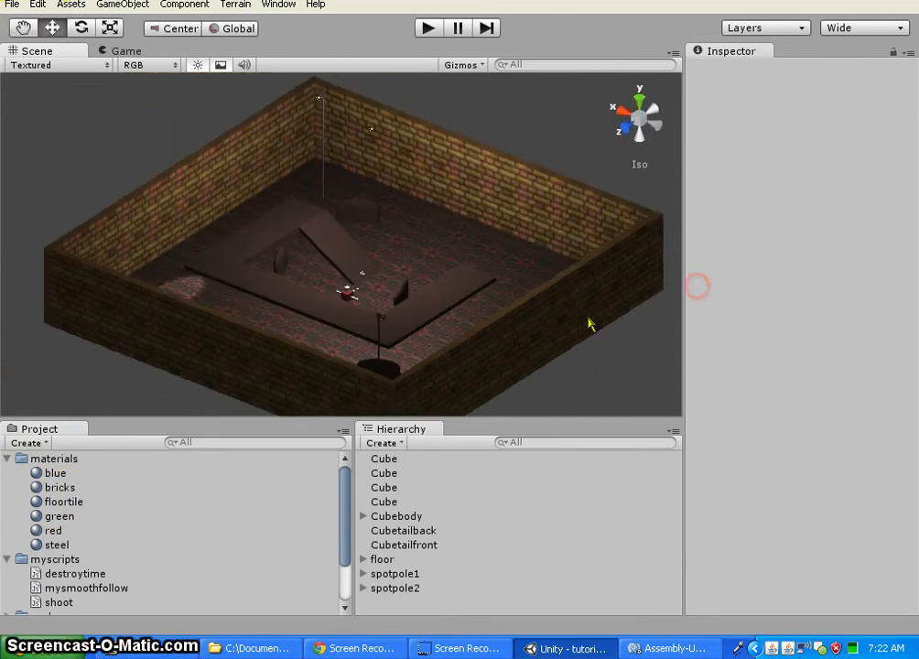
mouse_move(591, 324)
right_mouse_down()
mouse_move(148, 312)
mouse_move(772, 374)
right_mouse_up()
scroll(488, 218, "up", 3)
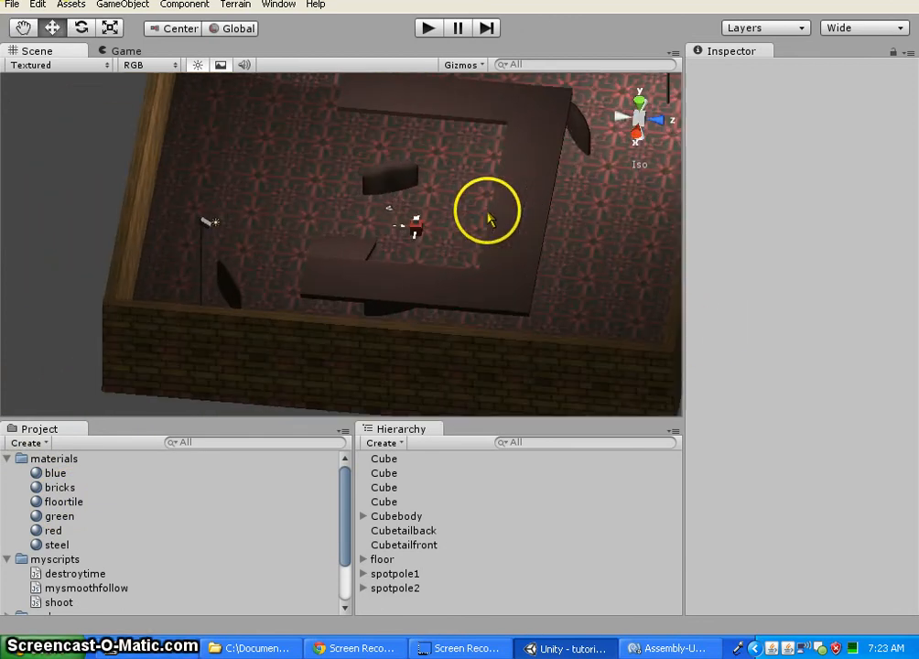
scroll(488, 218, "up", 2)
Step: Run the game again and steer the car across the floor onto the tiled ramp
left_click(429, 29)
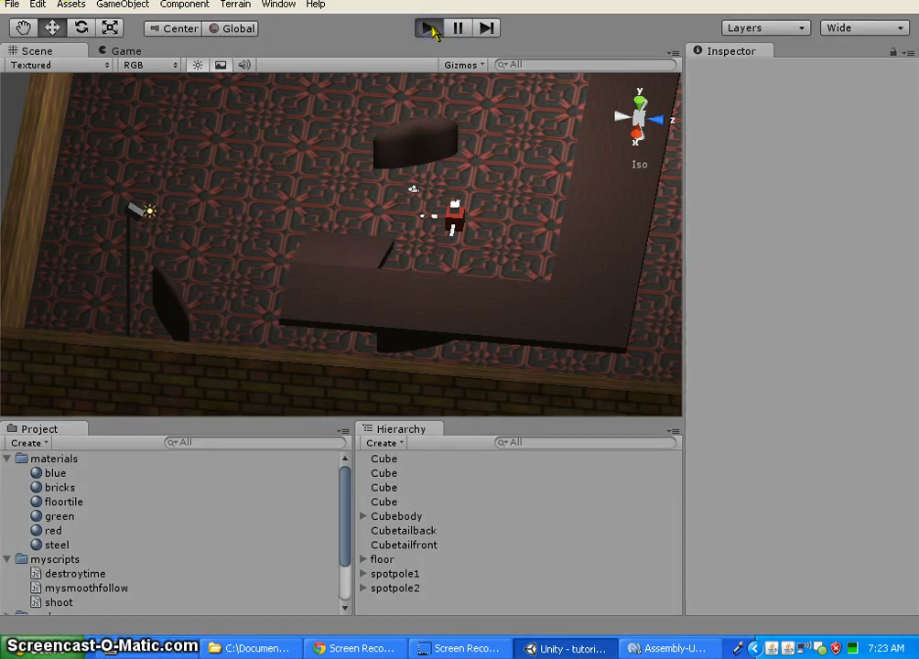
key("Left")
key("Up")
key("Right")
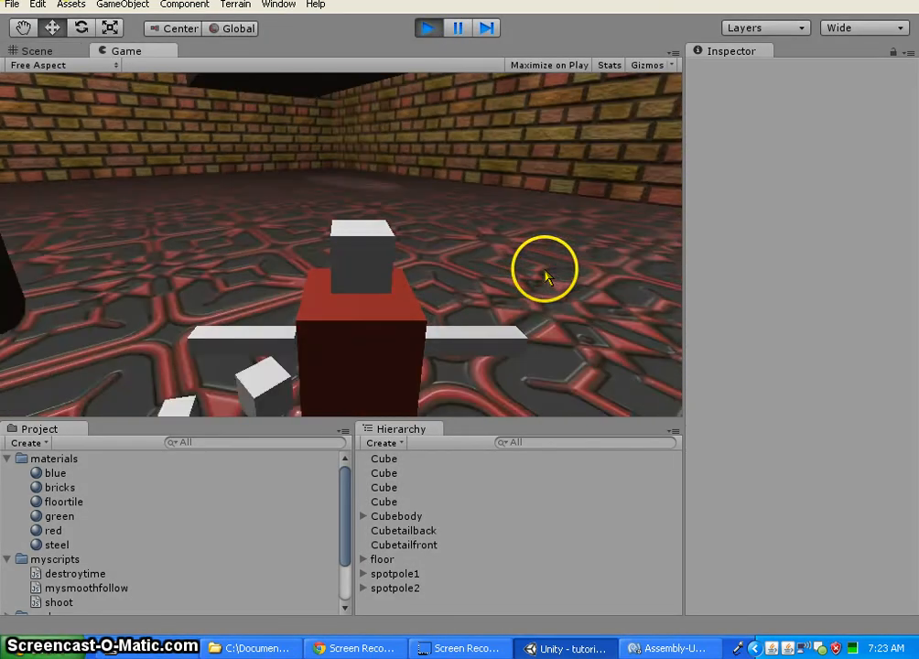
key("Left")
key("Right")
key("Left")
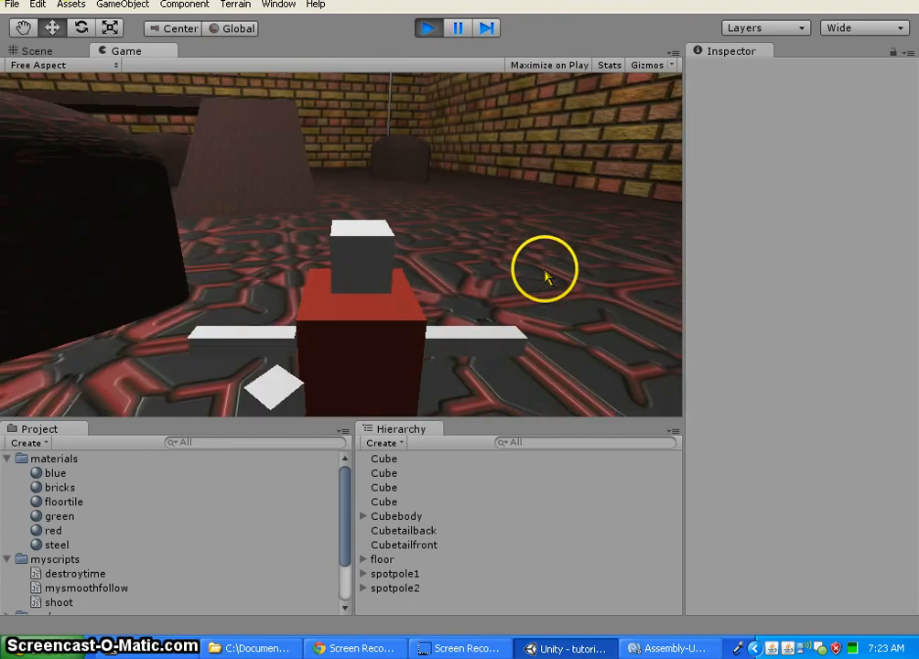
key("Right")
key("Left")
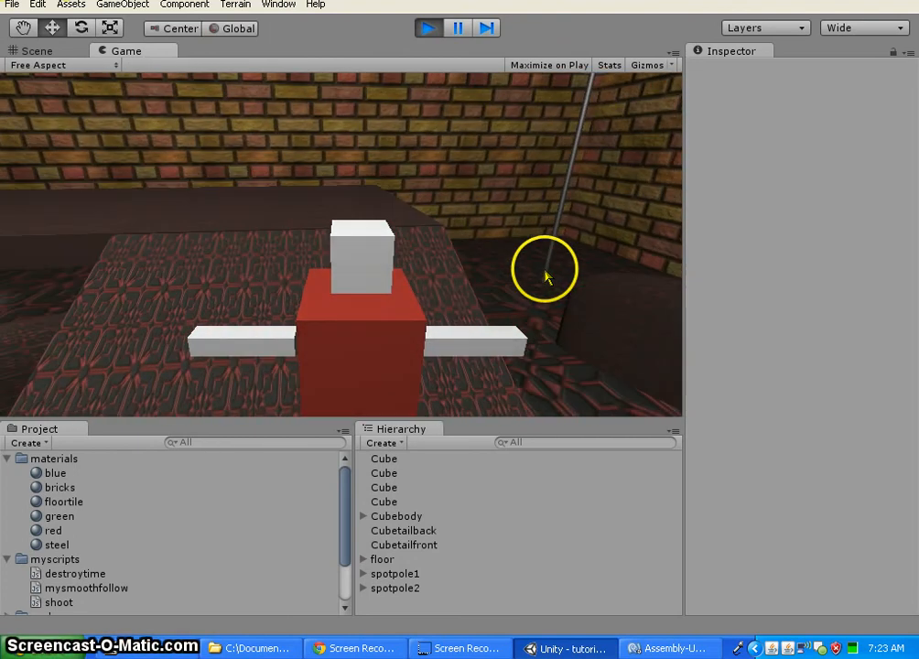
Step: Play-test the textured track by driving the car up the ramp and around the raised platforms, and stop the game
key("Up")
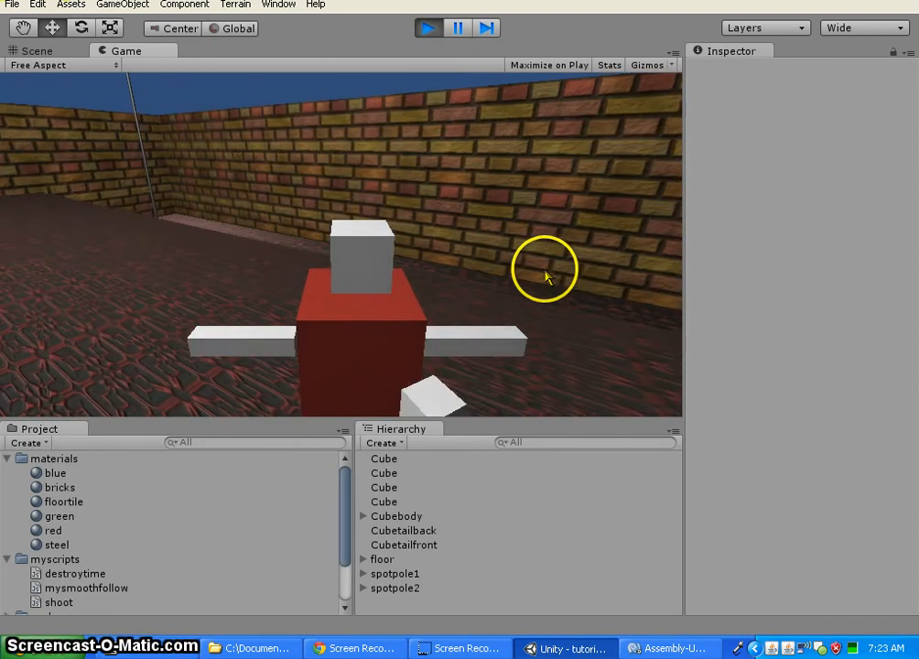
key("Up")
key("Right")
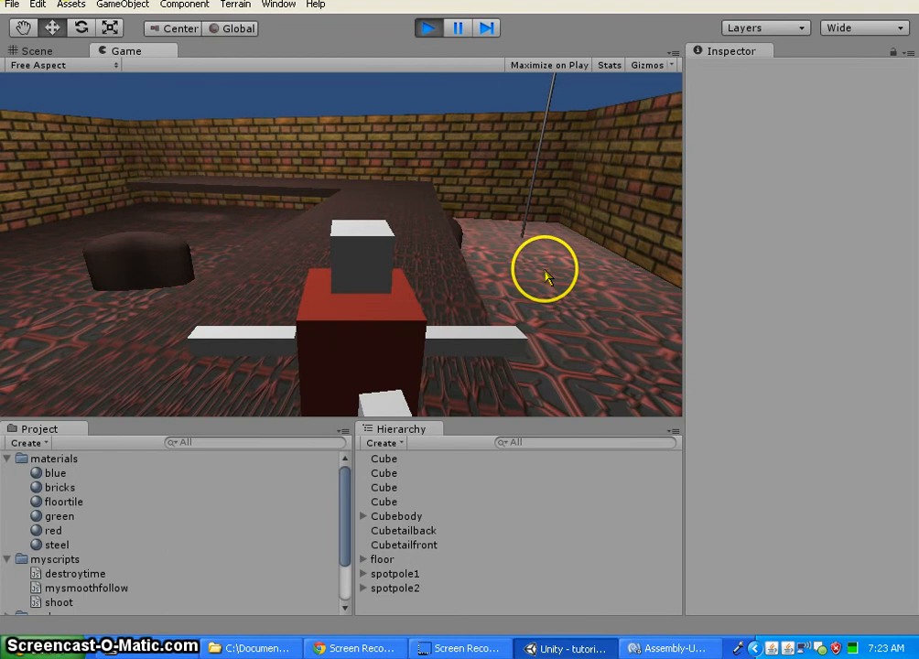
key("Right")
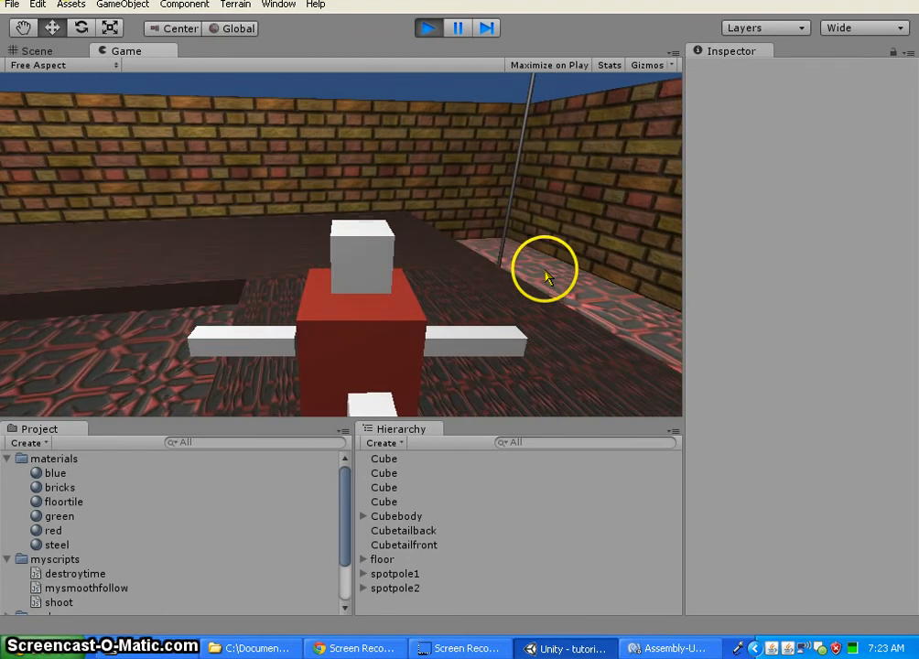
key("Right")
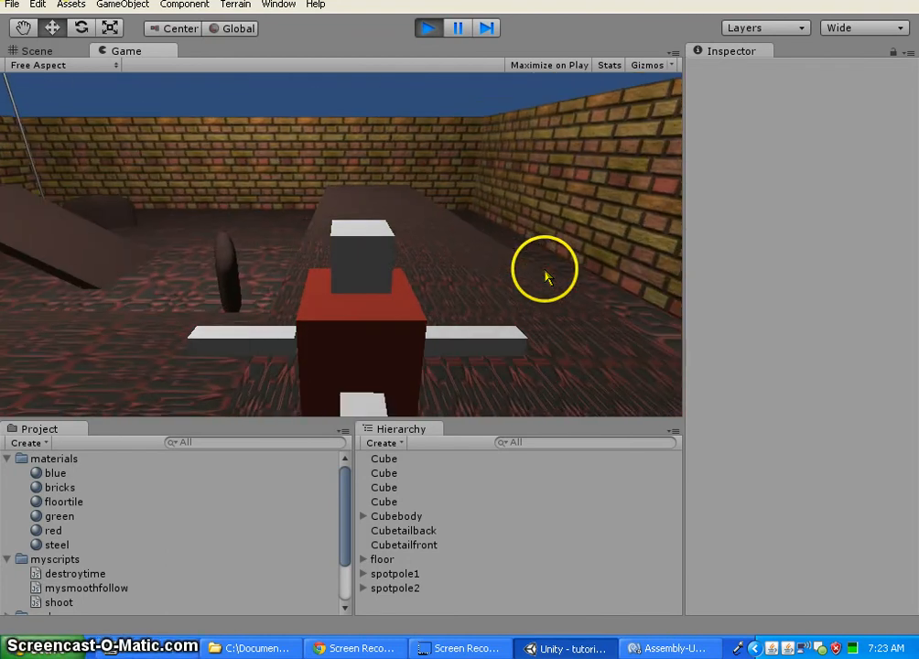
key("Right")
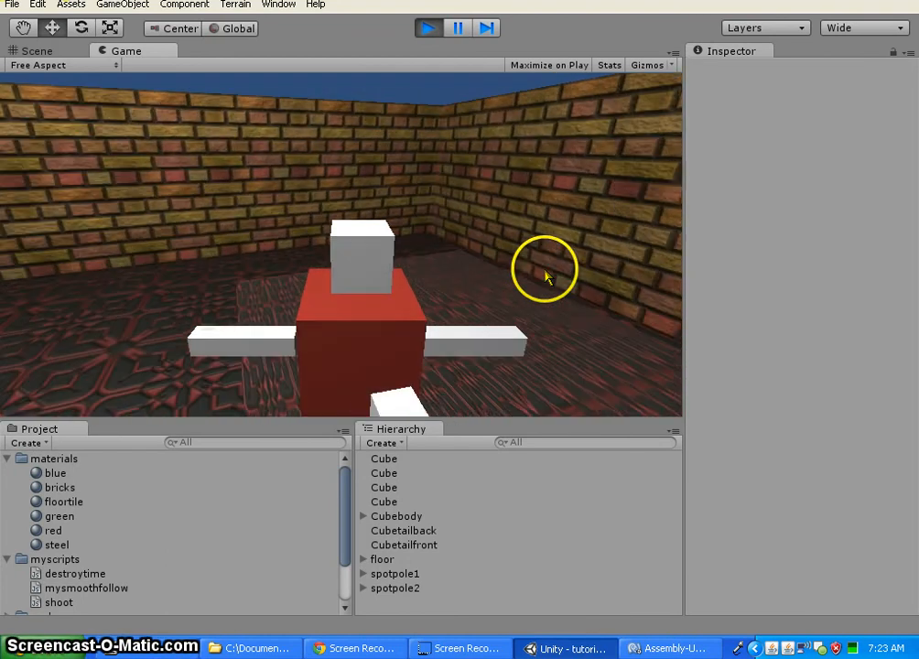
key("Left")
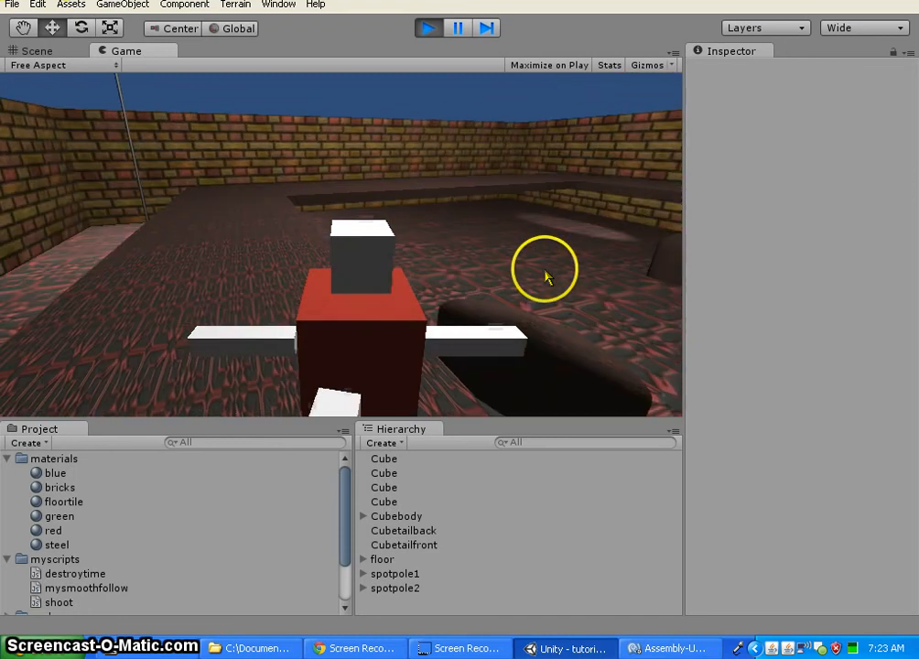
key("Right")
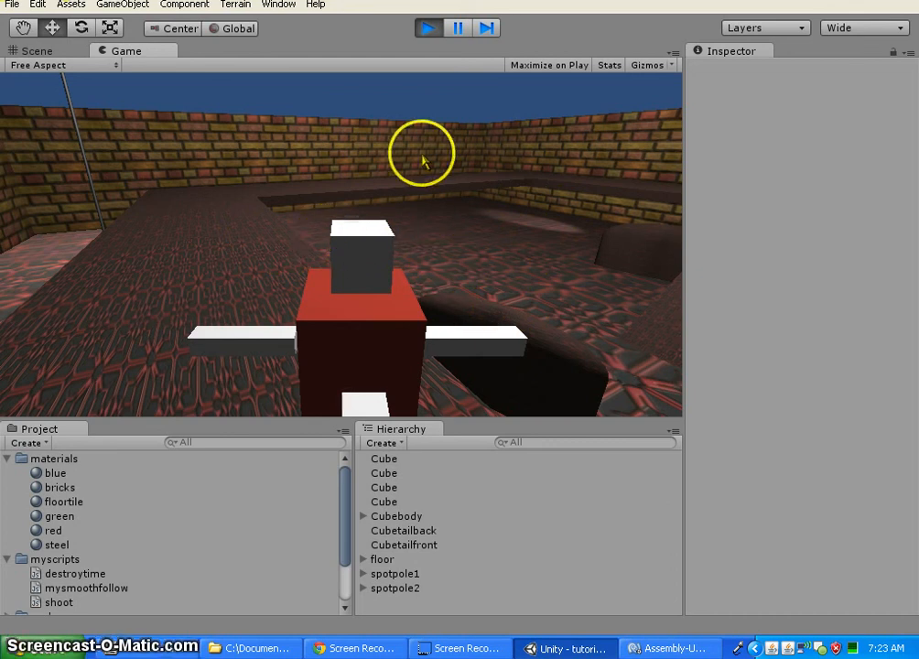
left_click(429, 29)
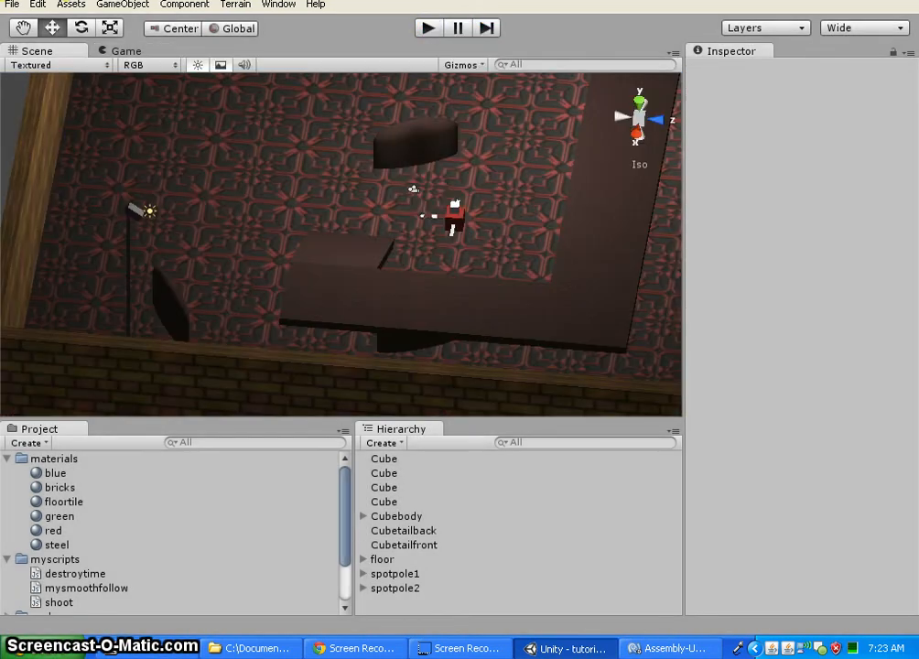